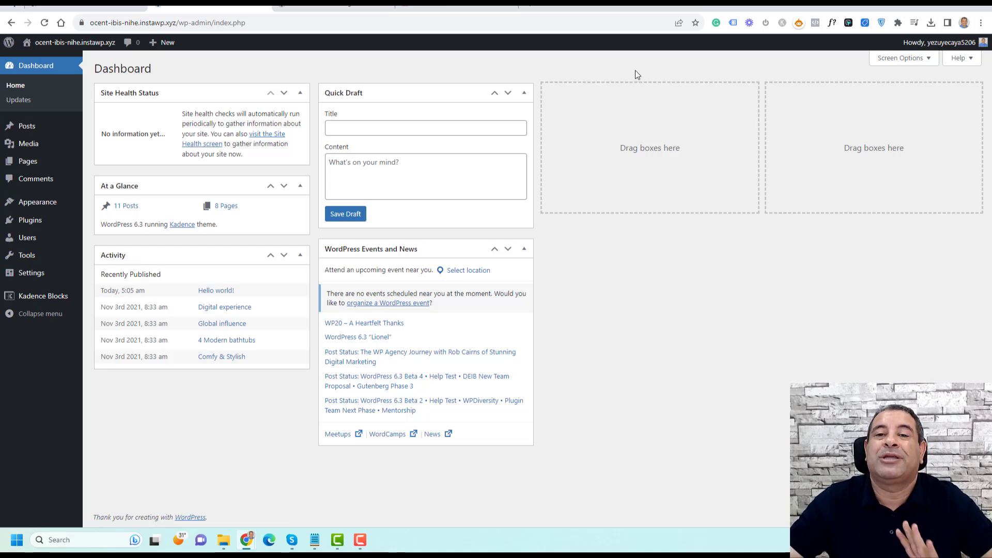
Review the Tutor LMS plugin page: version 2.2.3, 70,000+ active installations, 4.5-star rating.
left_click(310, 8)
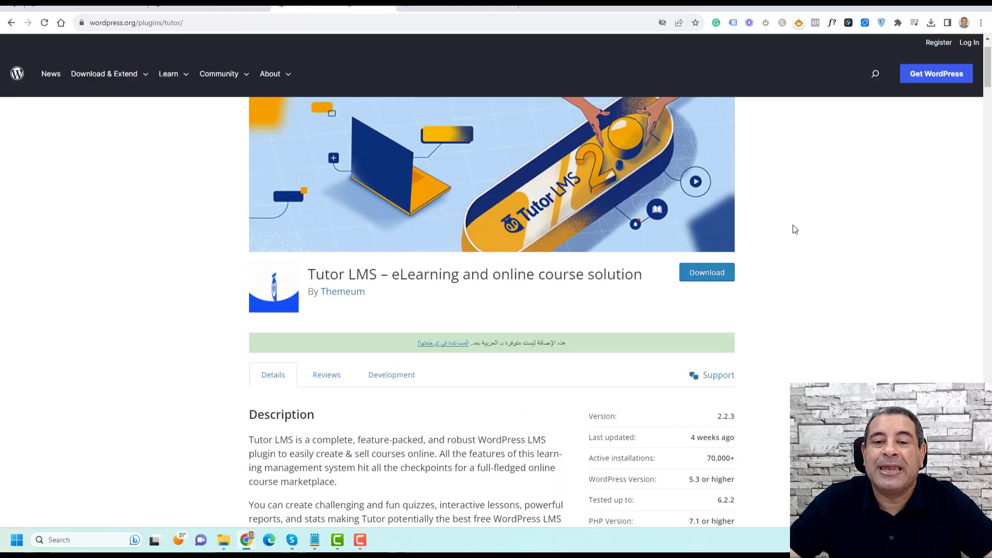
scroll(795, 229, "up", 1)
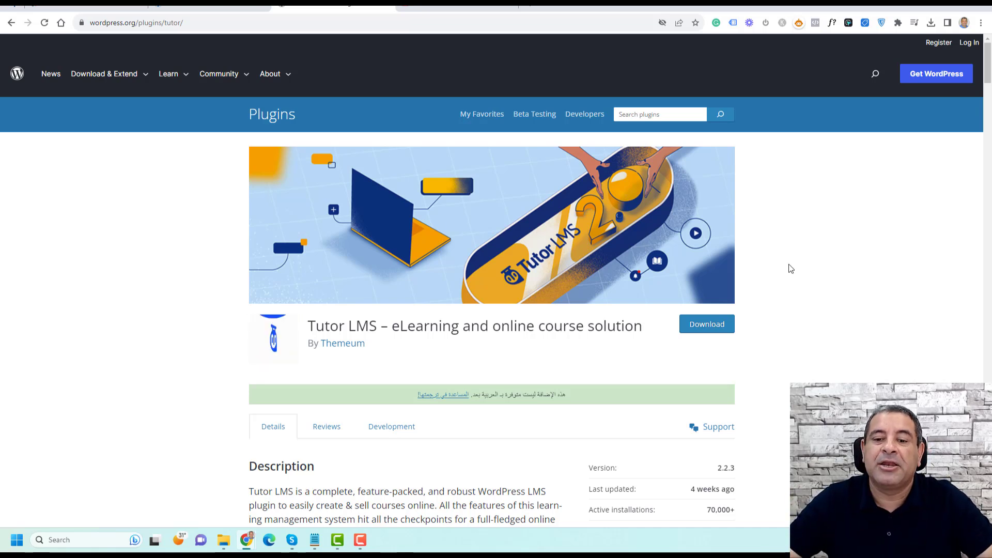
scroll(814, 285, "down", 3)
scroll(814, 287, "down", 1)
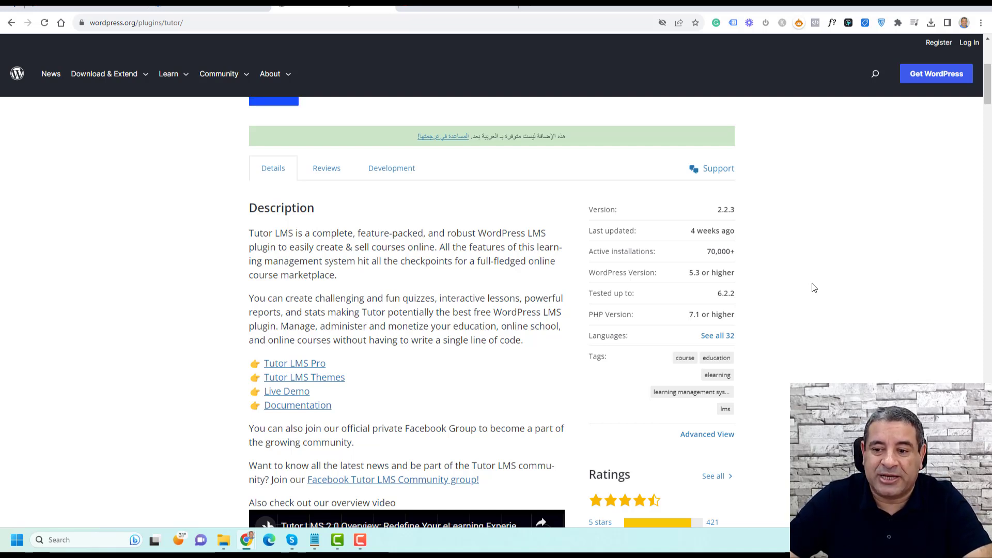
scroll(814, 288, "down", 1)
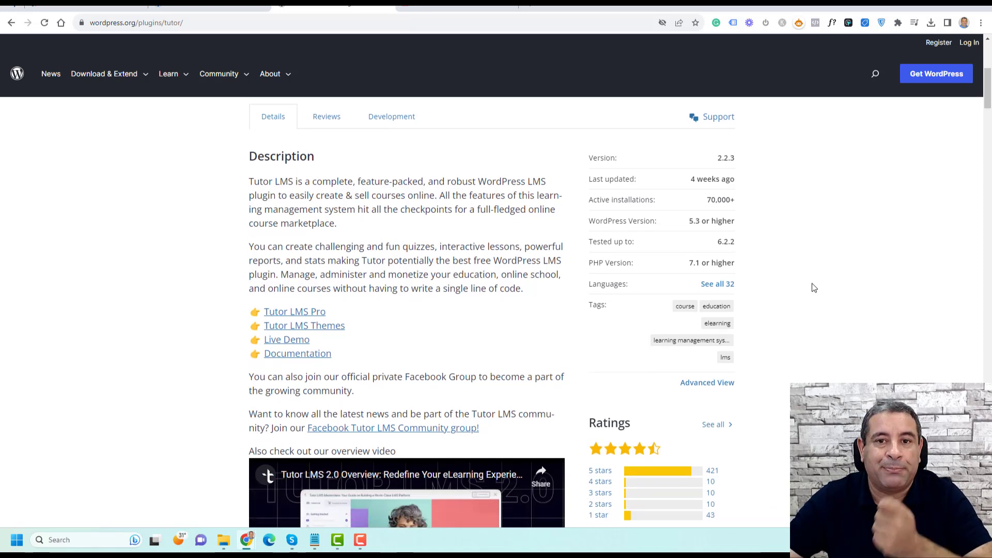
scroll(814, 287, "down", 2)
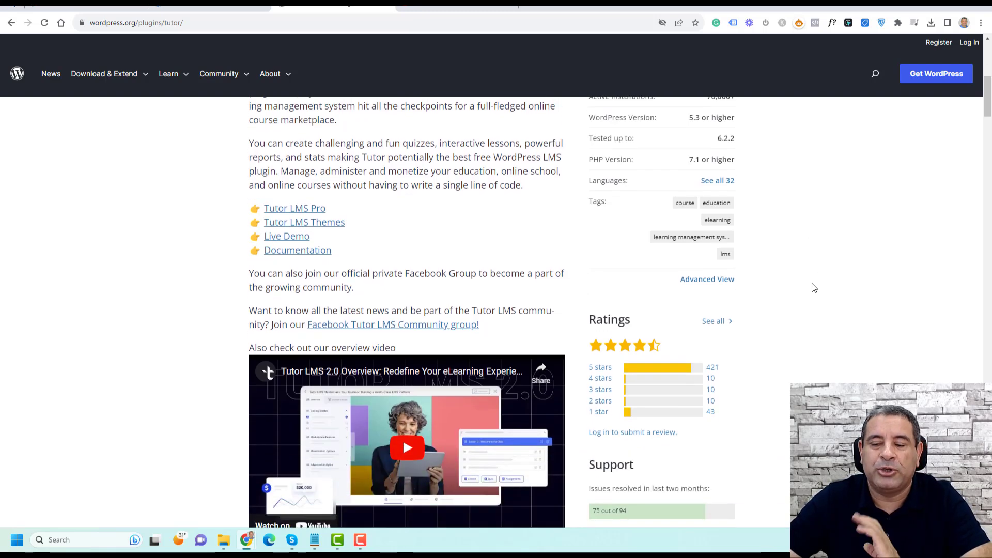
scroll(814, 288, "up", 2)
scroll(814, 288, "up", 1)
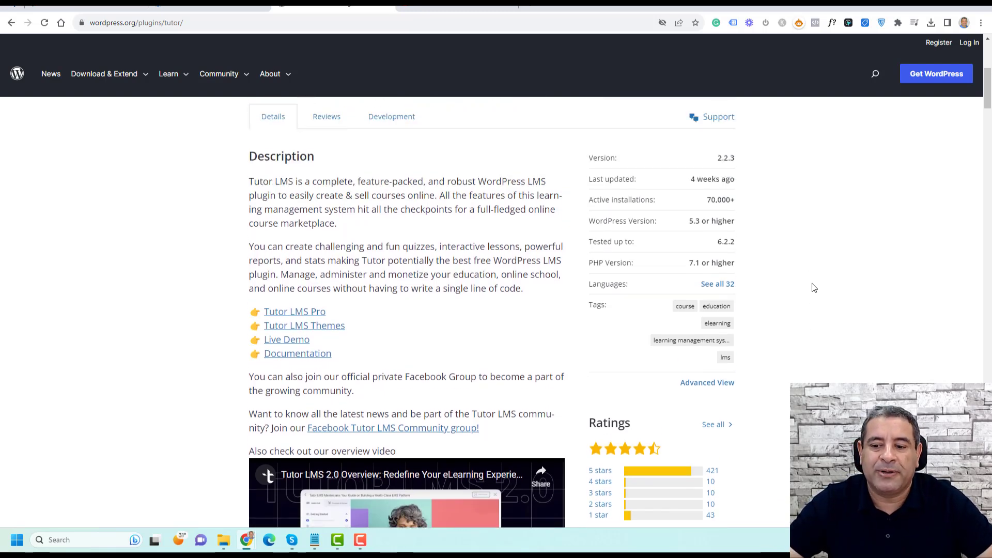
scroll(814, 288, "down", 4)
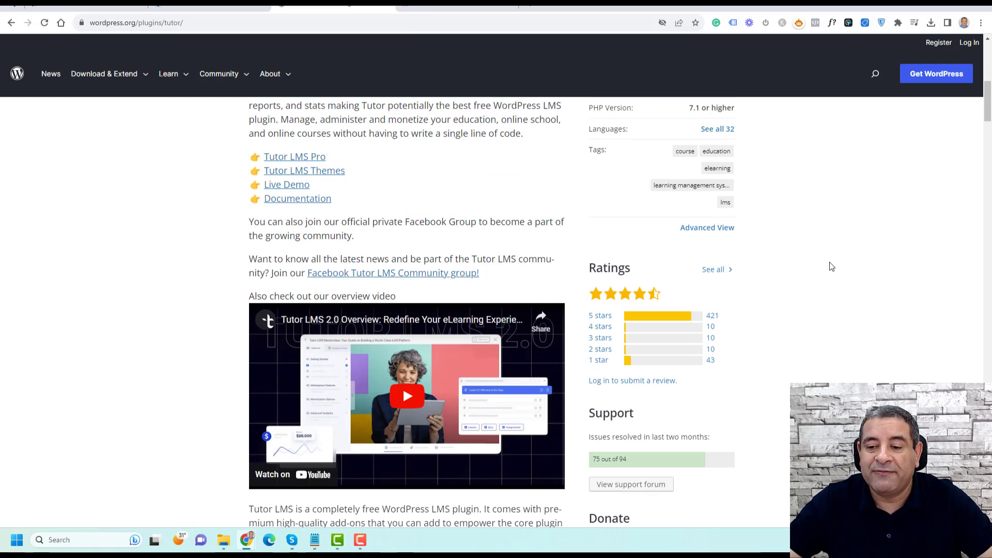
scroll(832, 266, "down", 5)
scroll(832, 266, "up", 7)
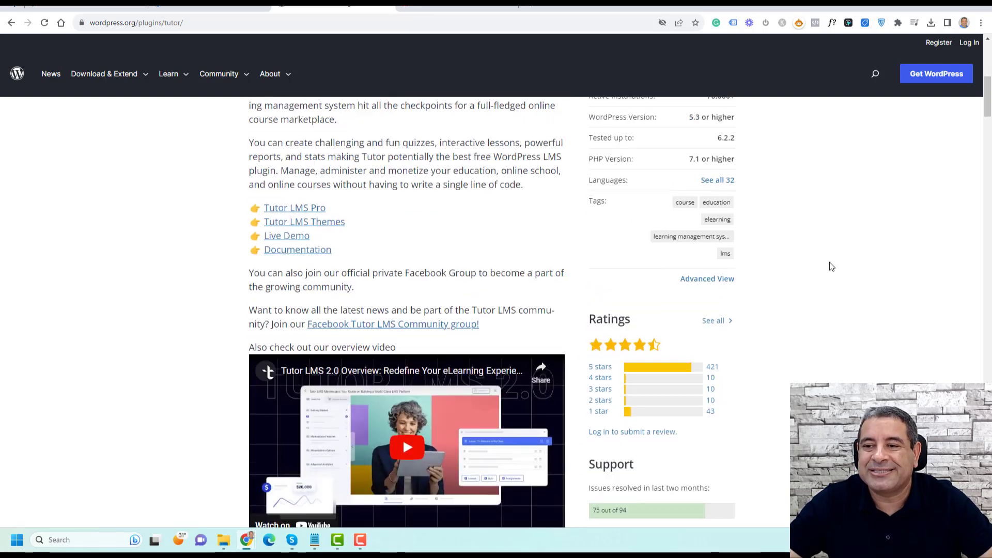
scroll(831, 266, "up", 5)
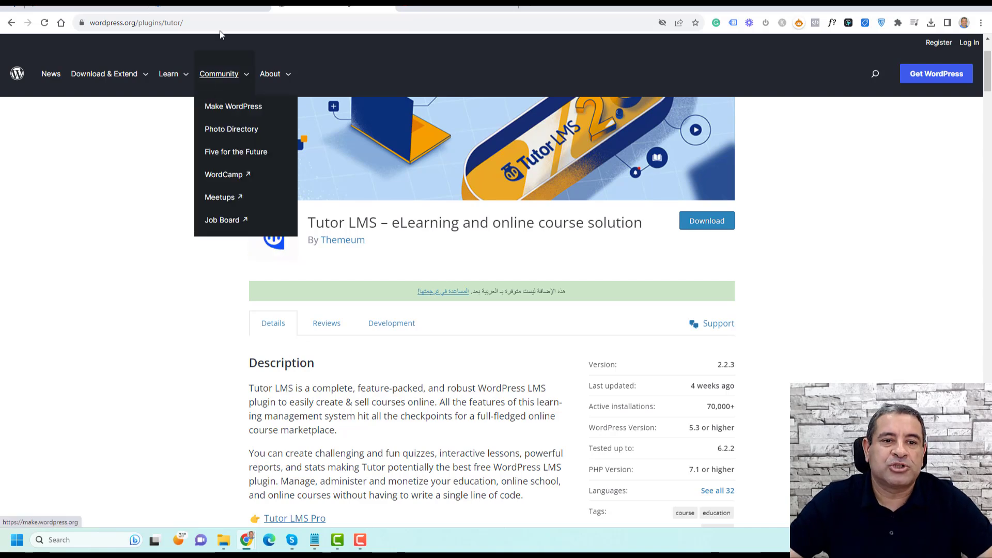
Install and activate the Tutor LMS plugin from Plugins > Add New in the admin dashboard.
left_click(222, 7)
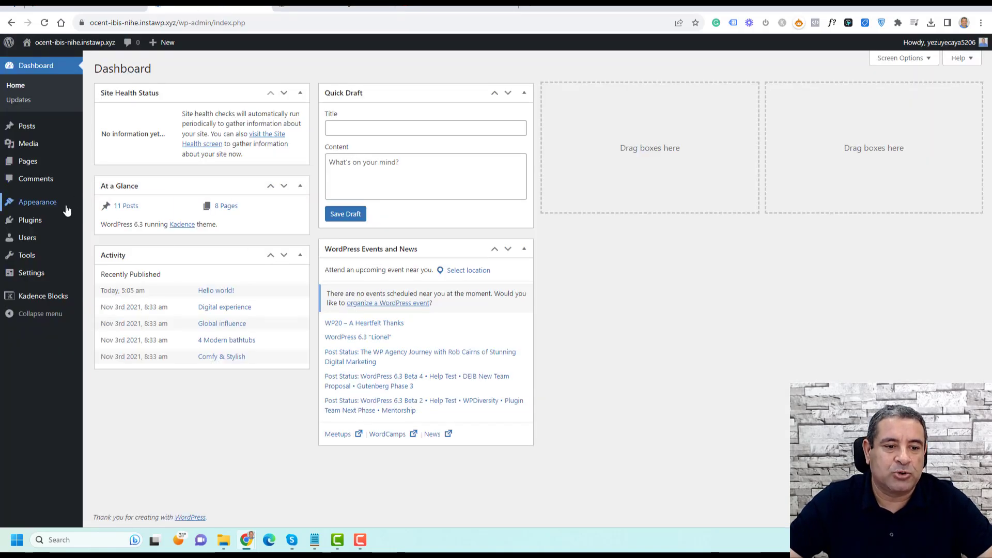
mouse_move(44, 226)
left_click(103, 237)
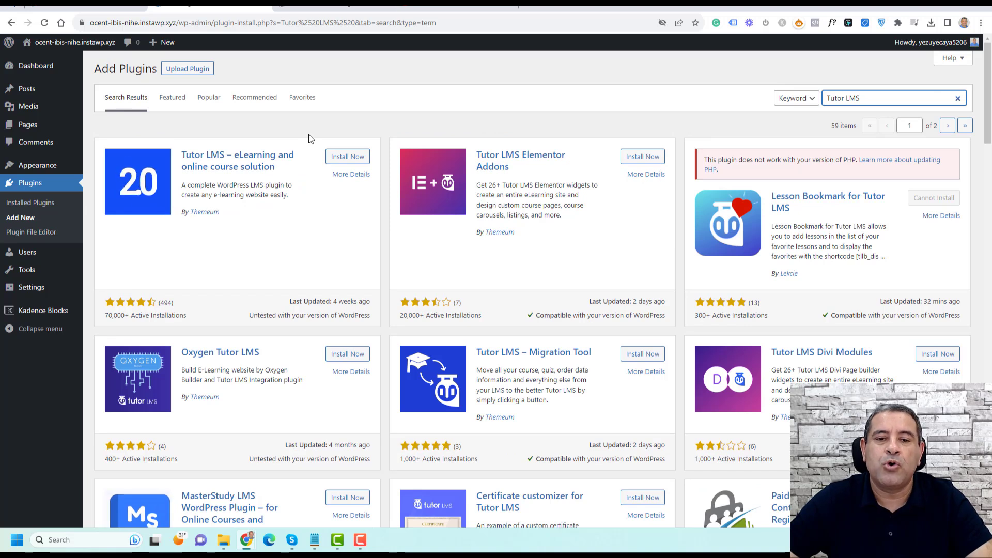
left_click(348, 156)
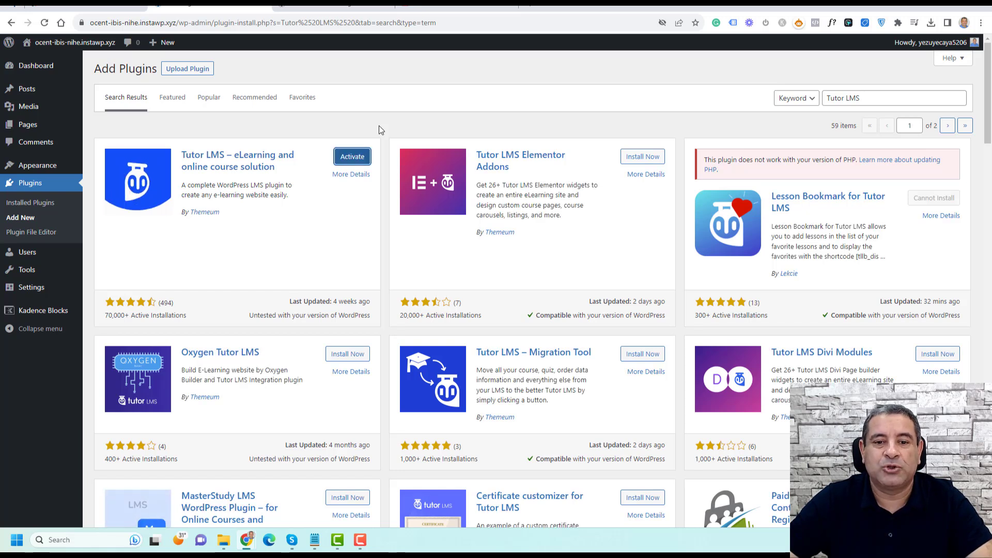
left_click(354, 156)
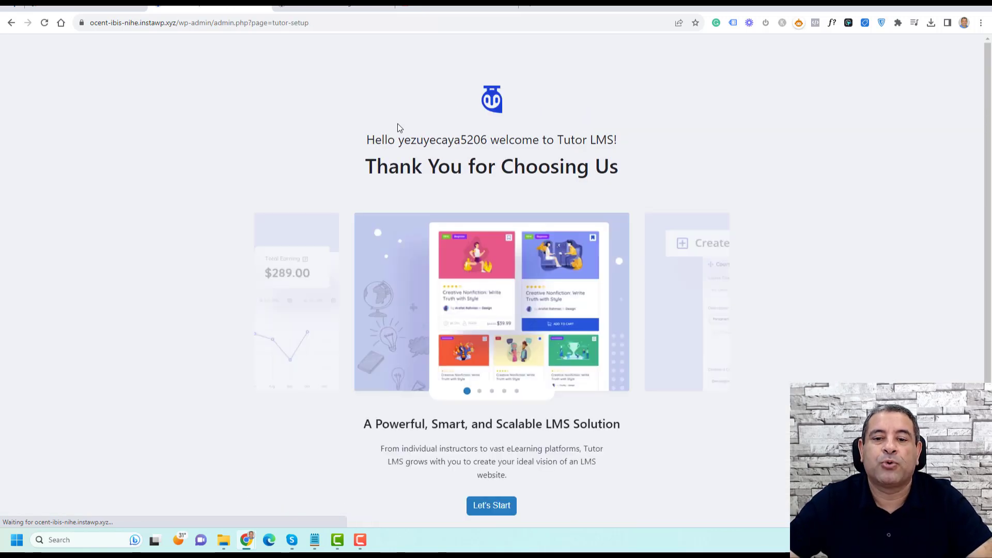
Start the Tutor LMS setup wizard and choose the Individual platform type.
scroll(794, 222, "down", 2)
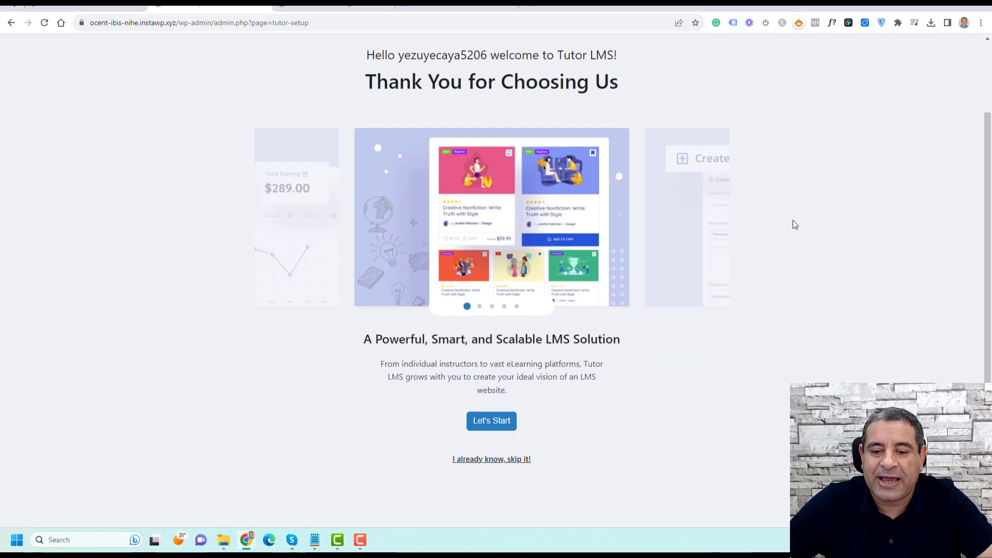
scroll(795, 223, "up", 2)
scroll(793, 221, "down", 2)
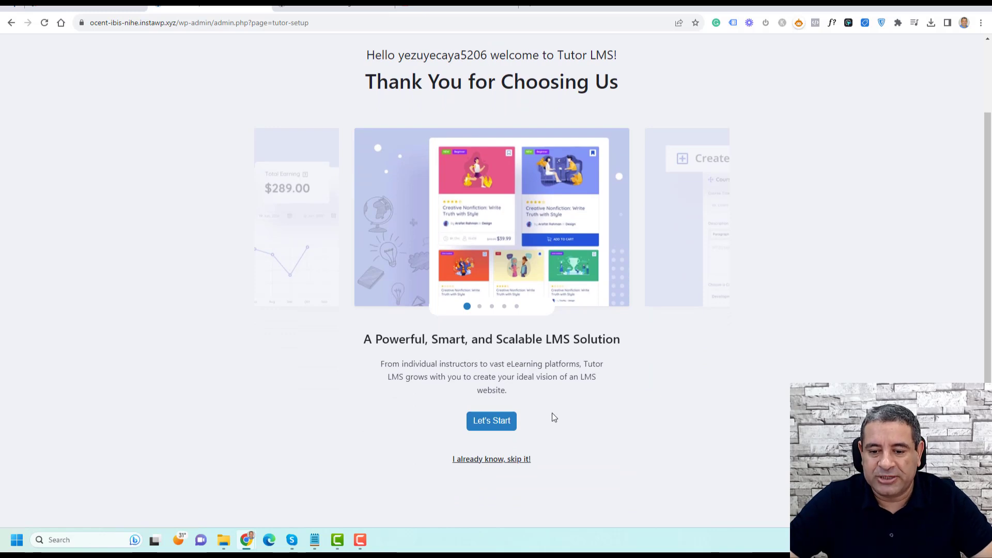
left_click(480, 428)
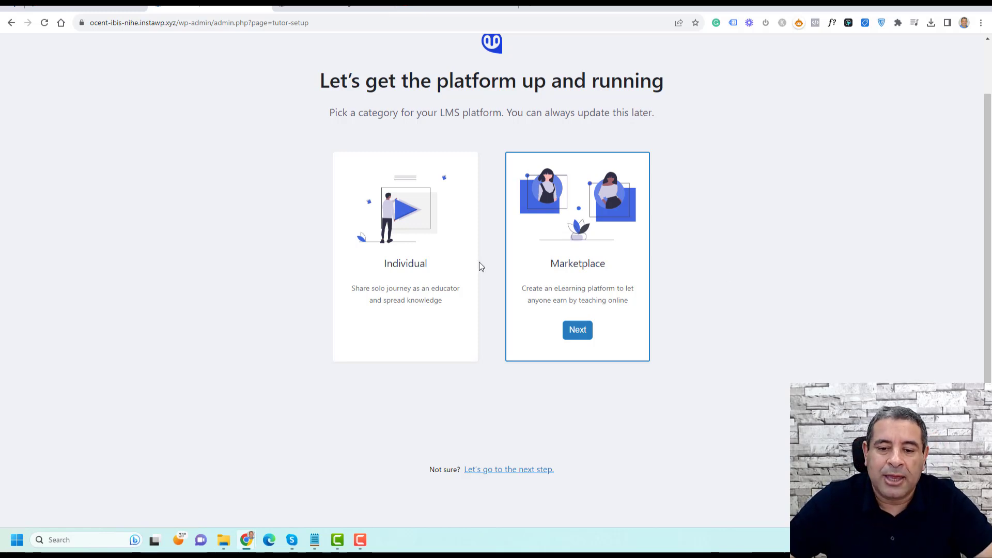
left_click(452, 257)
left_click(405, 331)
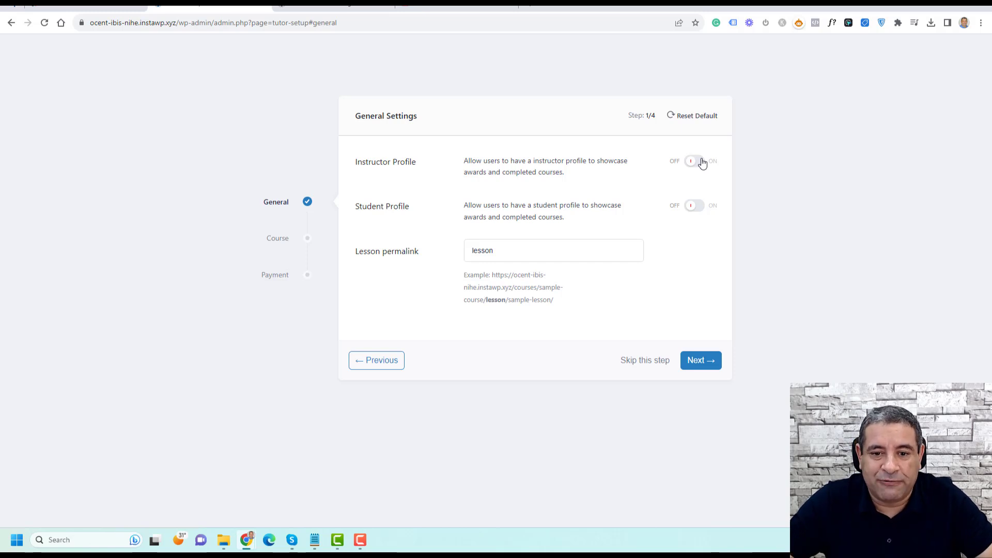
Turn Student Profile on and advance to the Course Settings step.
left_click(699, 208)
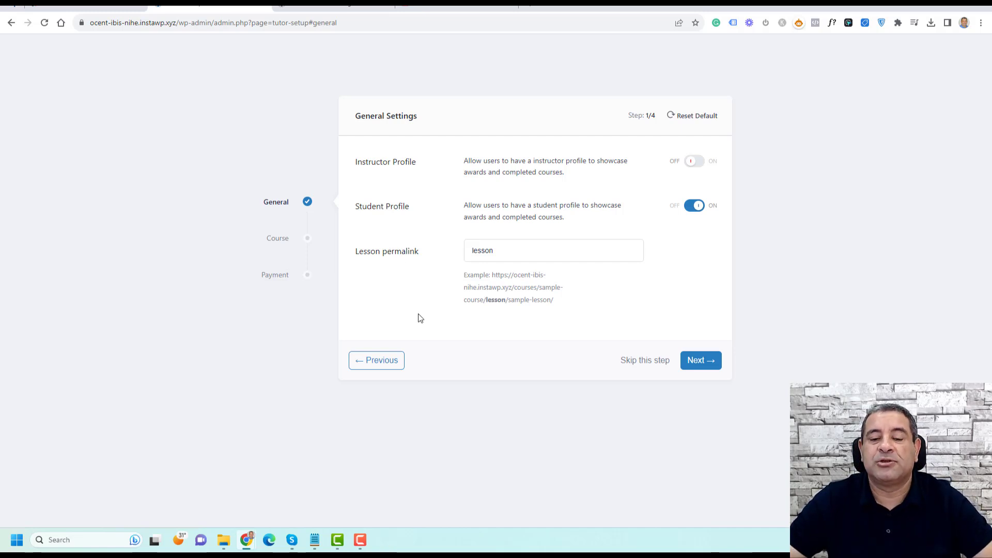
left_click(703, 363)
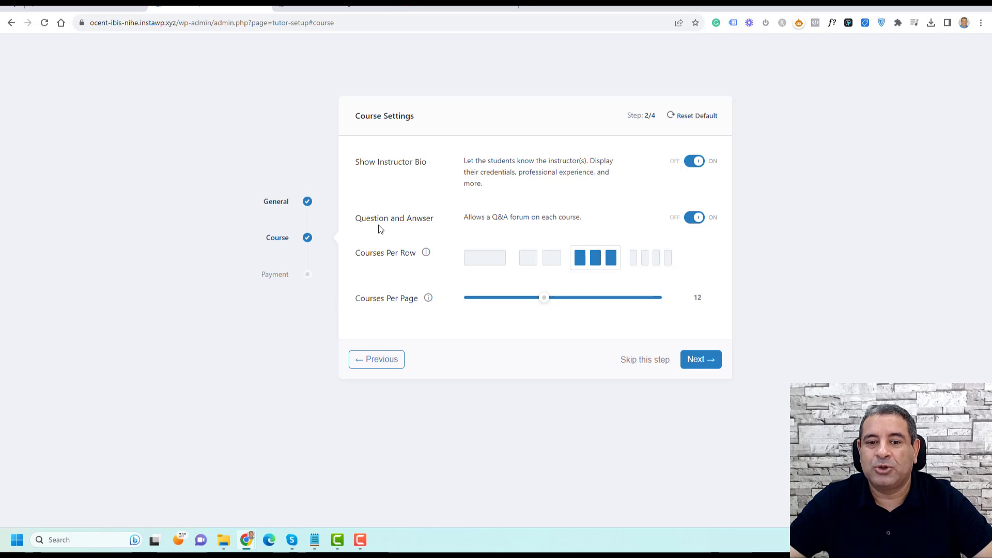
Switch off the Question and Answer forum and advance to Payment Settings.
left_click(695, 219)
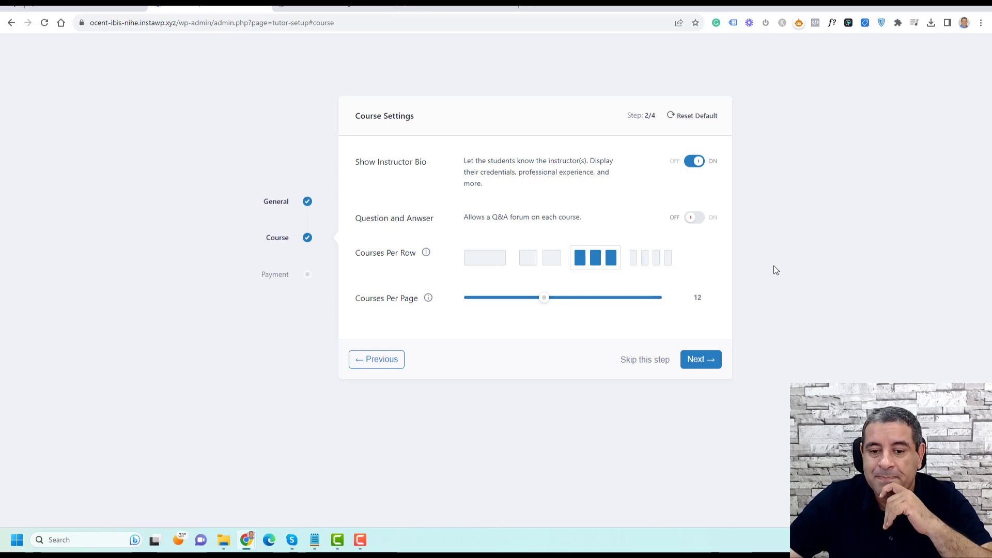
left_click(701, 361)
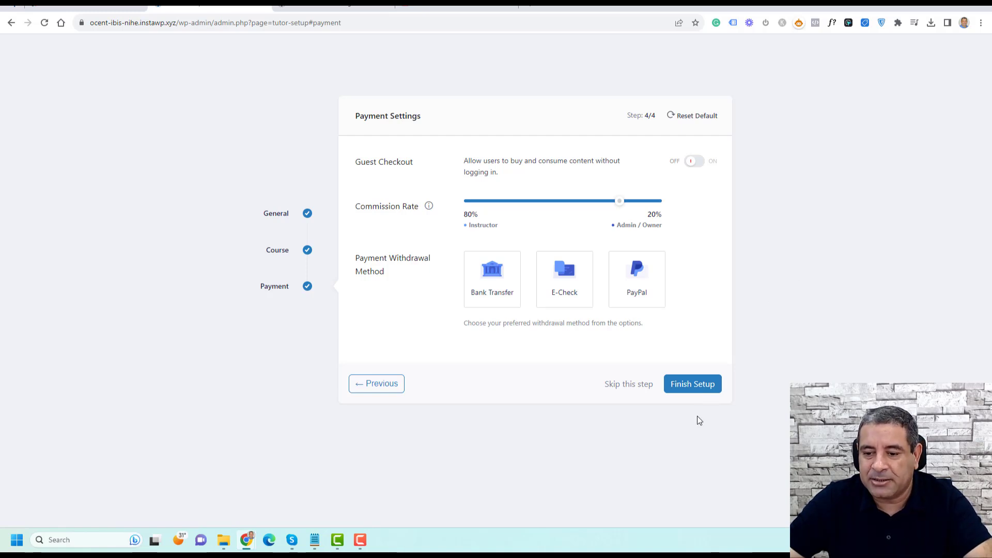
Finish the Tutor LMS setup and look over the Welcome to Tutor LMS 2.0 page.
left_click(704, 388)
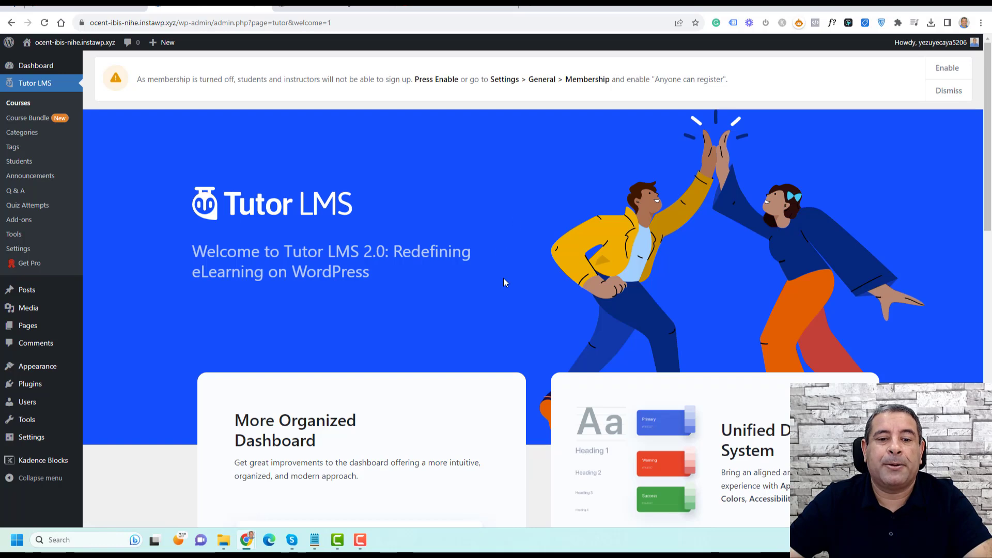
scroll(503, 278, "down", 4)
scroll(509, 278, "up", 4)
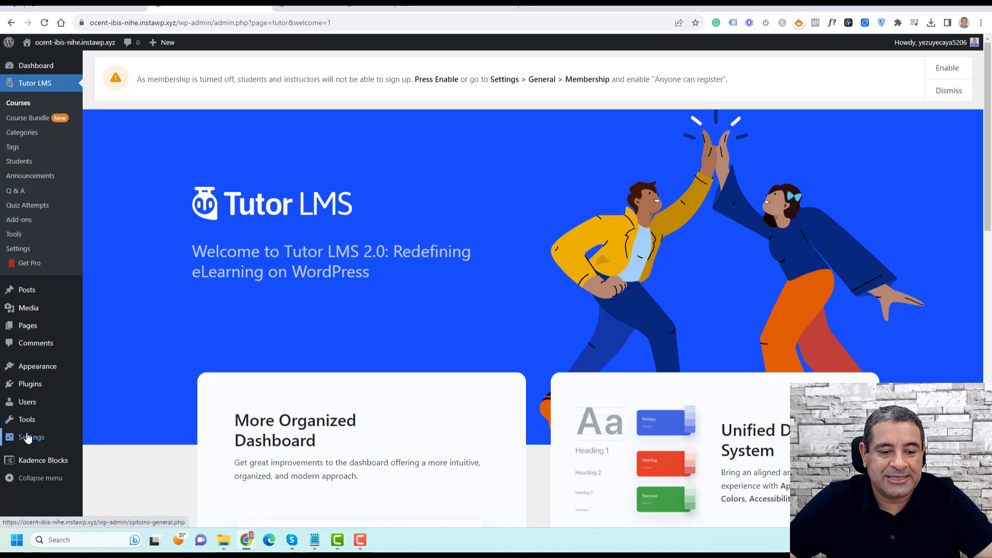
Tick Anyone can register under Membership in Settings > General and save the changes.
mouse_move(40, 442)
left_click(101, 440)
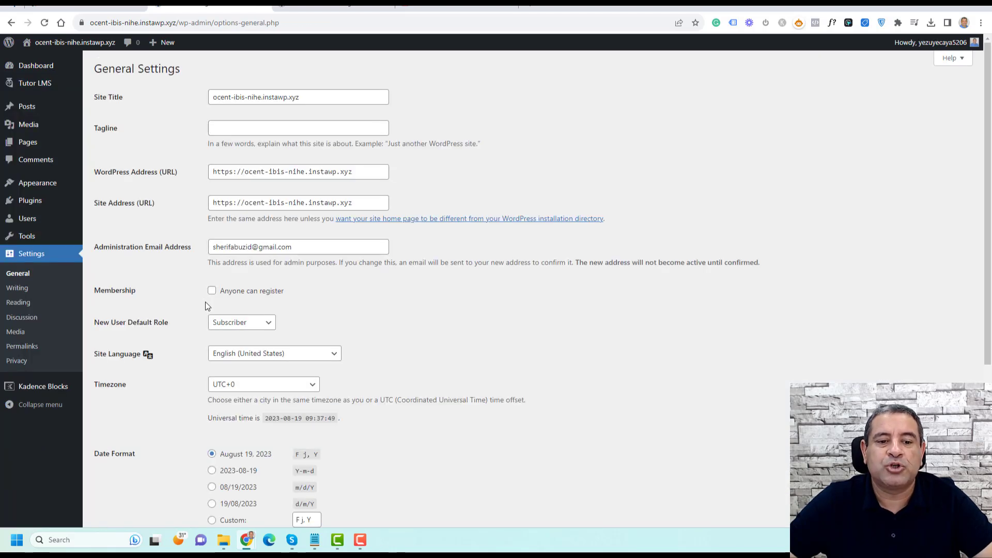
left_click(212, 291)
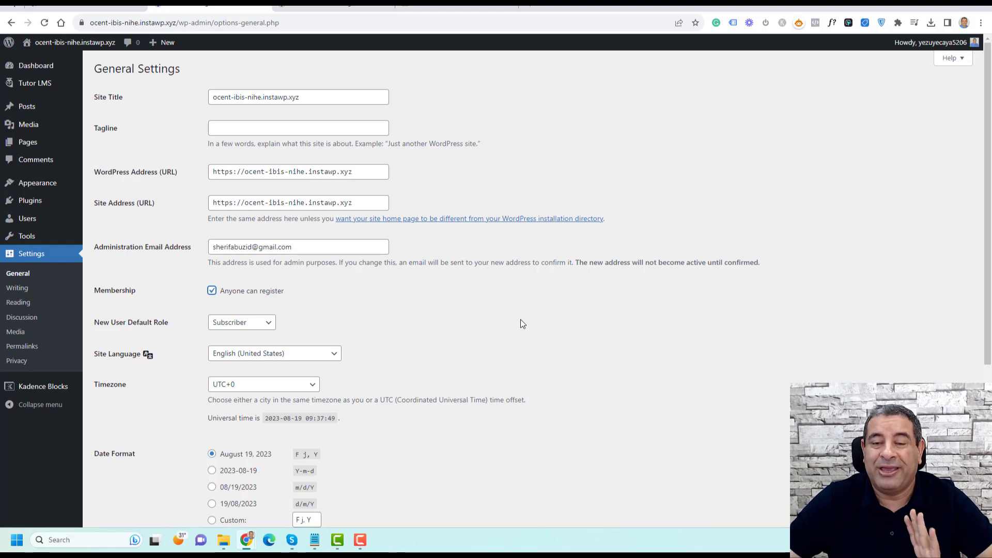
scroll(521, 324, "down", 4)
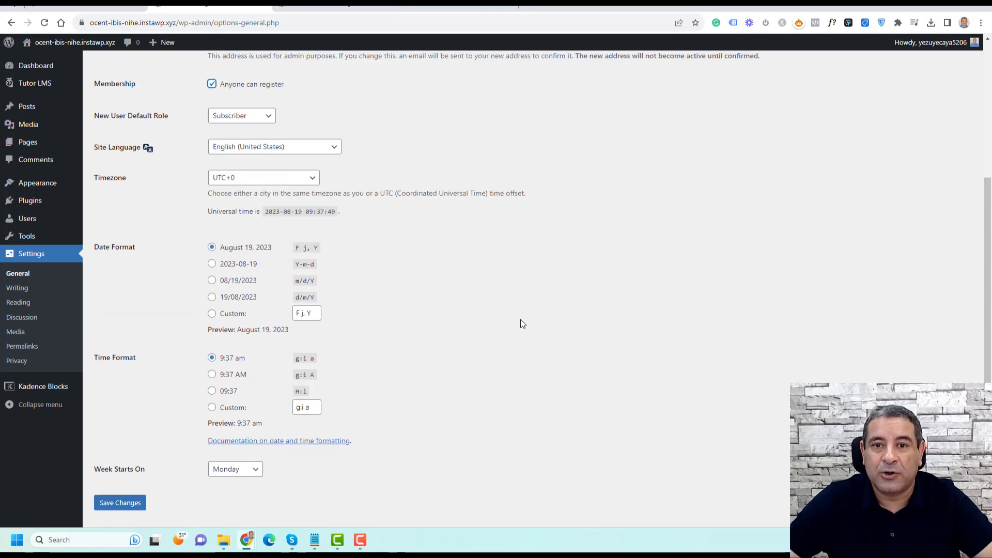
left_click(136, 504)
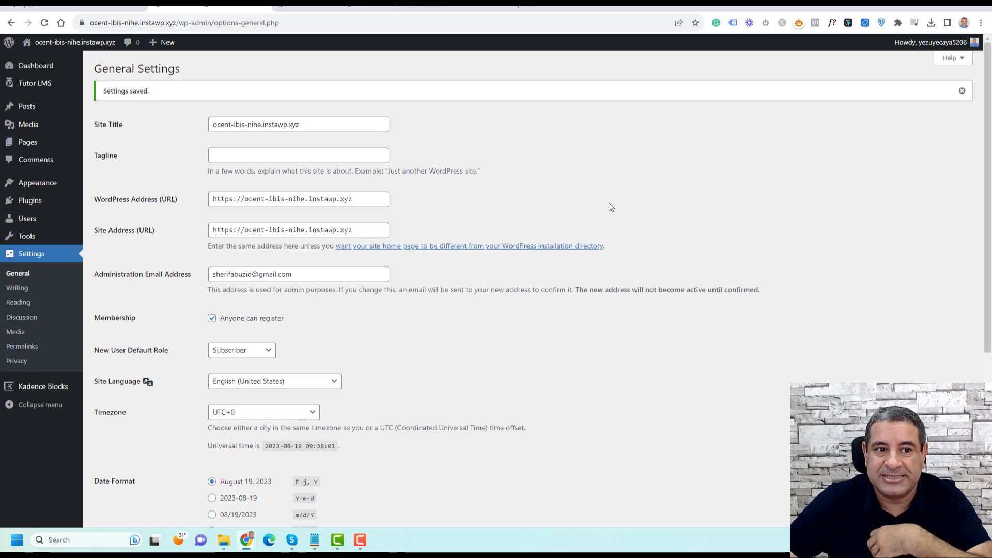
mouse_move(36, 83)
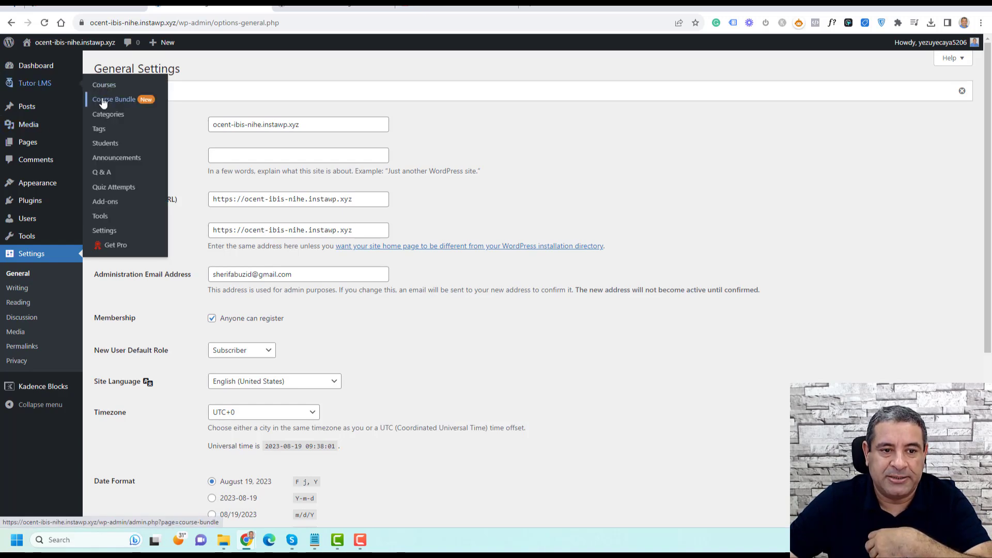
In Tutor LMS Settings, leave Dashboard Page set to Dashboard and move to the Course section.
left_click(104, 230)
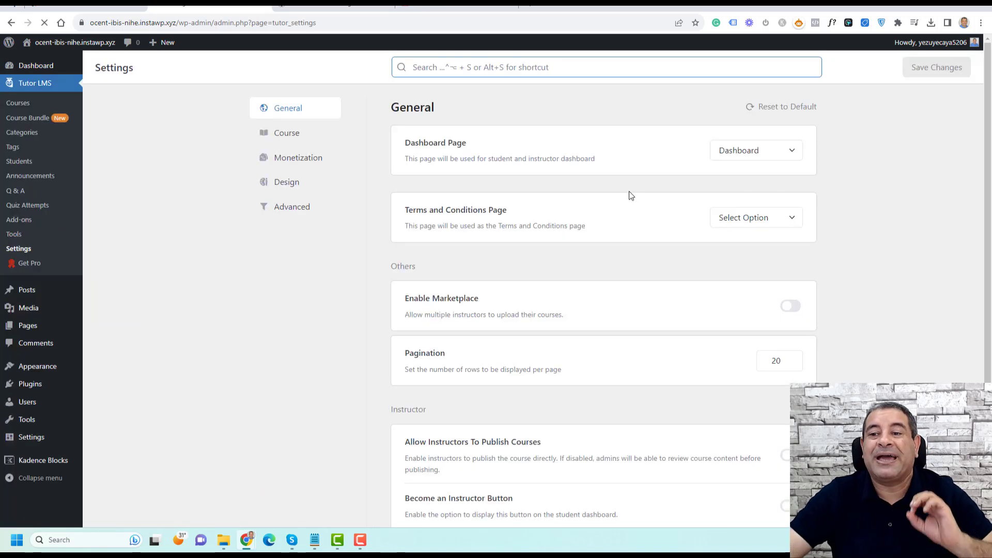
left_click(845, 231)
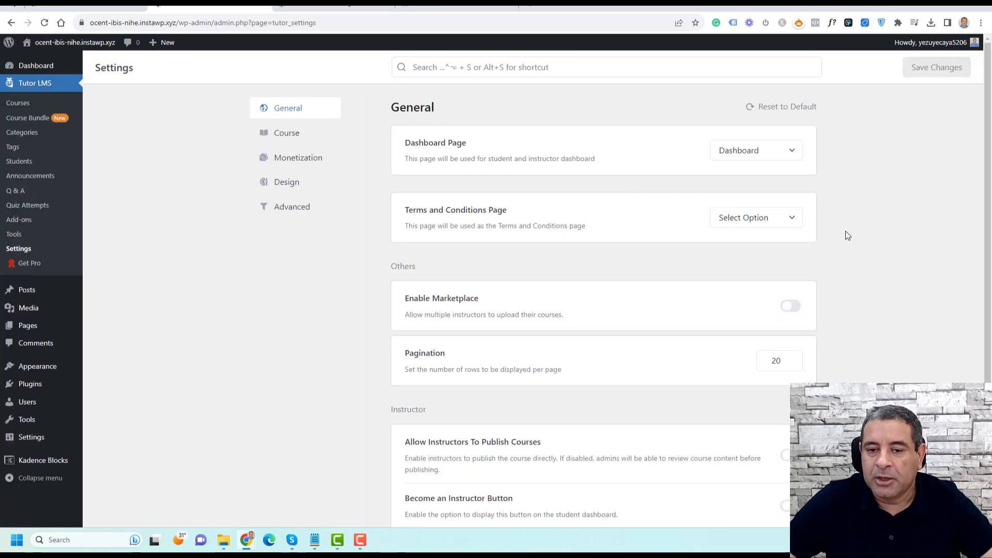
left_click(784, 153)
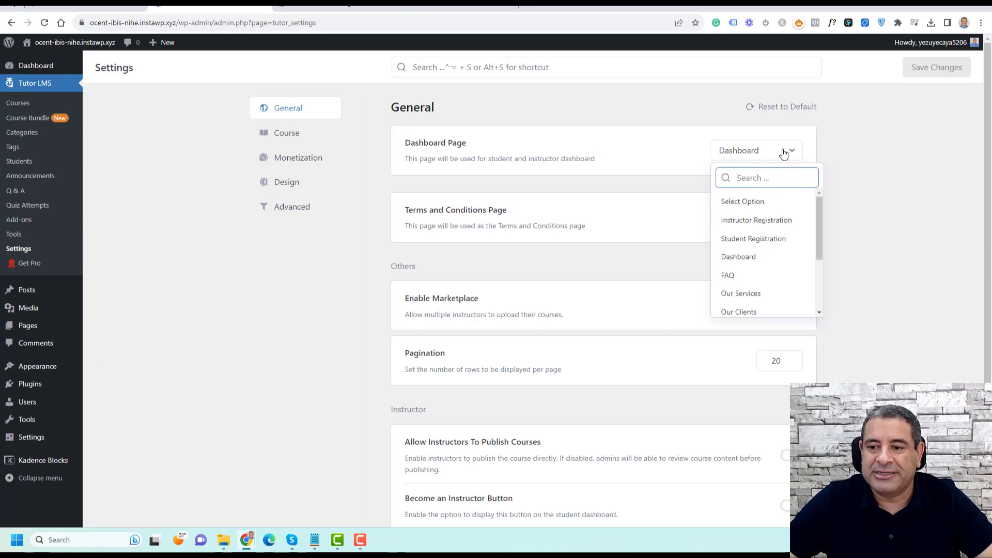
left_click(850, 151)
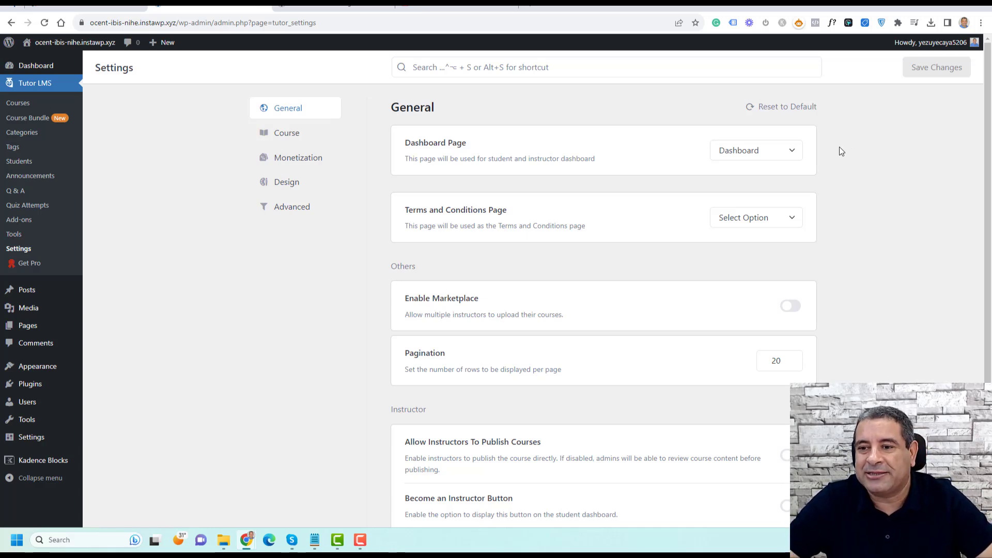
left_click(793, 152)
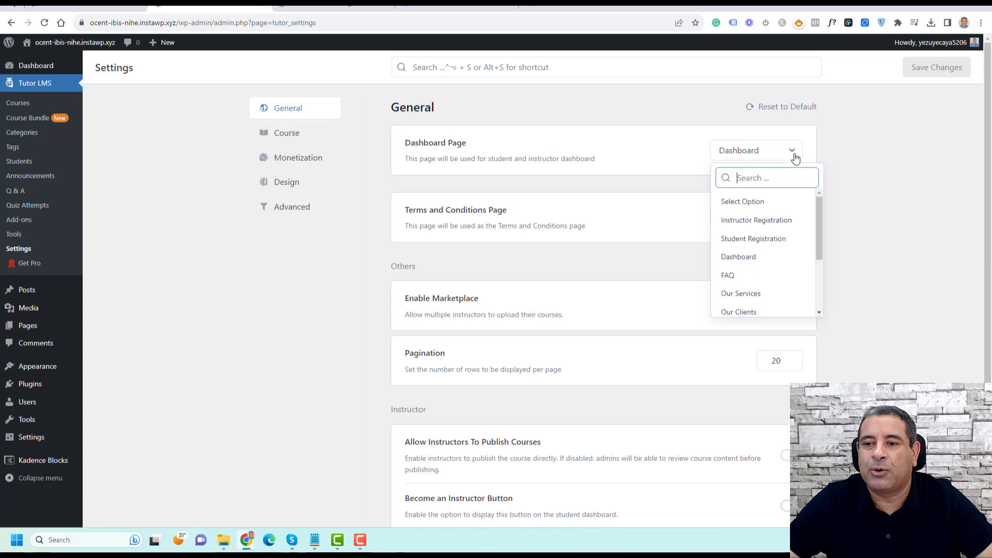
left_click(848, 154)
scroll(855, 197, "down", 1)
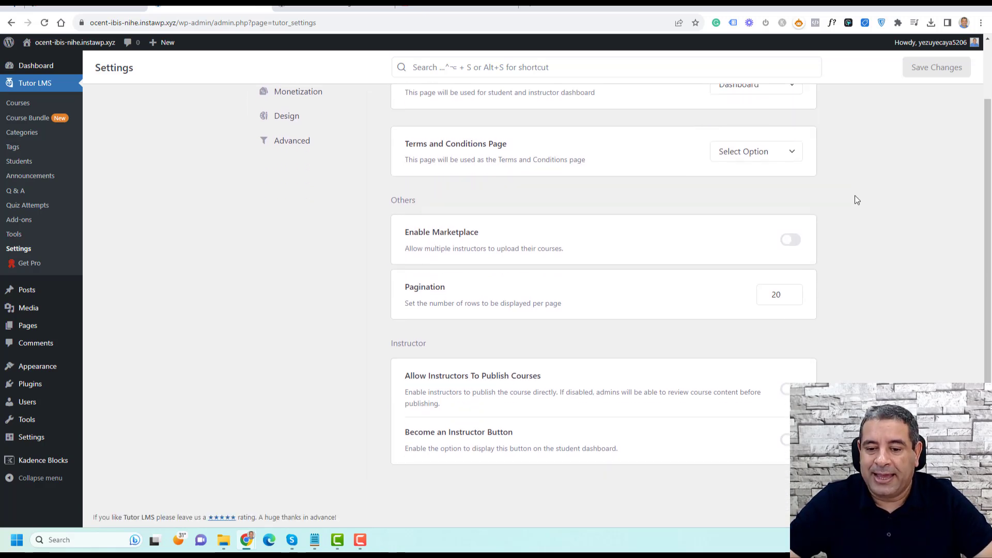
scroll(855, 196, "up", 1)
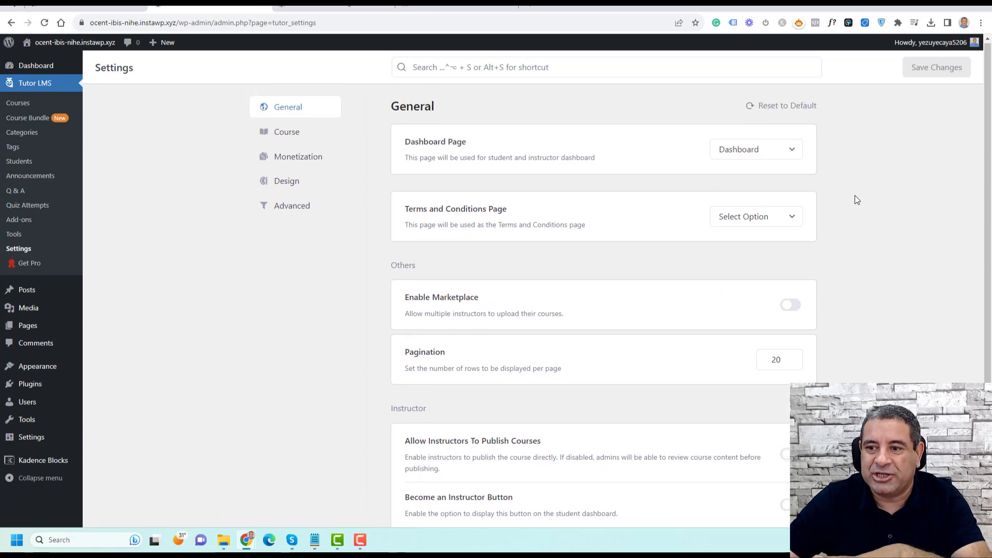
left_click(288, 133)
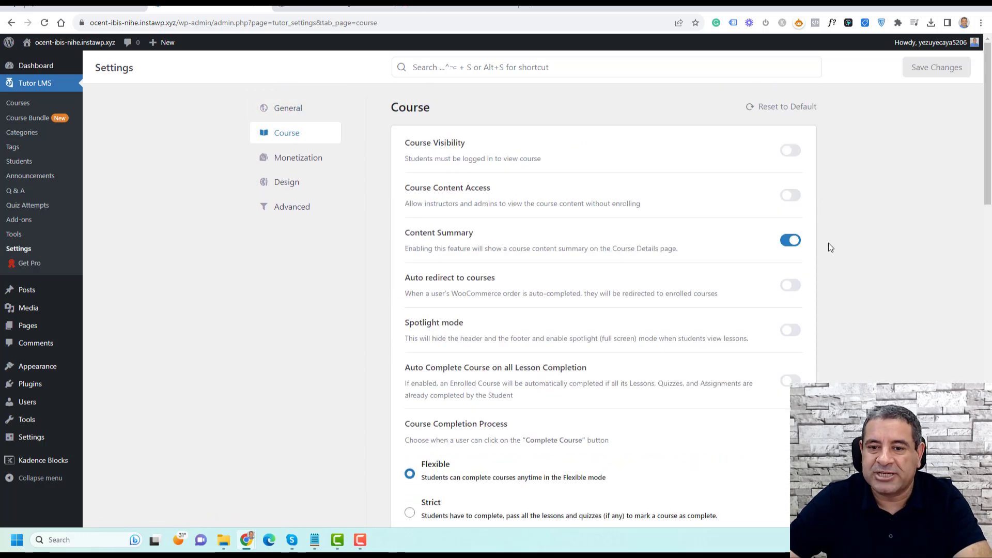
Turn on Spotlight mode in the Tutor LMS Course settings.
scroll(869, 235, "down", 3)
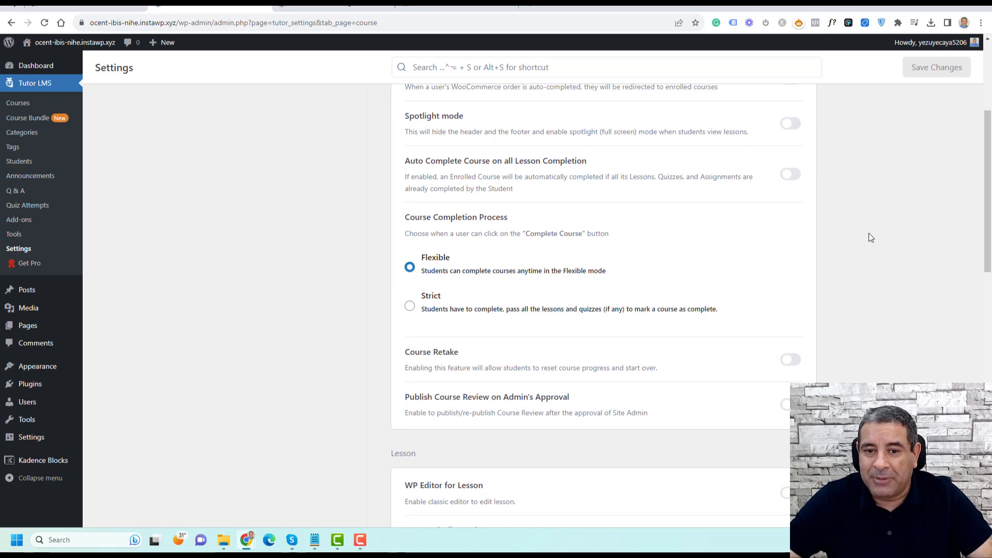
scroll(870, 237, "up", 3)
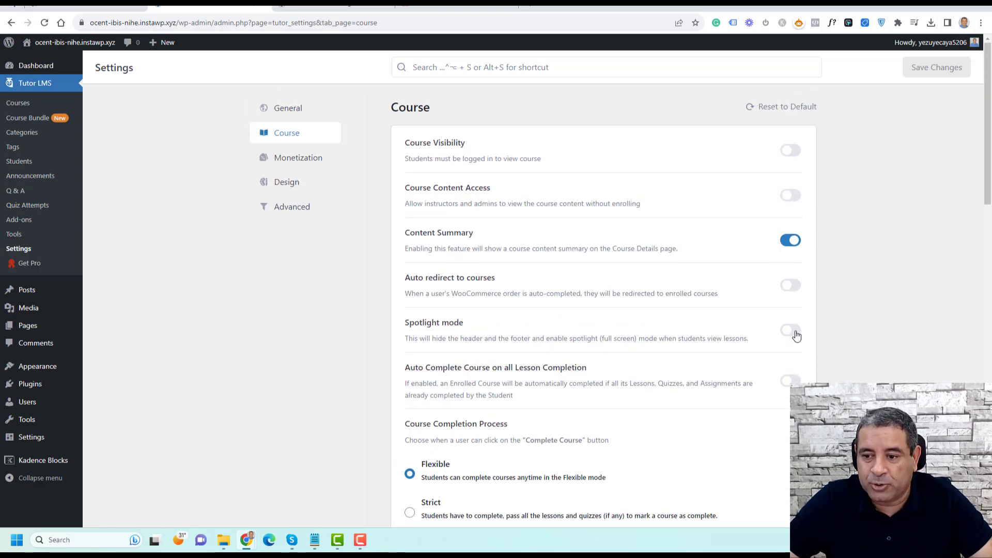
left_click(790, 331)
Tick Youtube as a Preferred Video Source under Video.
scroll(889, 304, "down", 1)
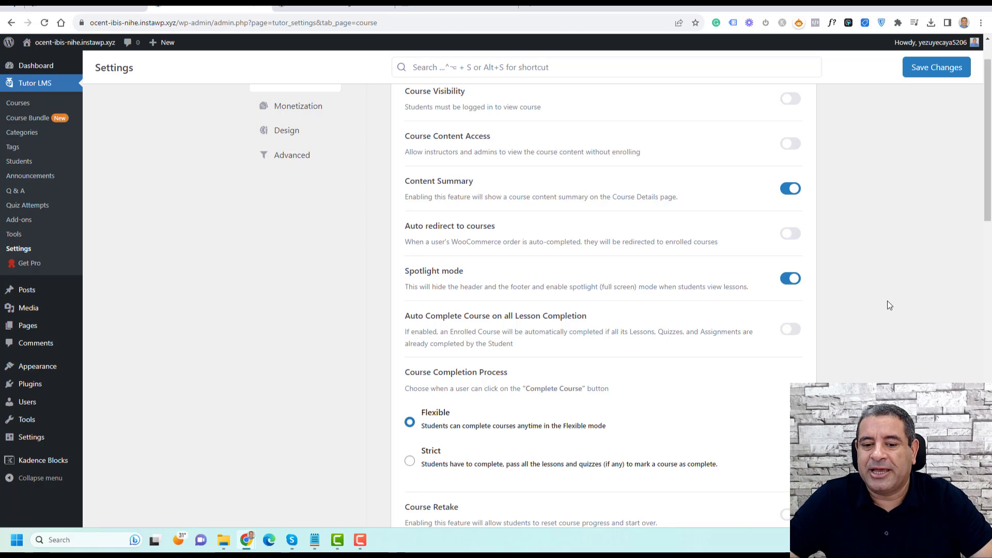
scroll(867, 283, "down", 6)
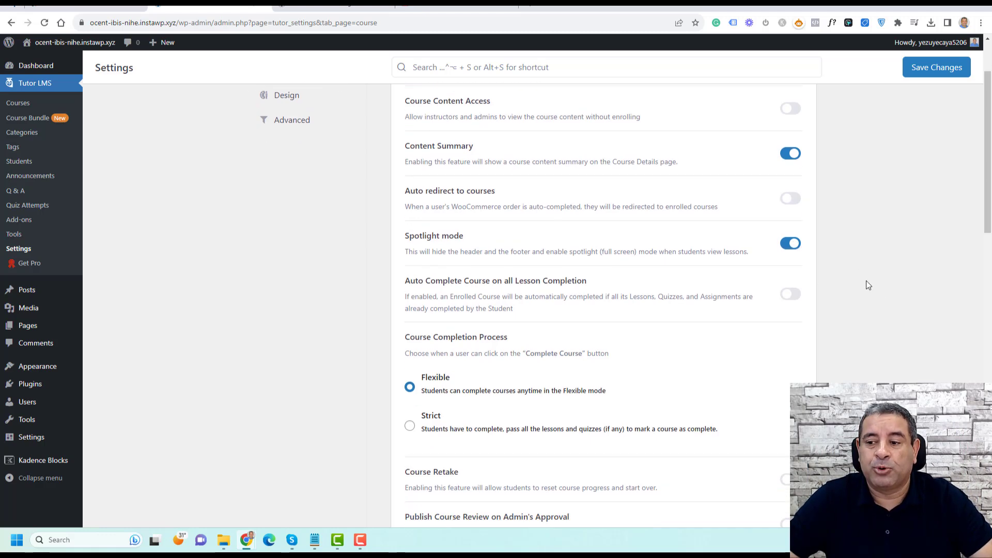
scroll(867, 284, "down", 11)
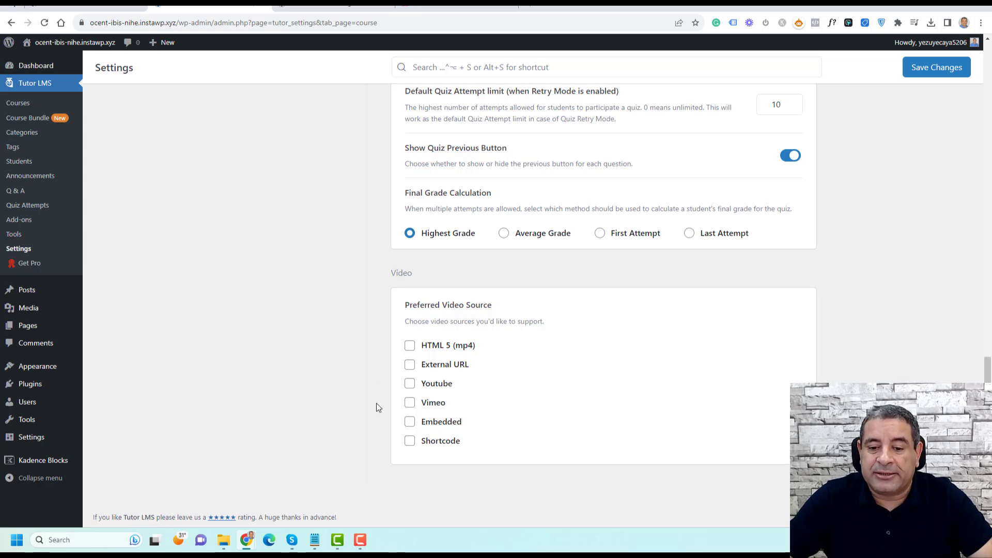
left_click(410, 385)
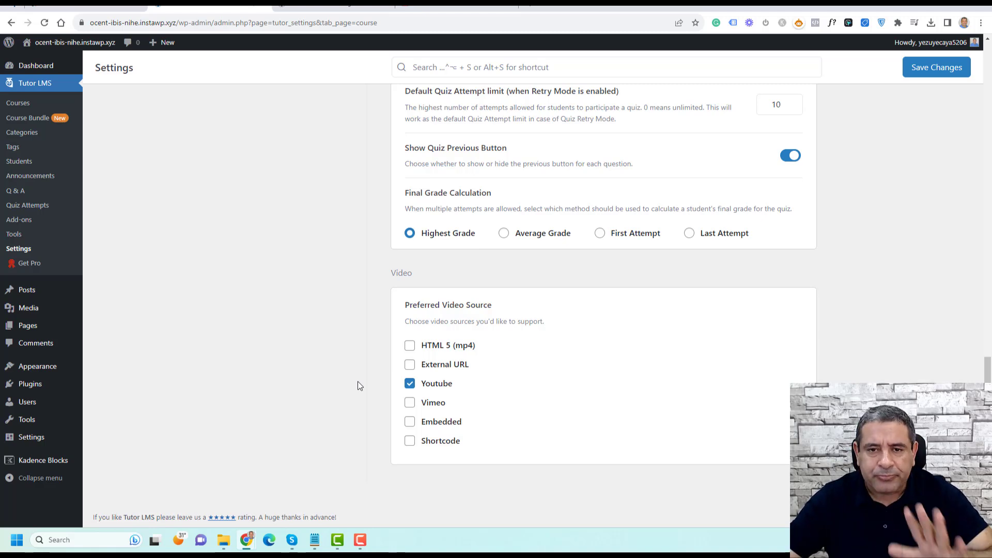
Save the Course settings changes, then view the Monetization settings.
scroll(358, 385, "up", 10)
scroll(358, 385, "up", 5)
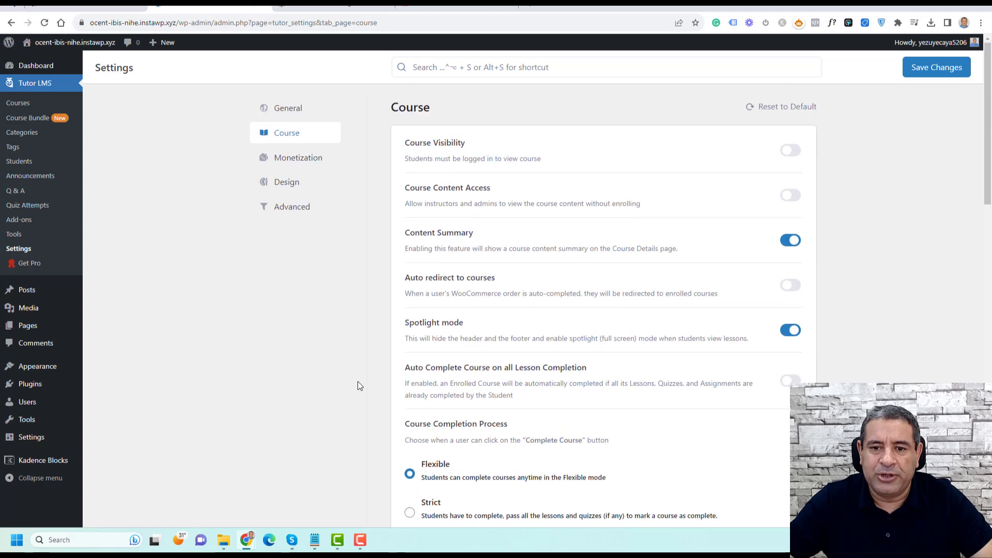
left_click(937, 67)
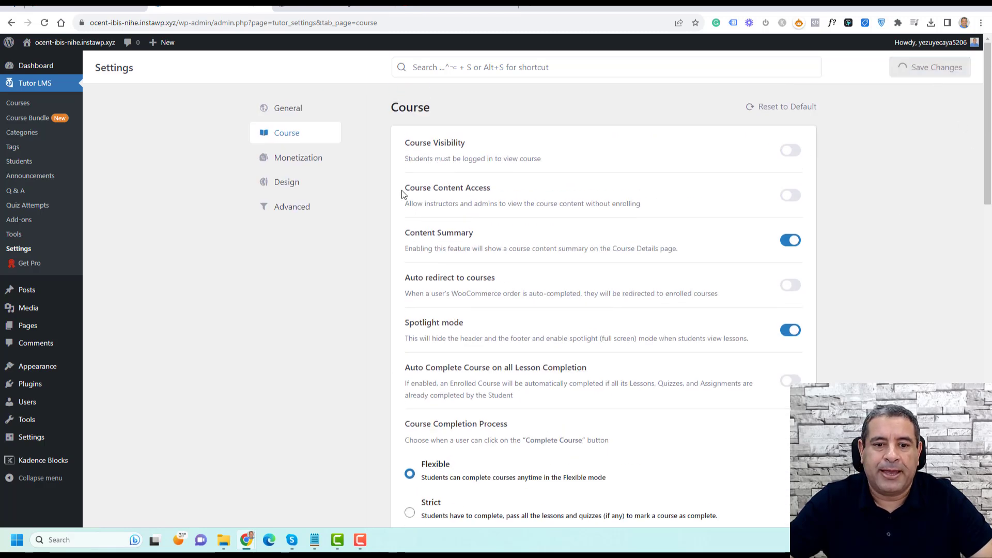
left_click(298, 157)
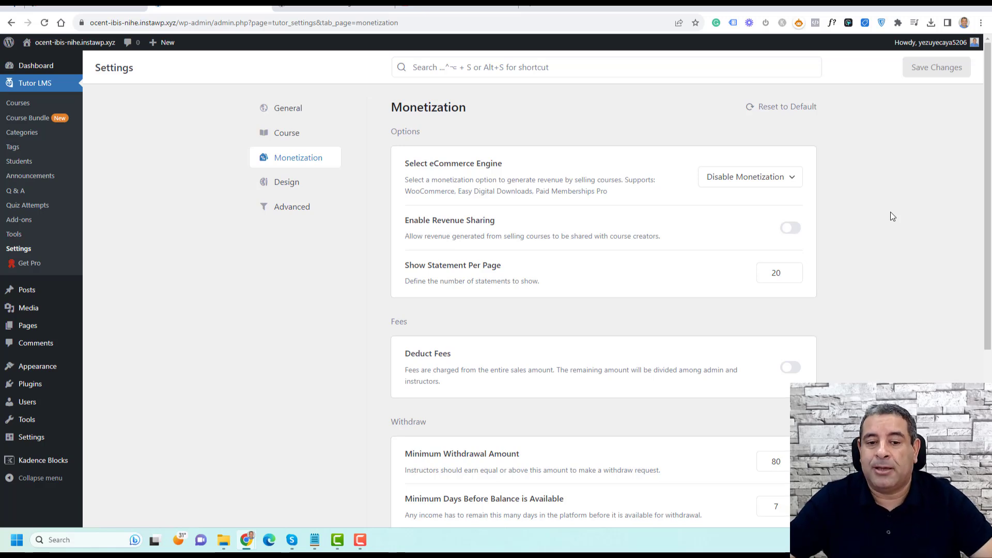
Switch to the Design settings and review the layout, page feature and colour options.
left_click(305, 191)
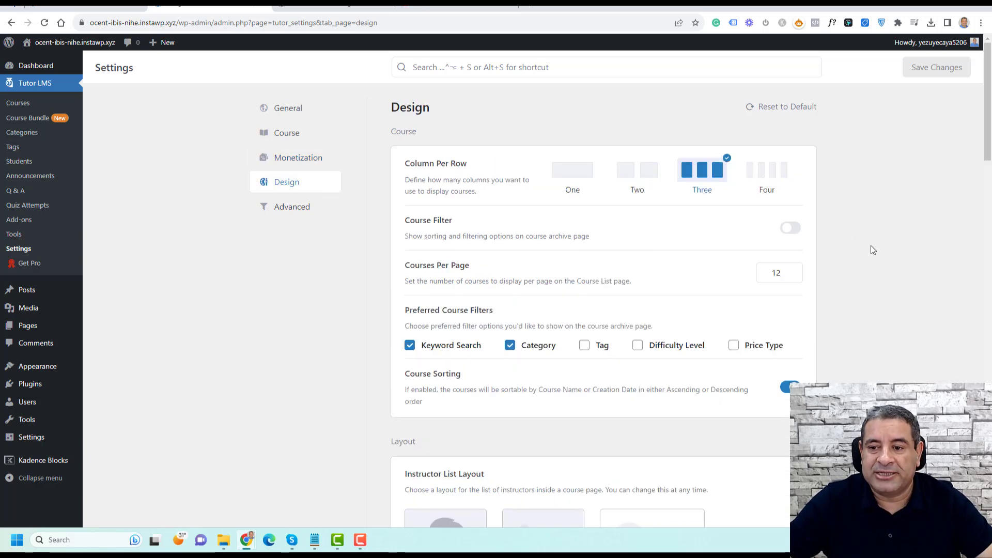
scroll(873, 248, "down", 1)
scroll(873, 250, "down", 8)
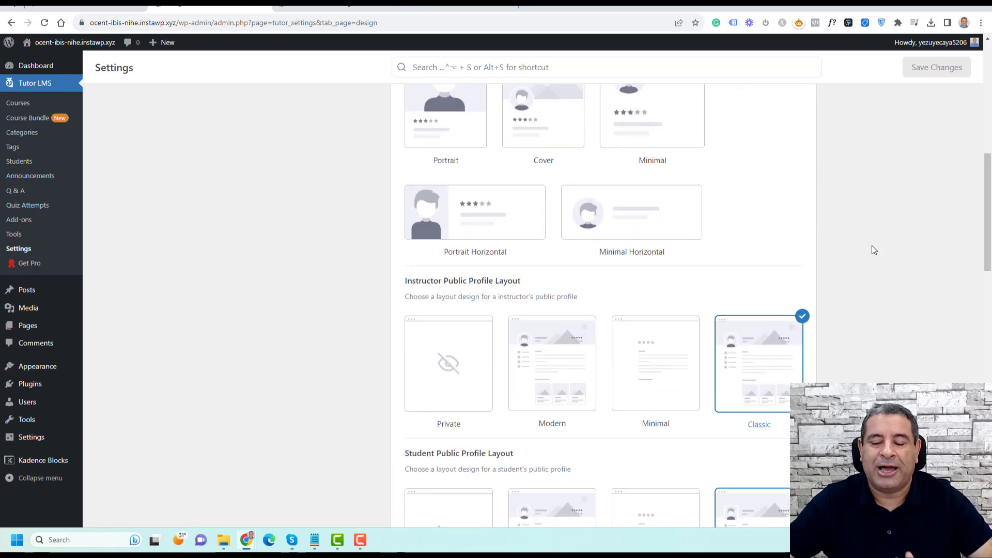
scroll(872, 250, "up", 4)
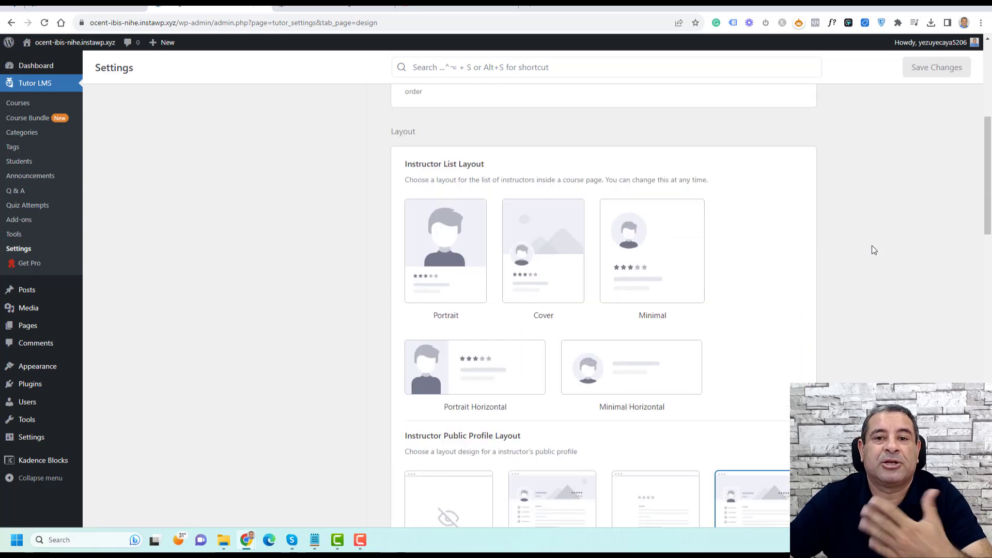
scroll(873, 250, "down", 2)
scroll(872, 250, "down", 3)
scroll(870, 250, "down", 5)
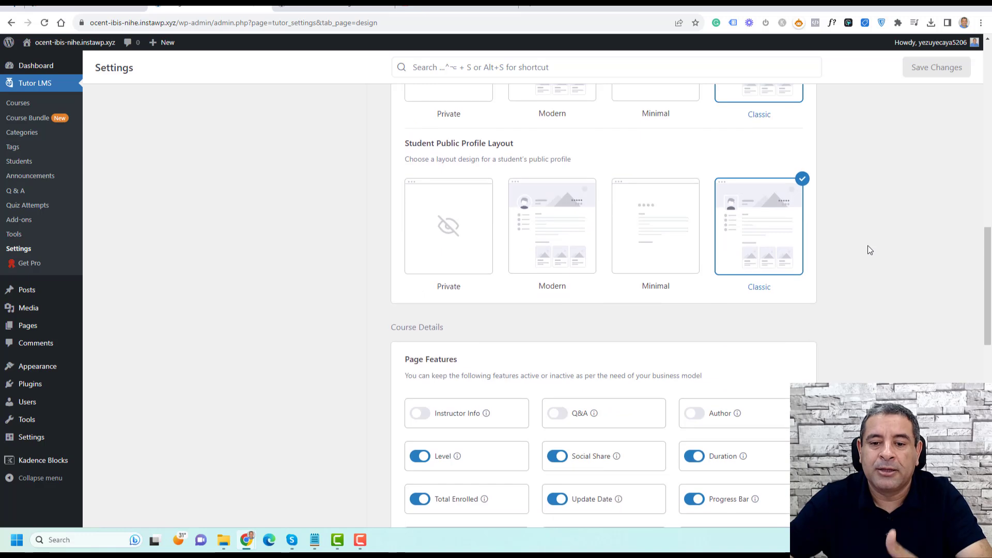
scroll(868, 250, "down", 7)
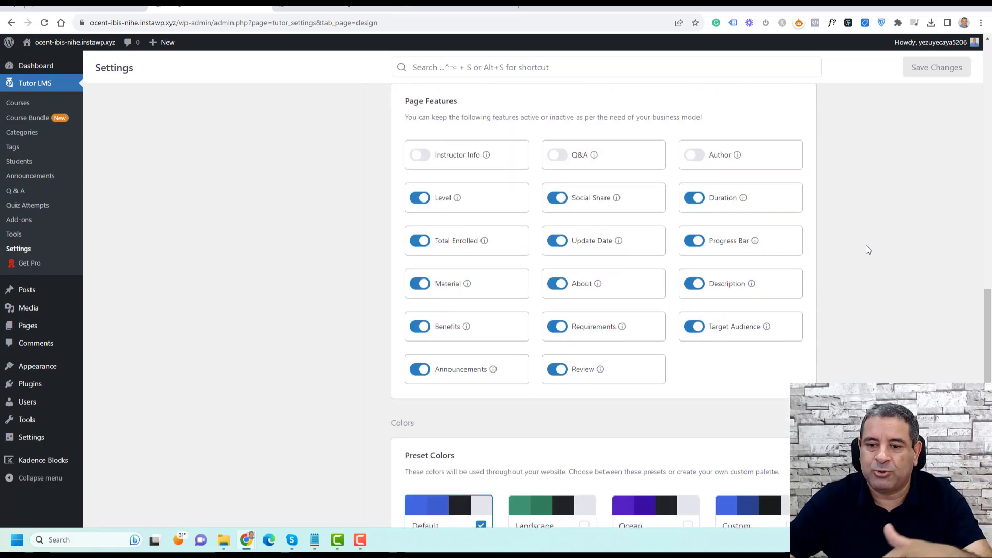
scroll(868, 250, "down", 4)
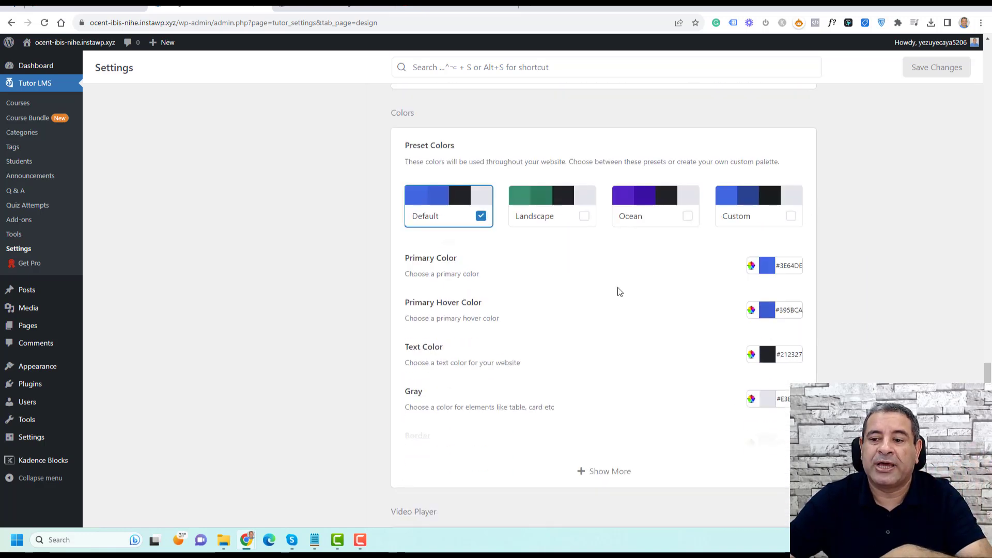
scroll(849, 258, "up", 19)
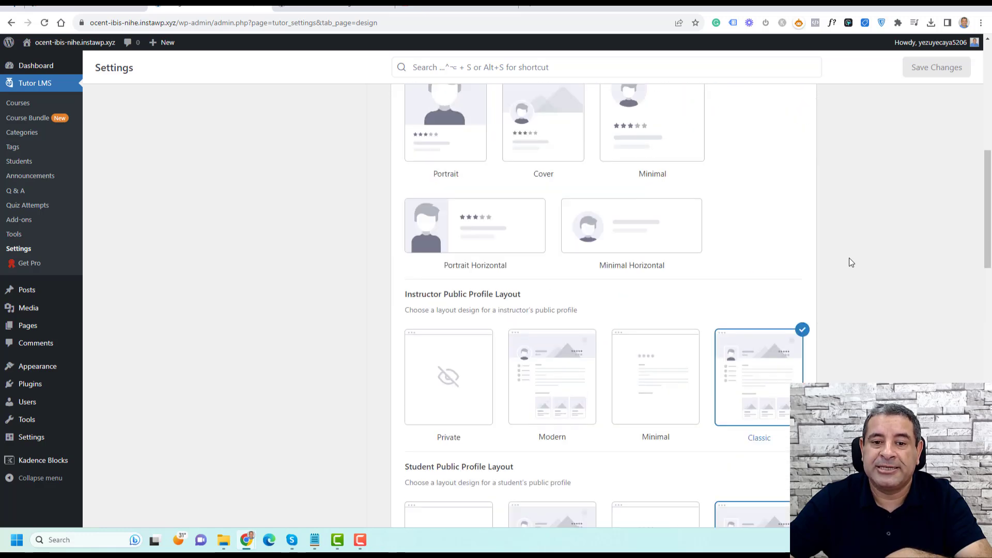
left_click(297, 213)
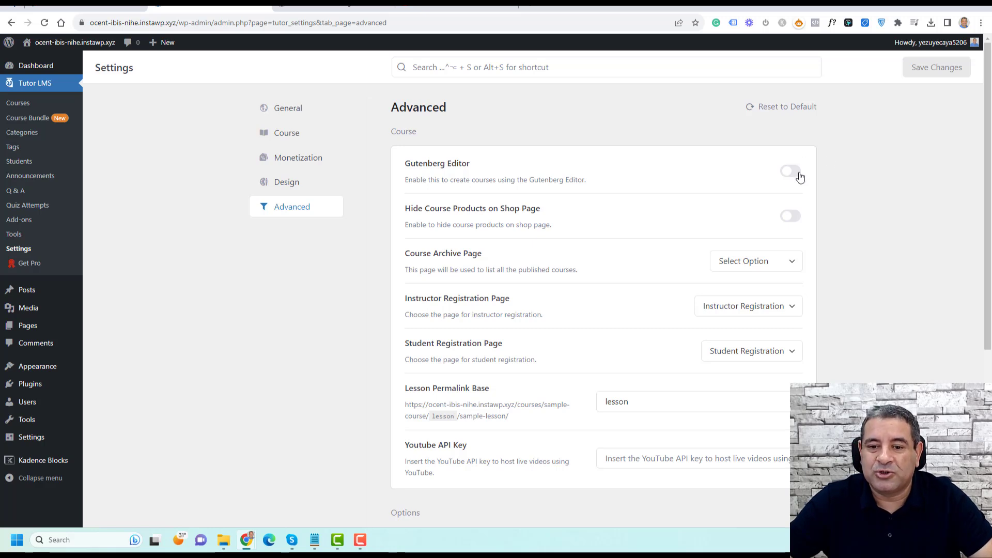
scroll(887, 250, "down", 5)
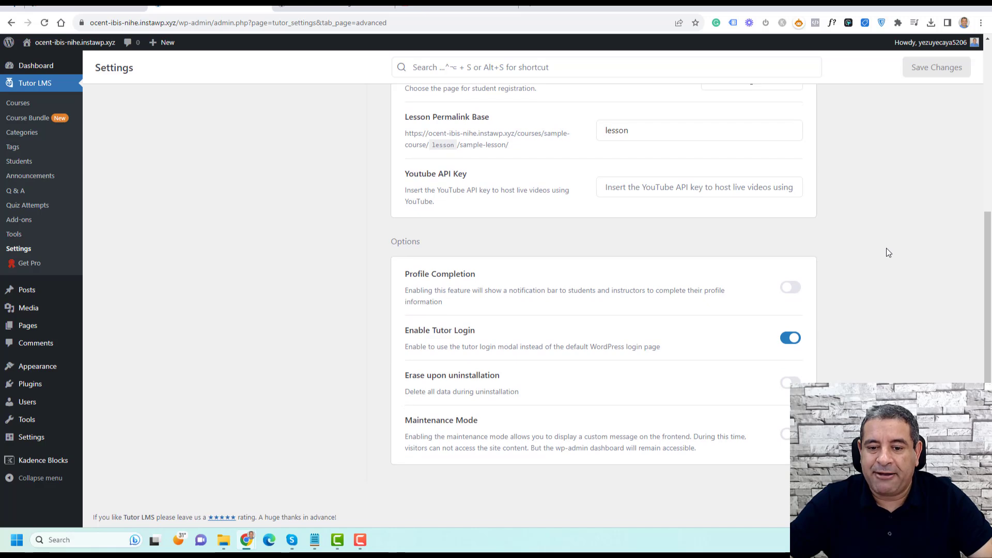
scroll(886, 249, "up", 5)
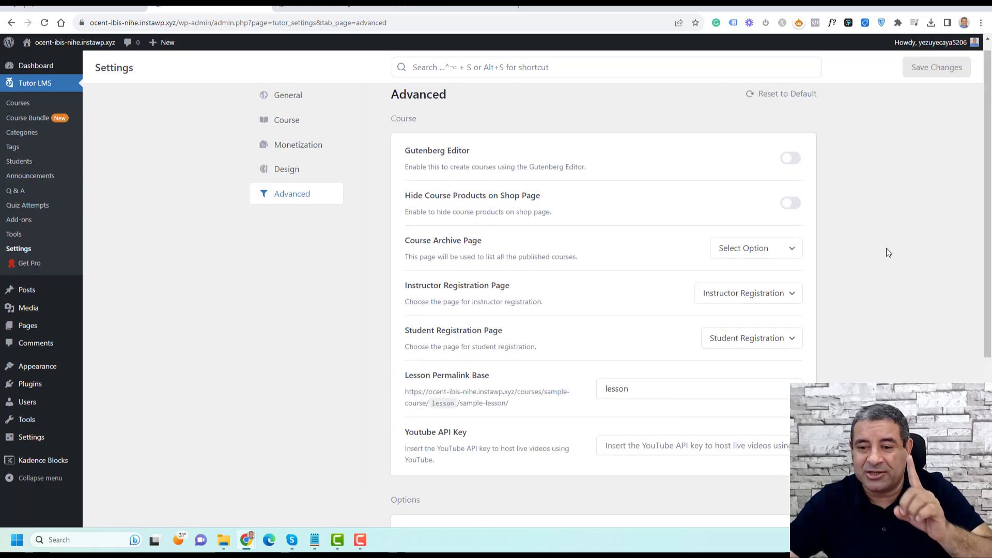
left_click(289, 172)
scroll(870, 287, "down", 20)
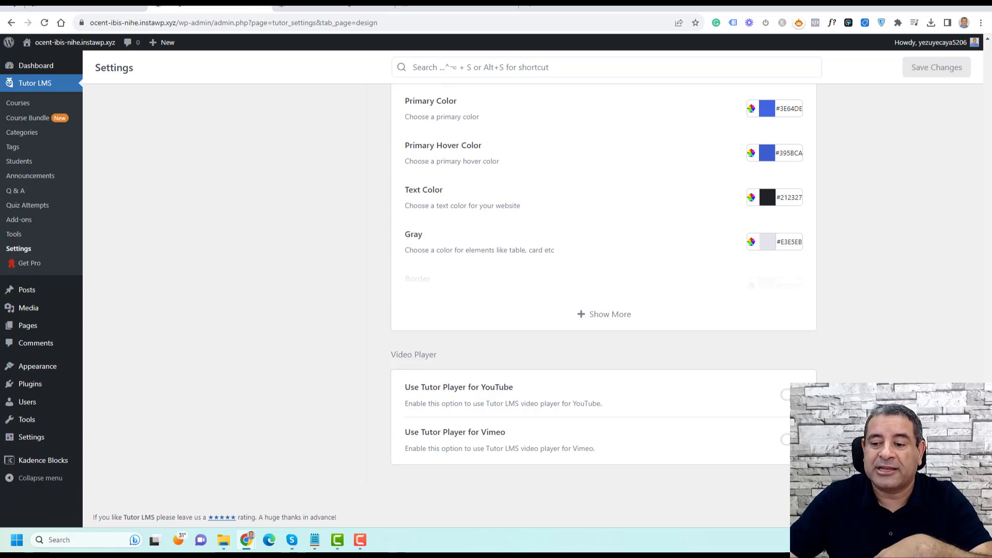
Turn on Use Tutor Player for YouTube, leaving Vimeo off, and save the Design settings.
left_click(793, 395)
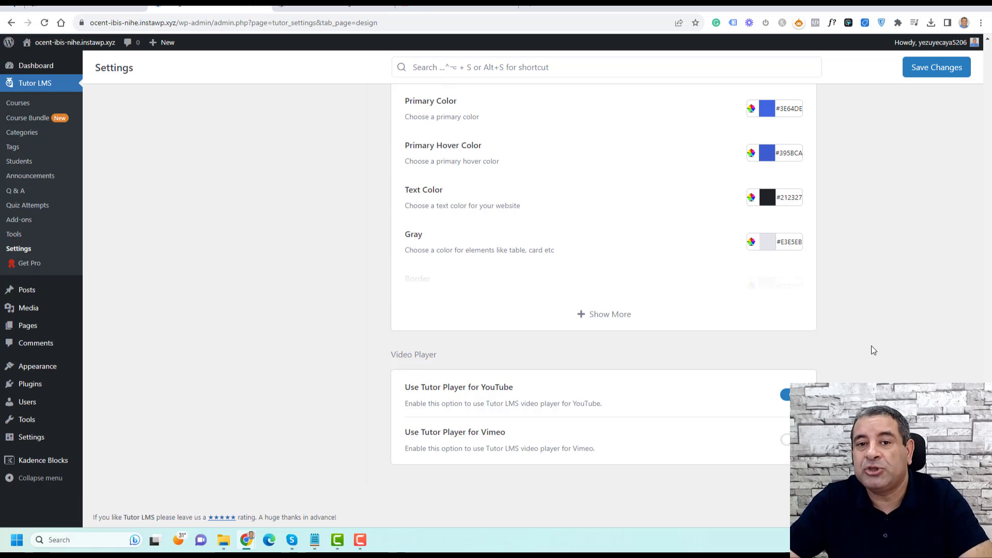
left_click(932, 73)
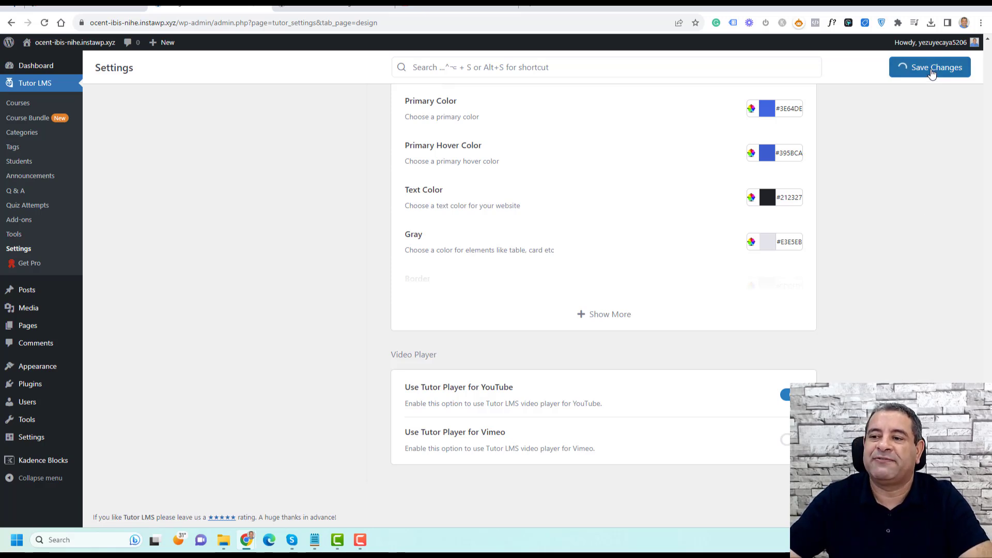
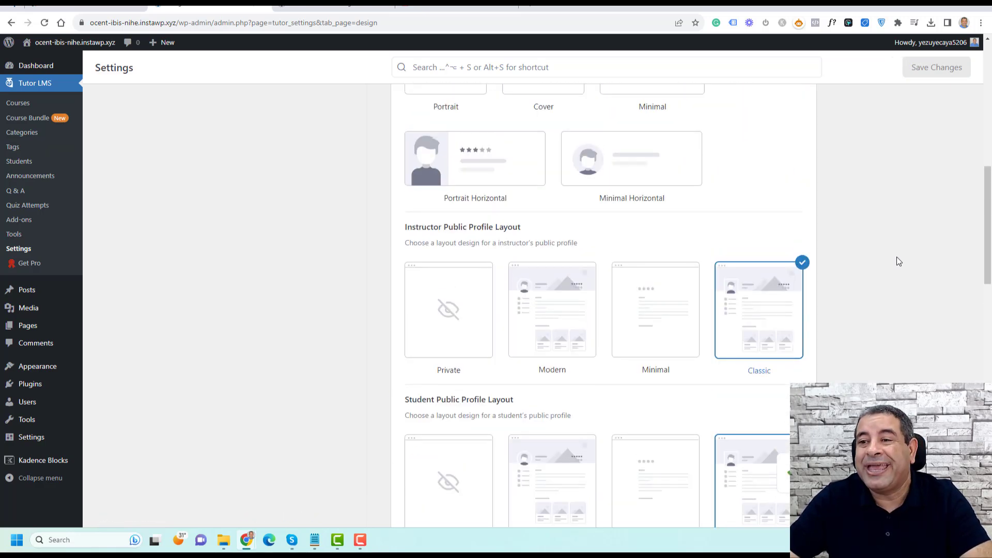
scroll(897, 262, "up", 6)
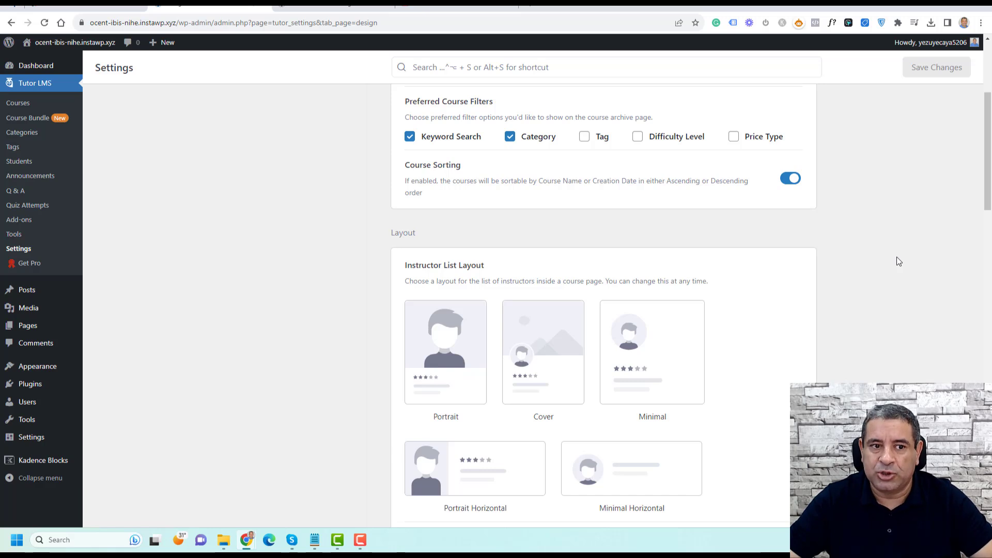
Scroll back through the Design settings, then go to the Tutor LMS Courses list.
left_click(17, 103)
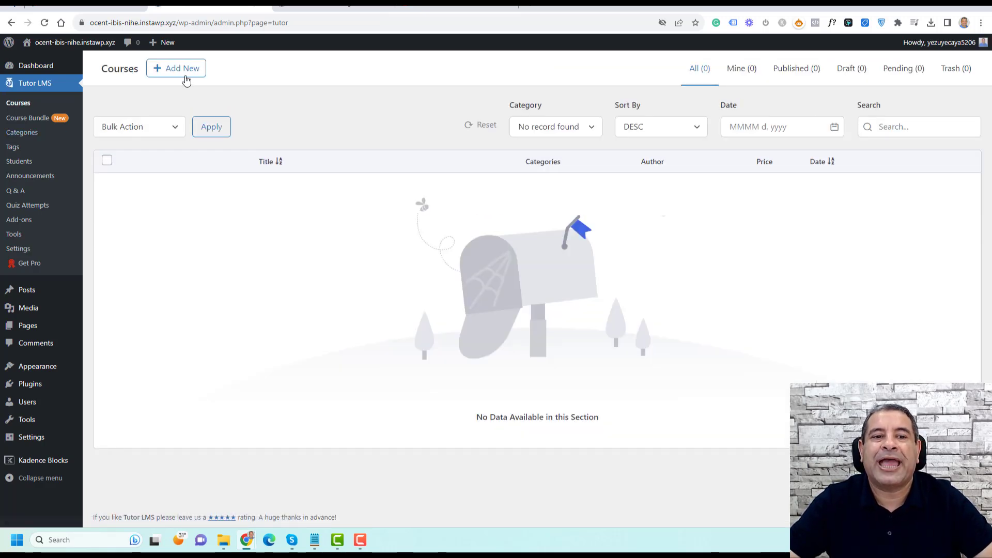
Create a new course titled 'WP for Beginners', correcting the 'Beggines' typo, so the draft autosaves.
left_click(185, 76)
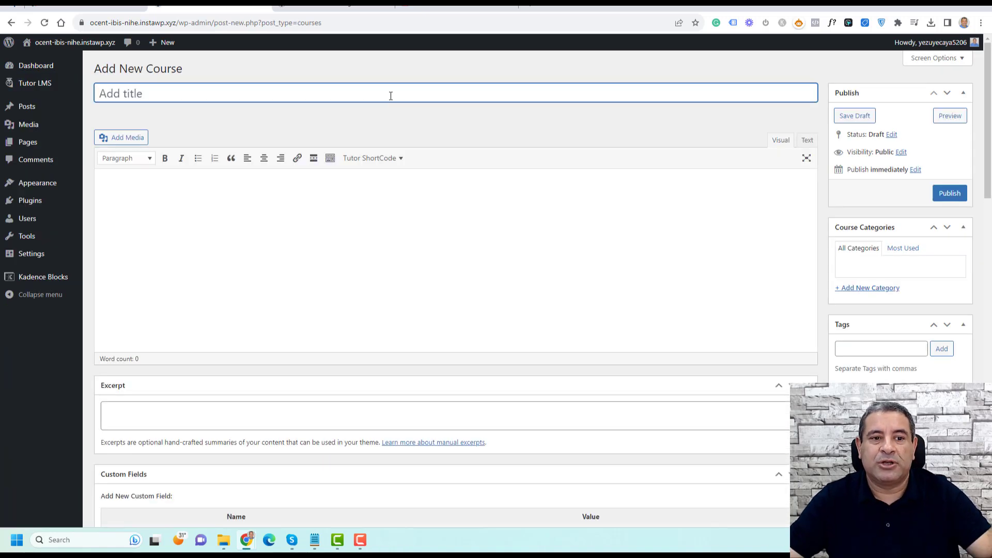
type("WP")
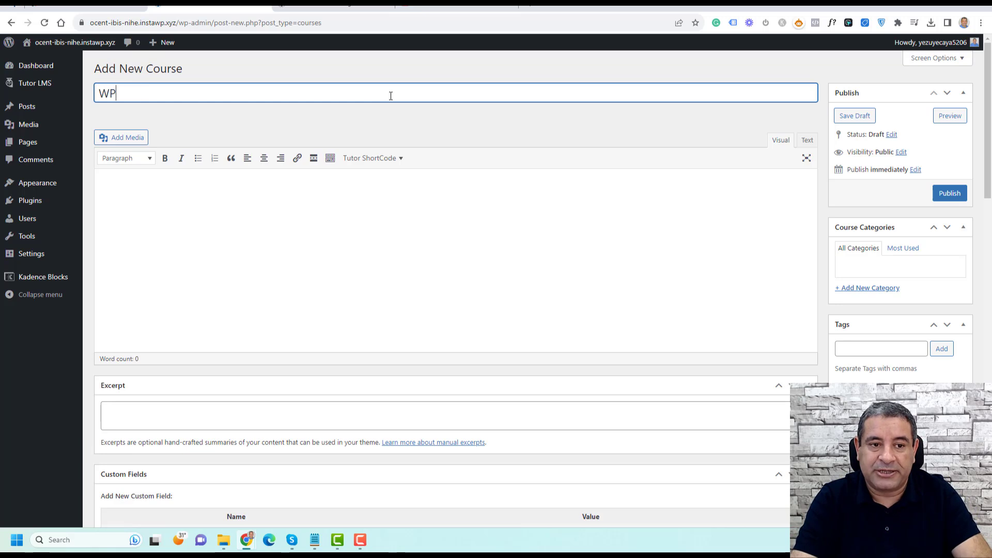
type(" for Beggines")
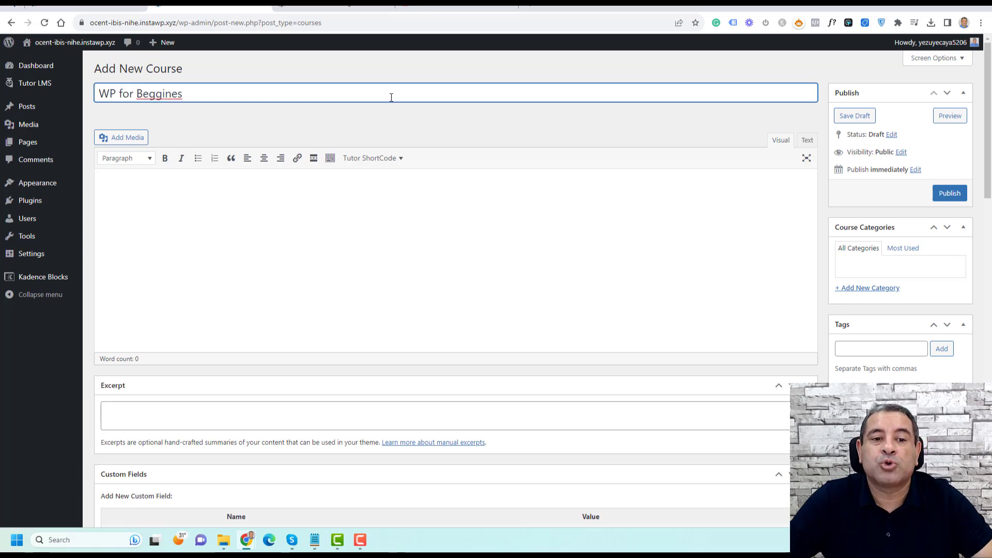
right_click(161, 95)
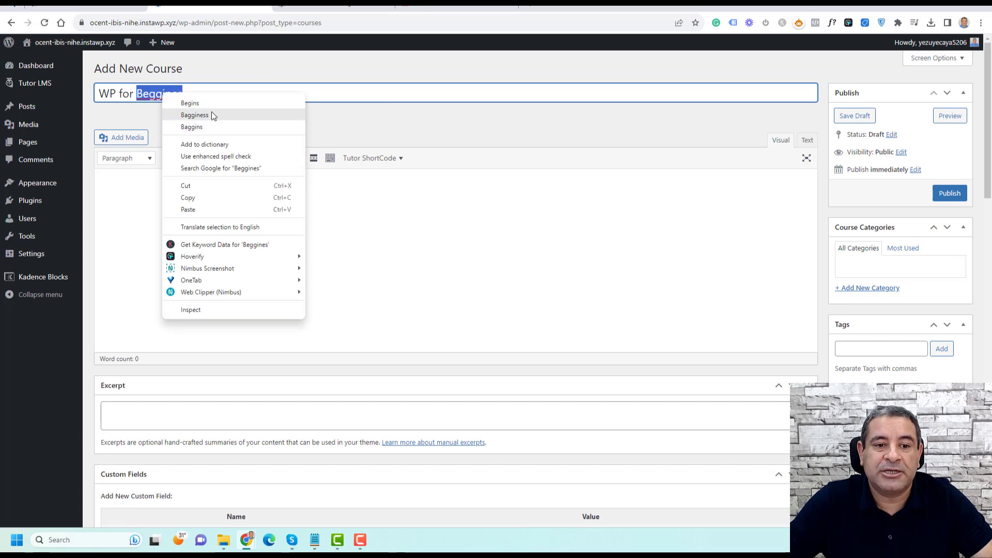
left_click(214, 89)
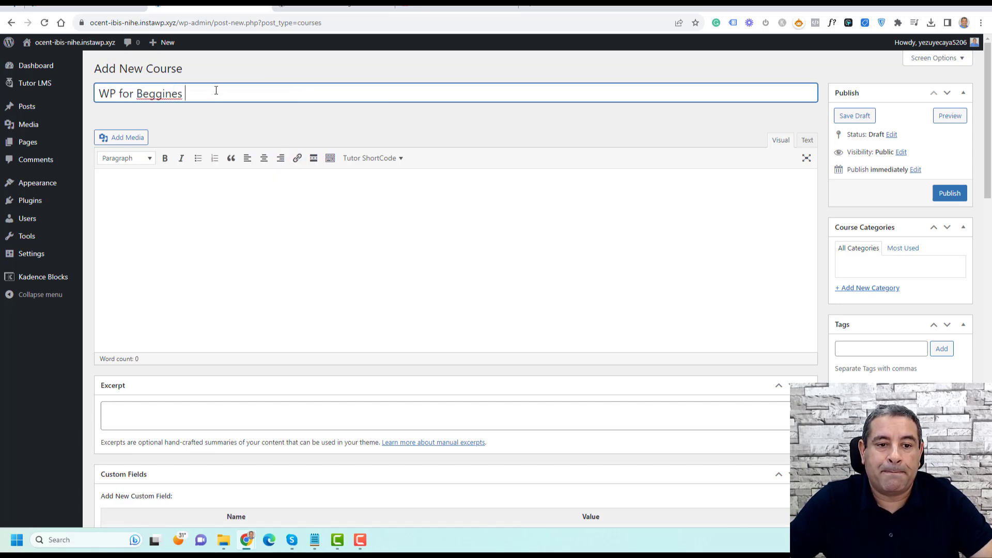
key("shift+Right")
key("shift+Right")
key("shift+Right")
key("shift+Right")
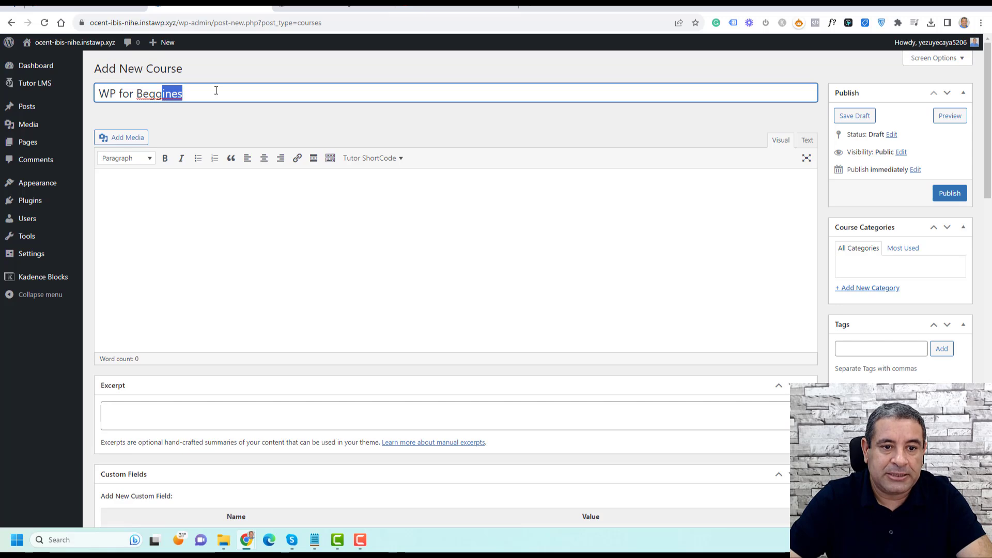
key("BackSpace")
key("BackSpace")
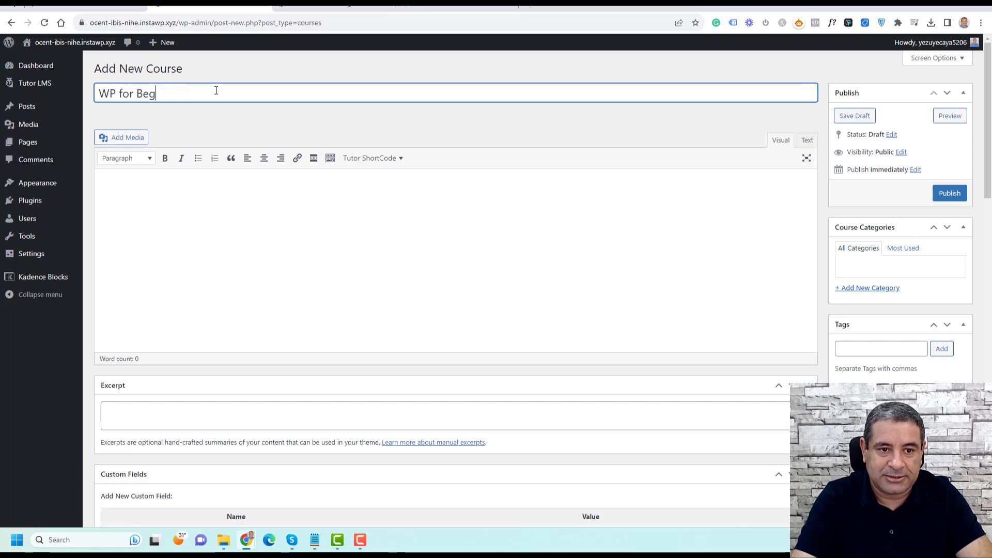
type("inners")
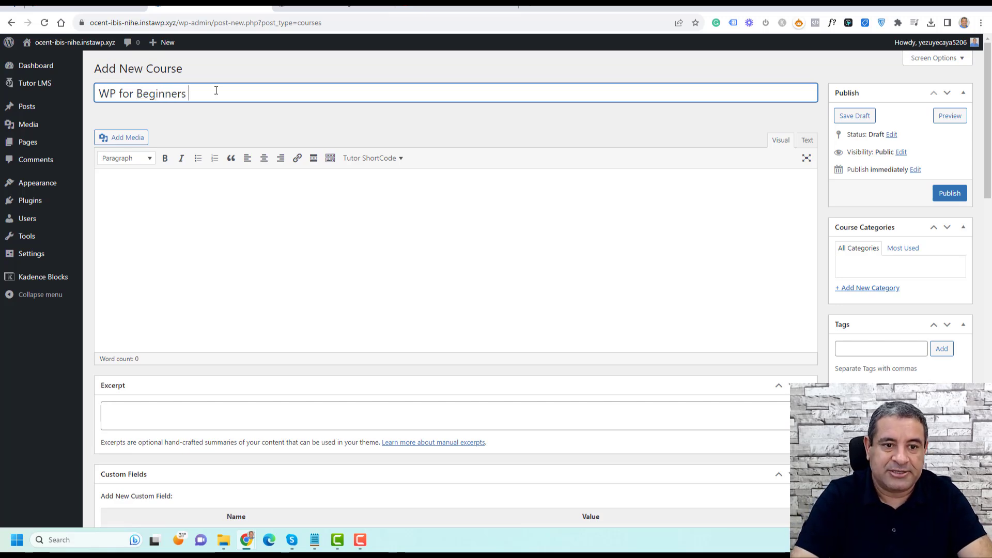
left_click(308, 303)
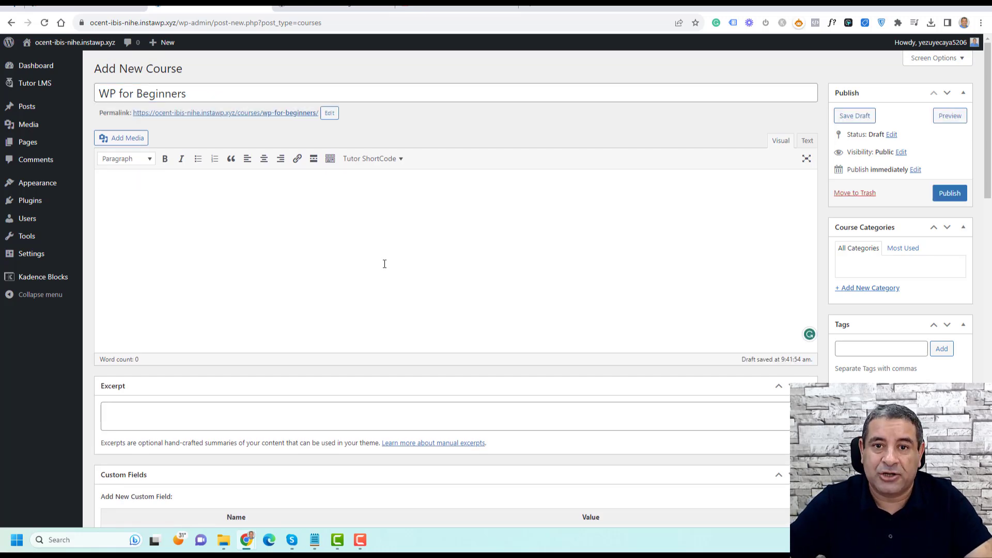
Paste the welcome paragraph from the notes into the course description.
left_click(322, 542)
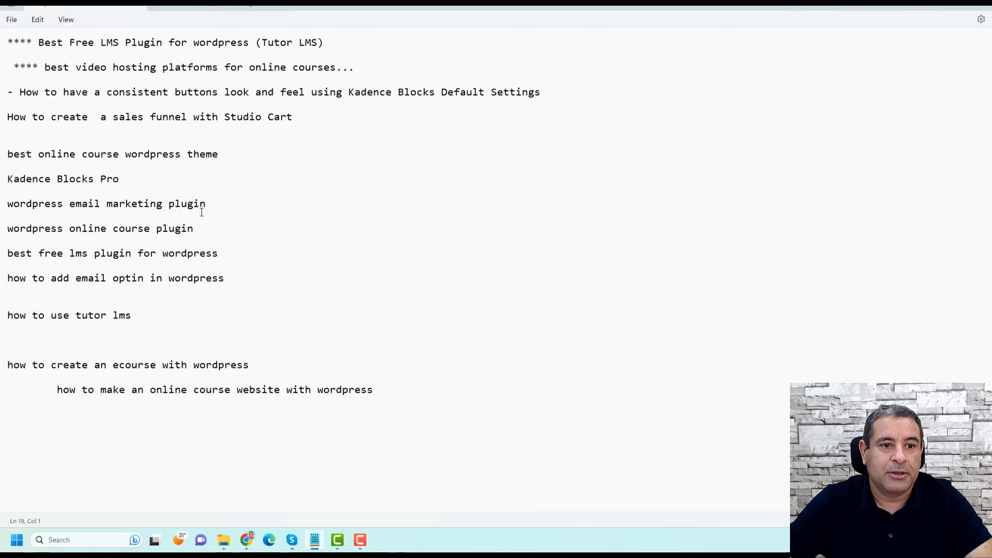
left_click(159, 10)
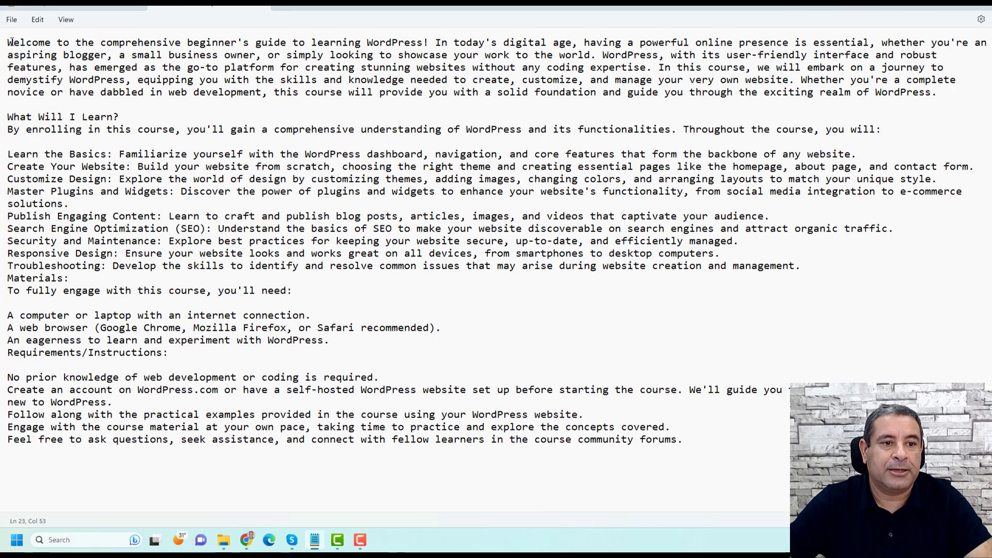
triple_click(31, 47)
key("ctrl+c")
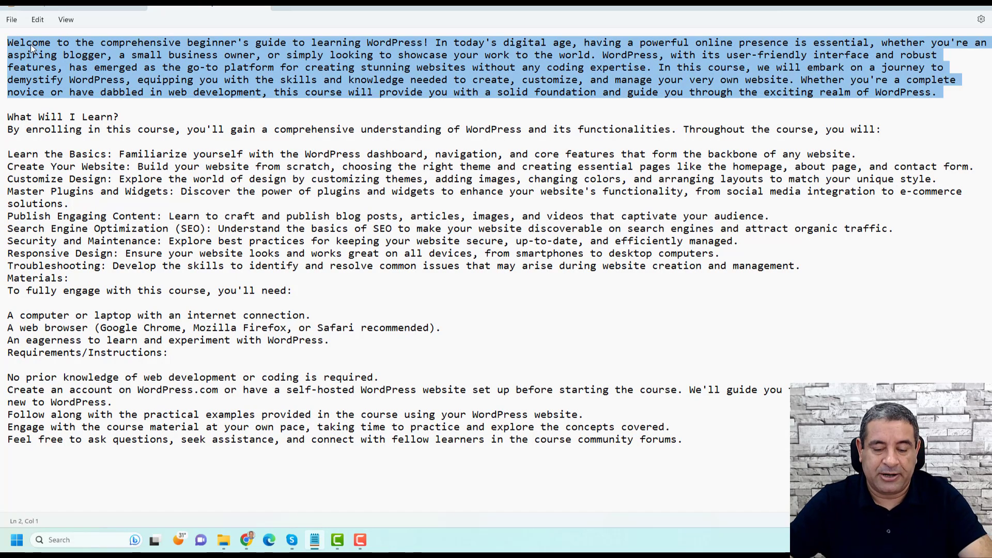
key("alt+Tab")
key("ctrl+v")
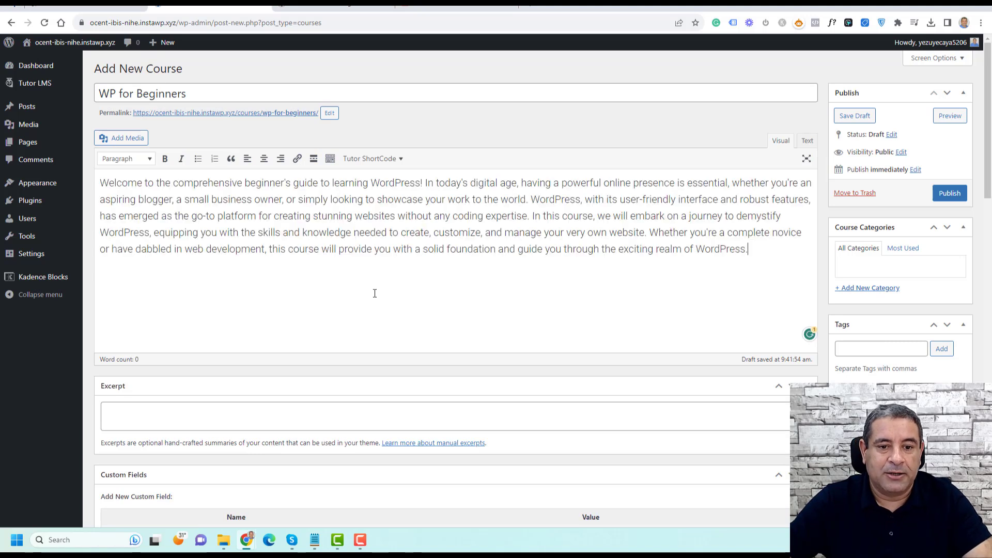
Split the paragraph after 'features,' and insert 'Title Here' as a Heading 2.
left_click(408, 204)
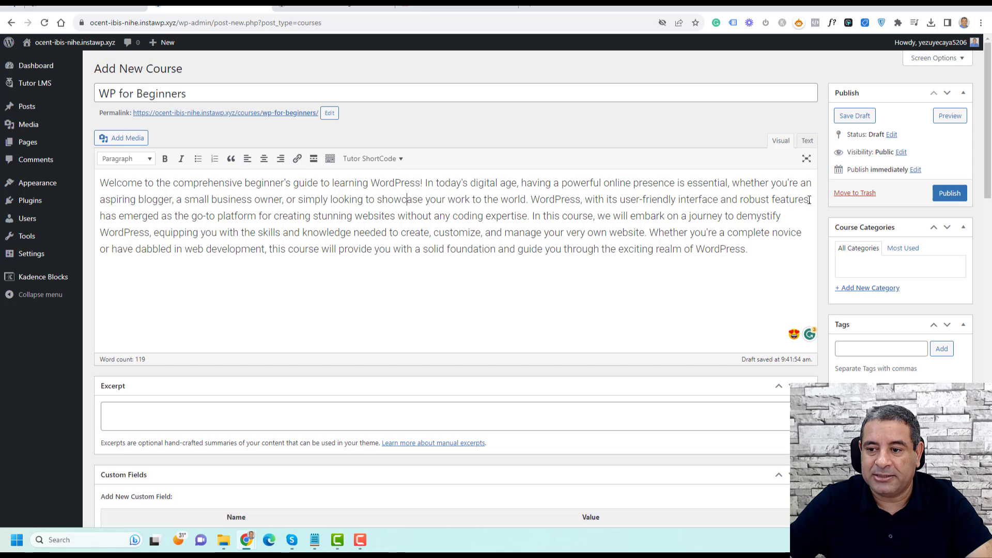
key("Return")
key("Return")
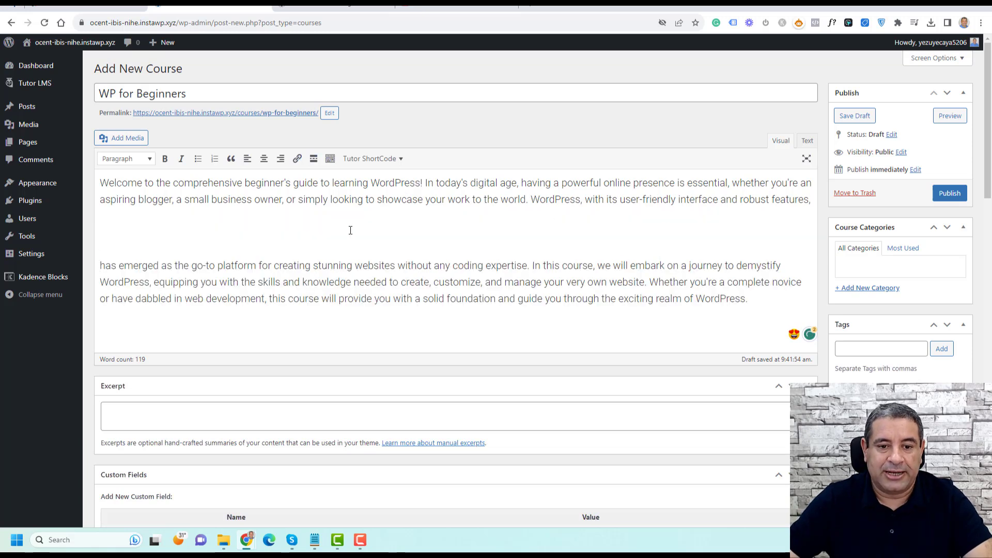
type("Title")
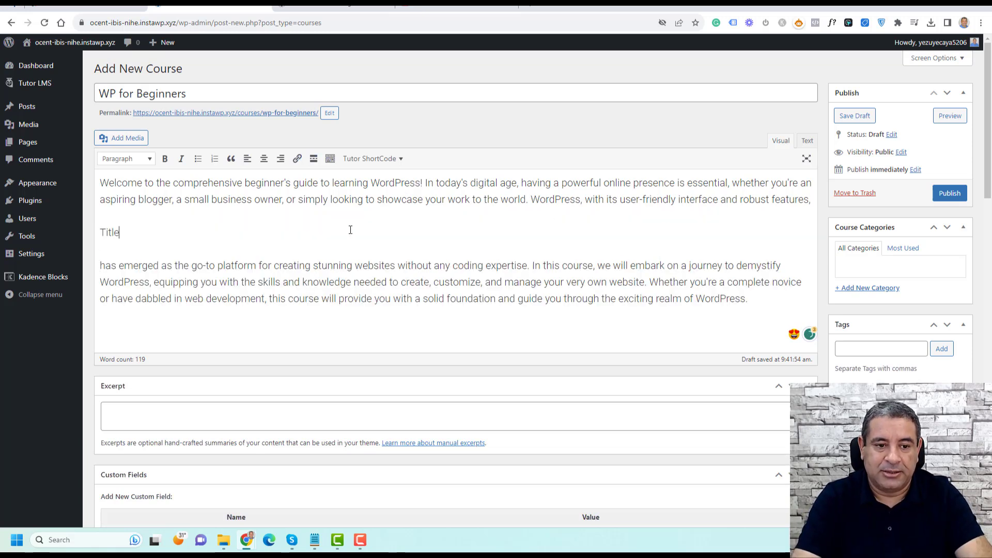
type(" Hered")
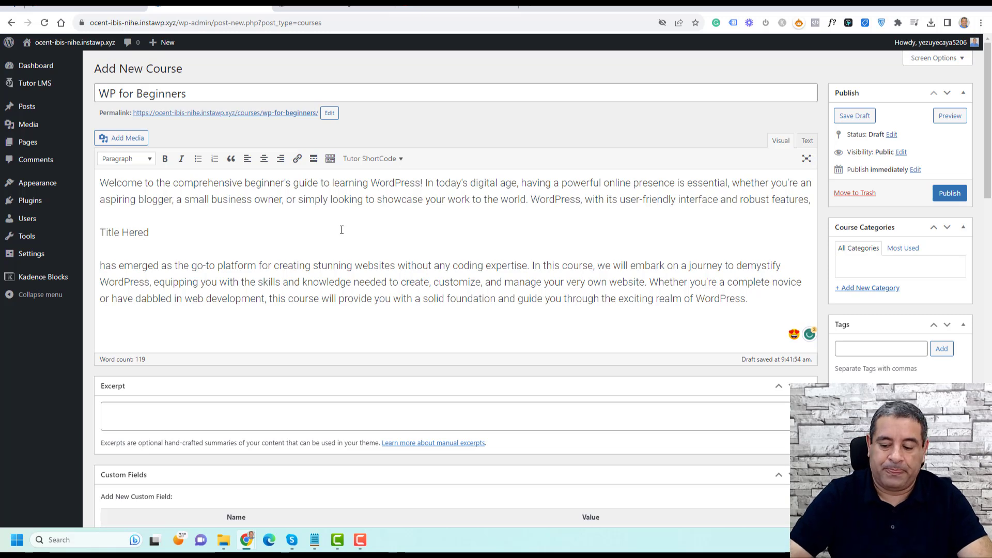
key("BackSpace")
triple_click(127, 233)
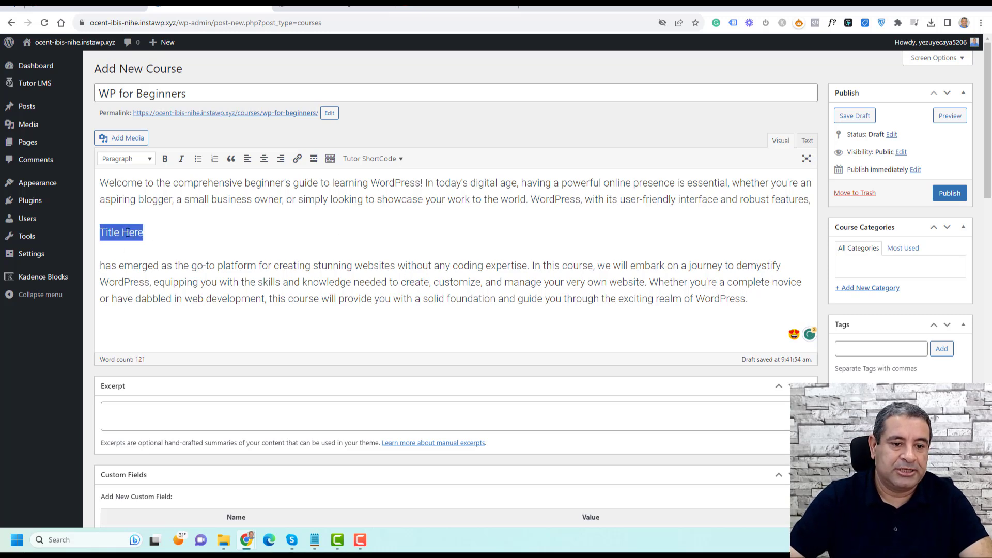
left_click(129, 159)
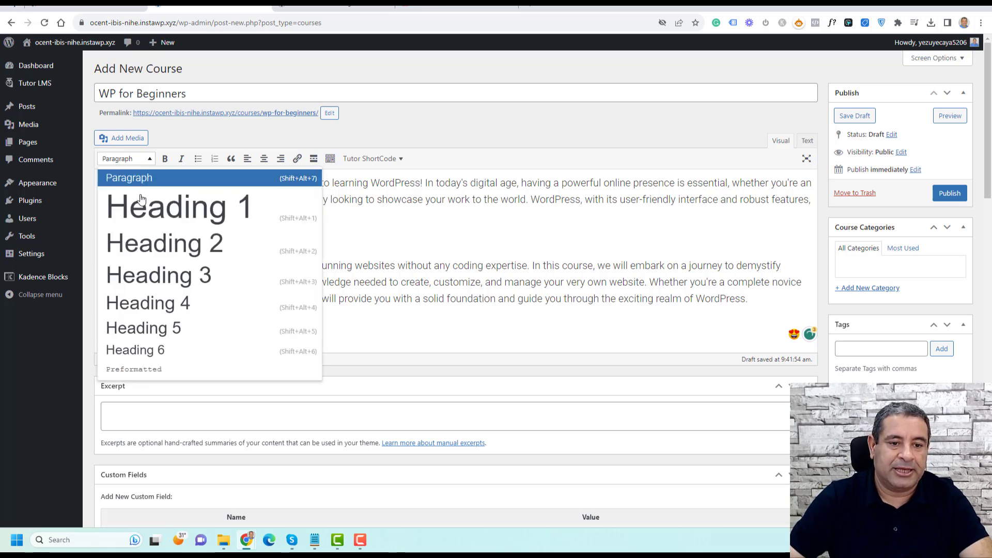
left_click(173, 243)
left_click(230, 243)
left_click(199, 229)
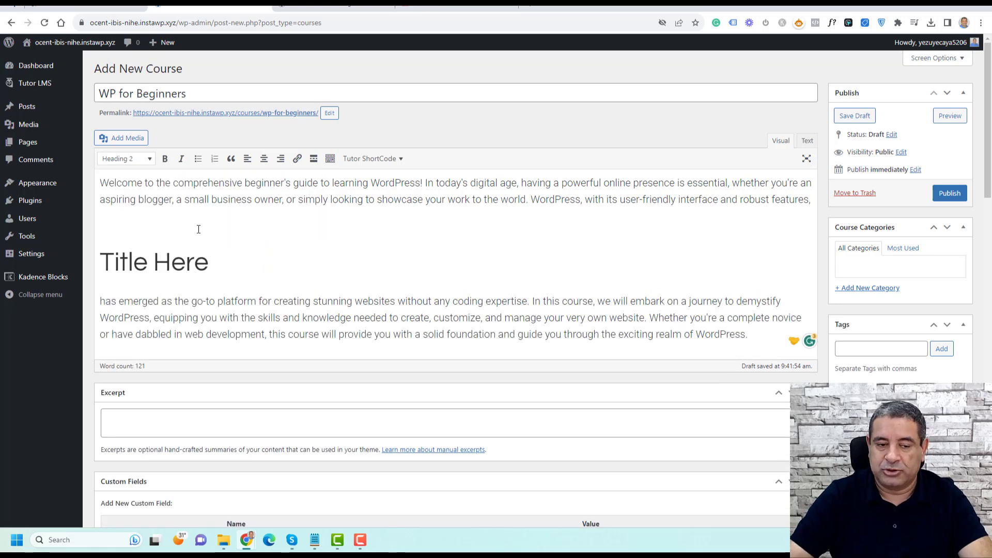
key("Up")
key("BackSpace")
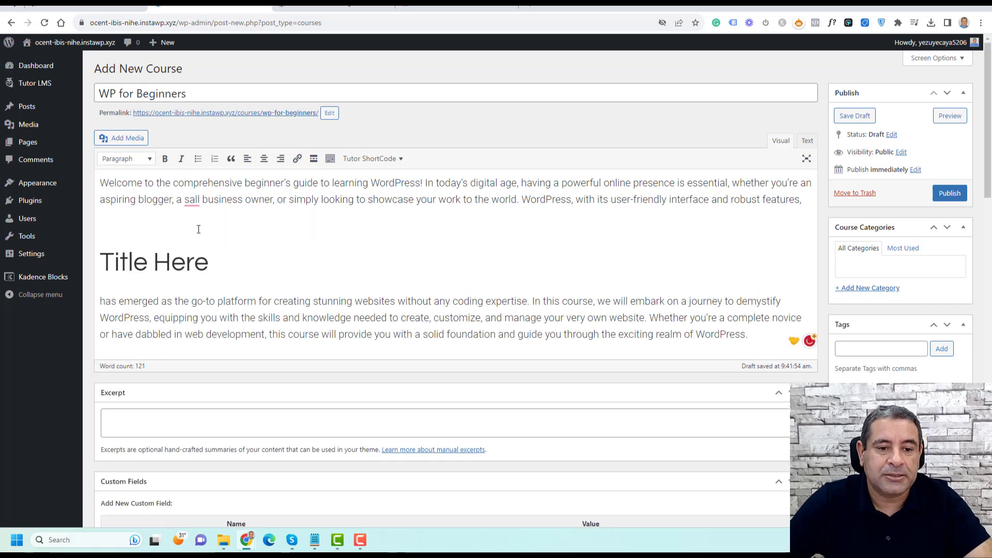
scroll(234, 243, "down", 9)
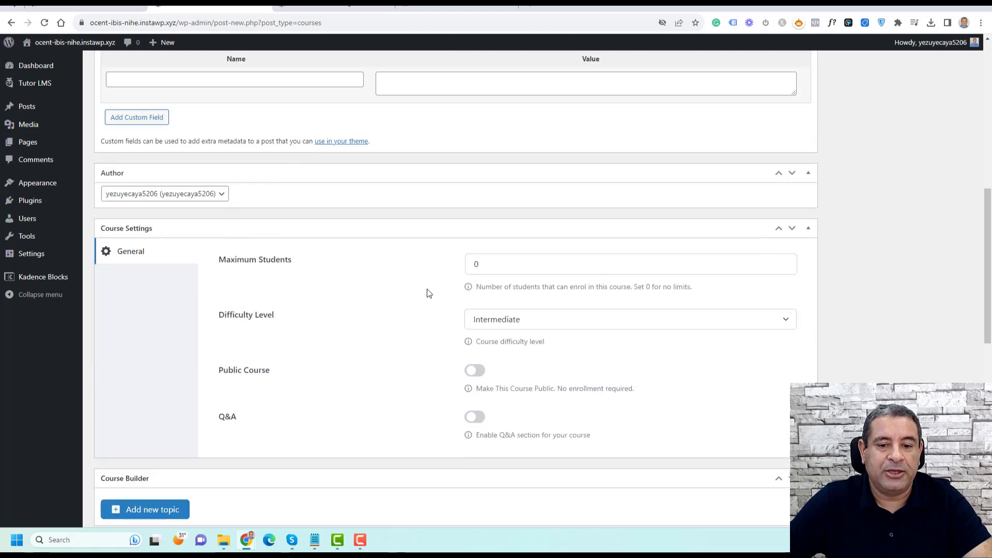
scroll(419, 290, "down", 1)
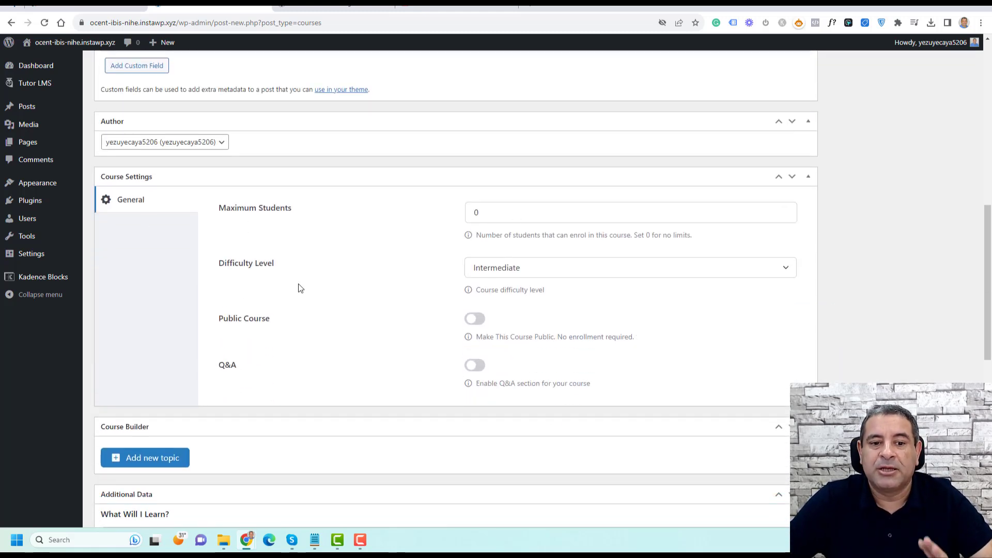
scroll(349, 273, "down", 2)
left_click(564, 164)
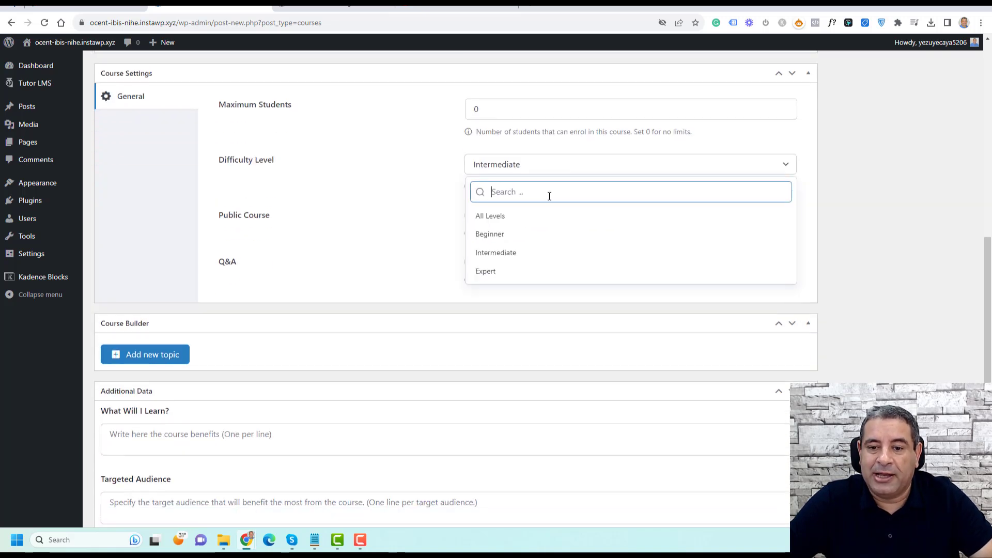
left_click(536, 234)
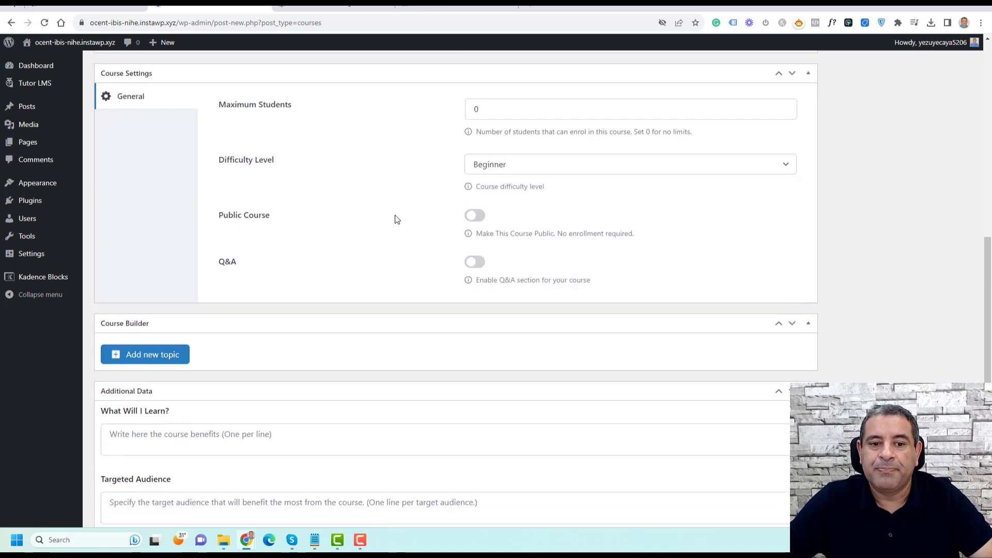
scroll(396, 218, "down", 2)
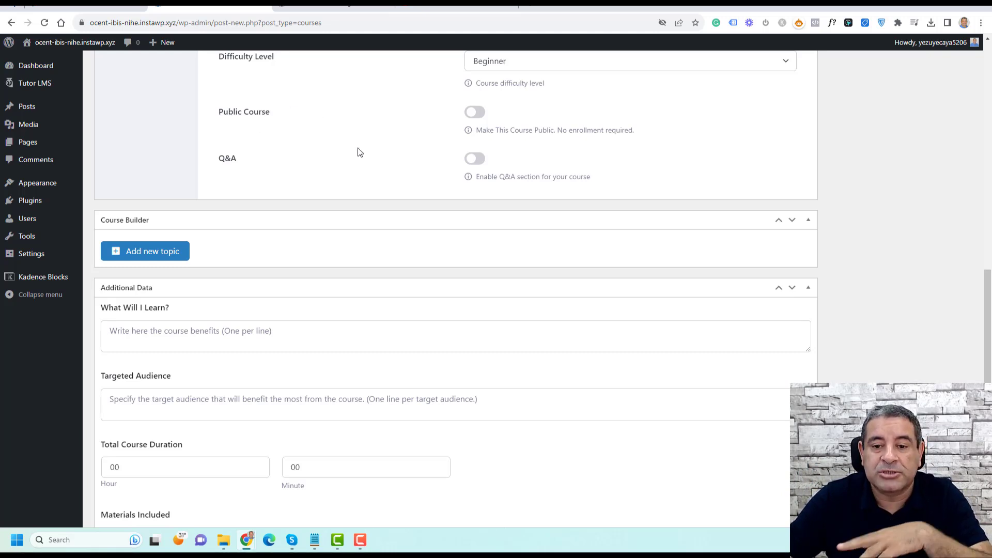
scroll(455, 258, "down", 3)
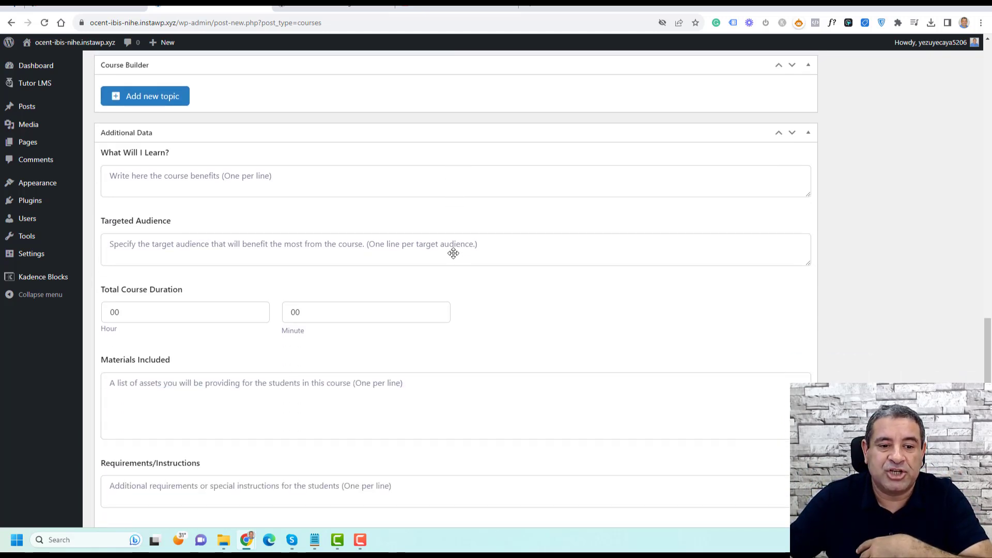
scroll(454, 257, "up", 1)
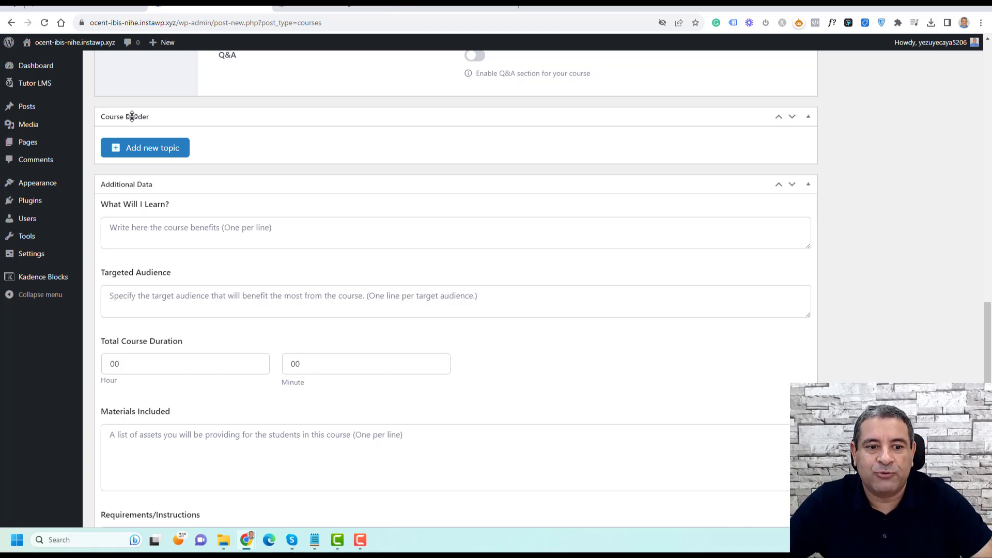
scroll(261, 216, "down", 1)
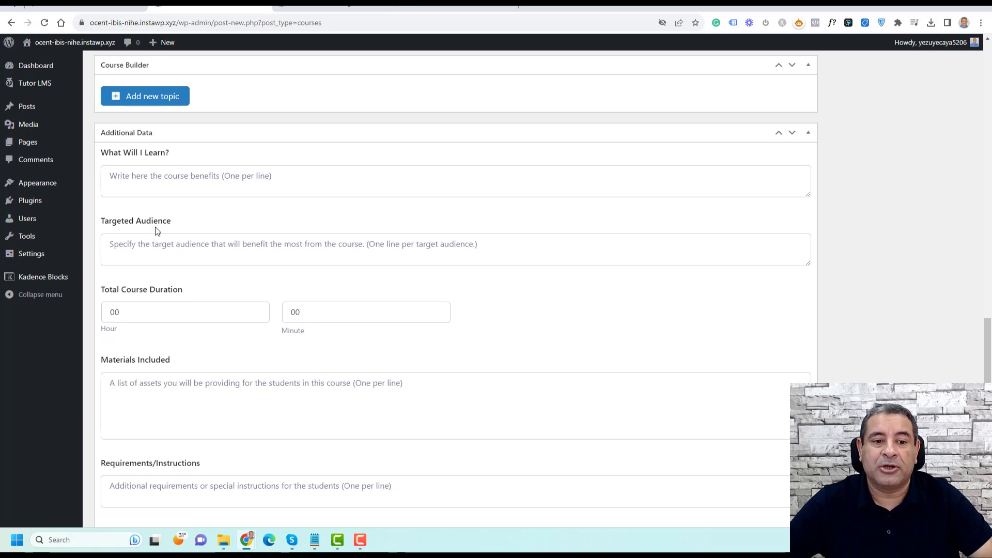
scroll(156, 227, "down", 2)
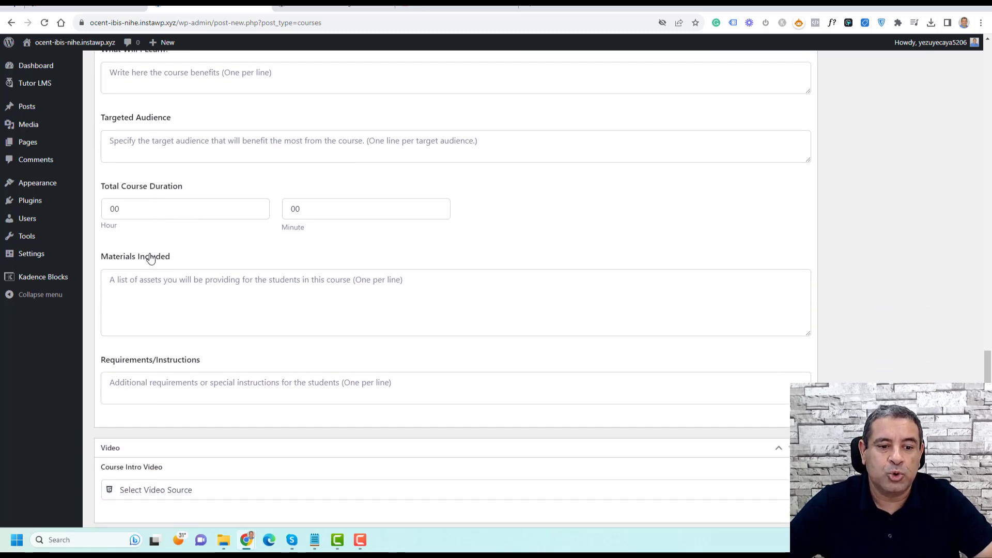
scroll(145, 349, "up", 2)
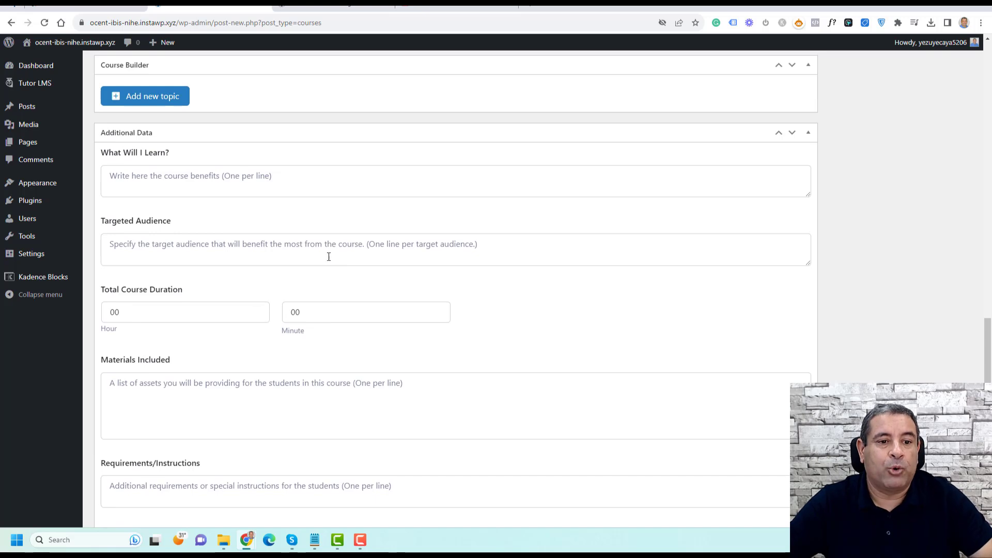
Paste the 'By enrolling in this course' line from the notes into What Will I Learn.
left_click(316, 543)
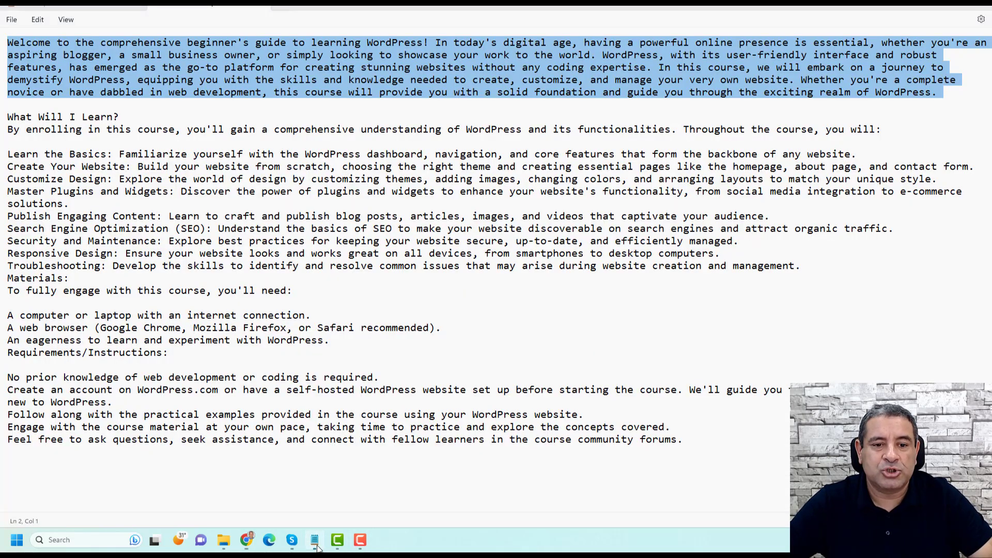
triple_click(101, 129)
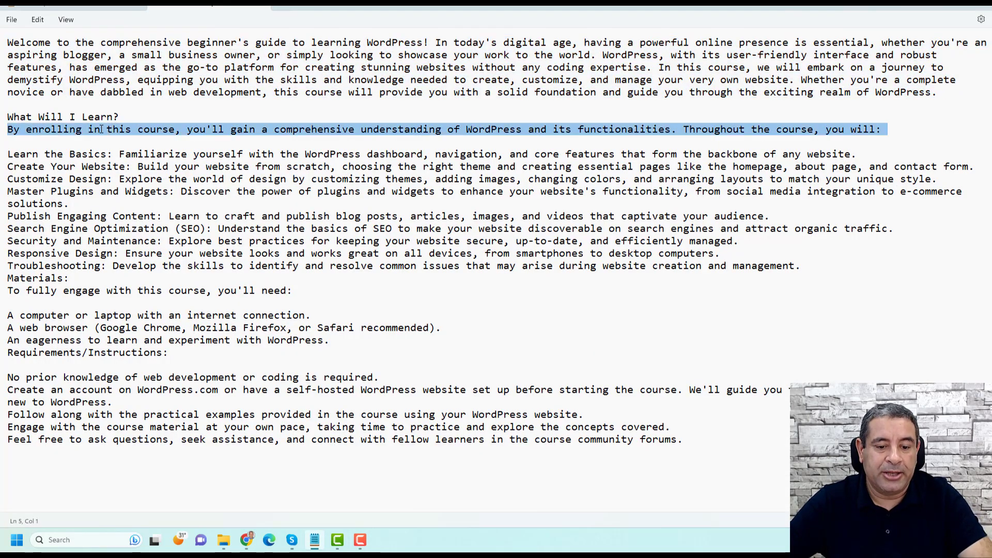
key("ctrl+c")
key("alt+Tab")
left_click(216, 183)
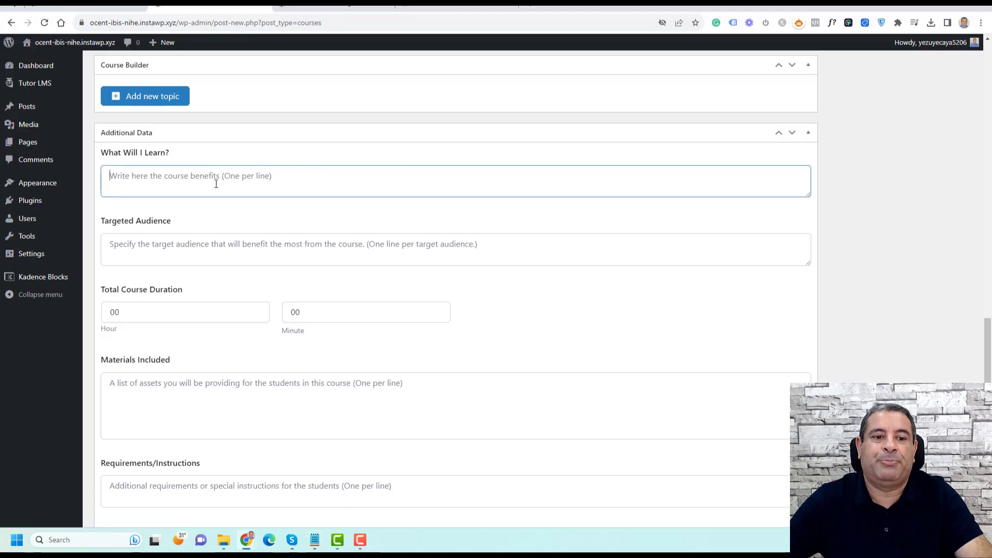
key("ctrl+v")
key("alt+Tab")
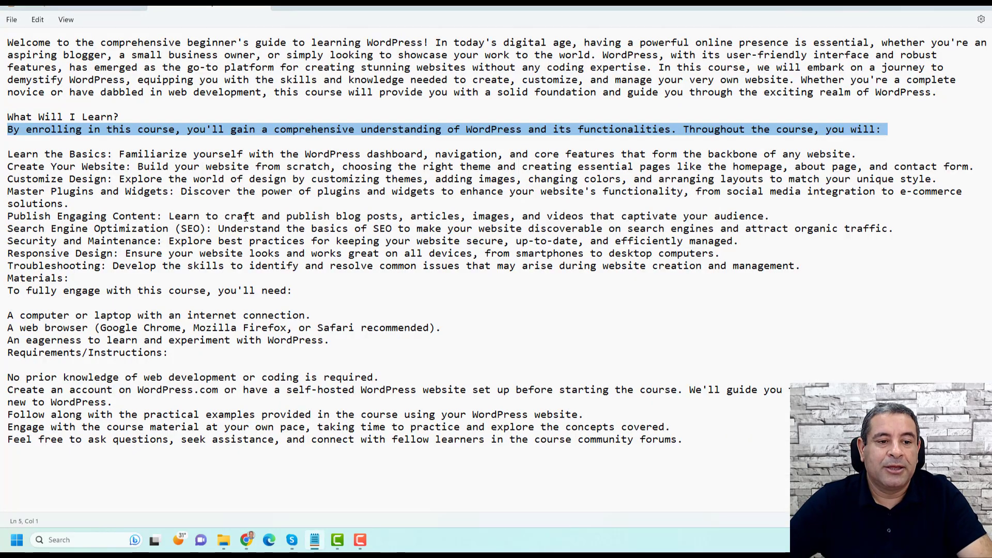
key("alt+Tab")
Set Targeted Audience to 'WP Beginners' and the course duration to 1 hour.
left_click(219, 257)
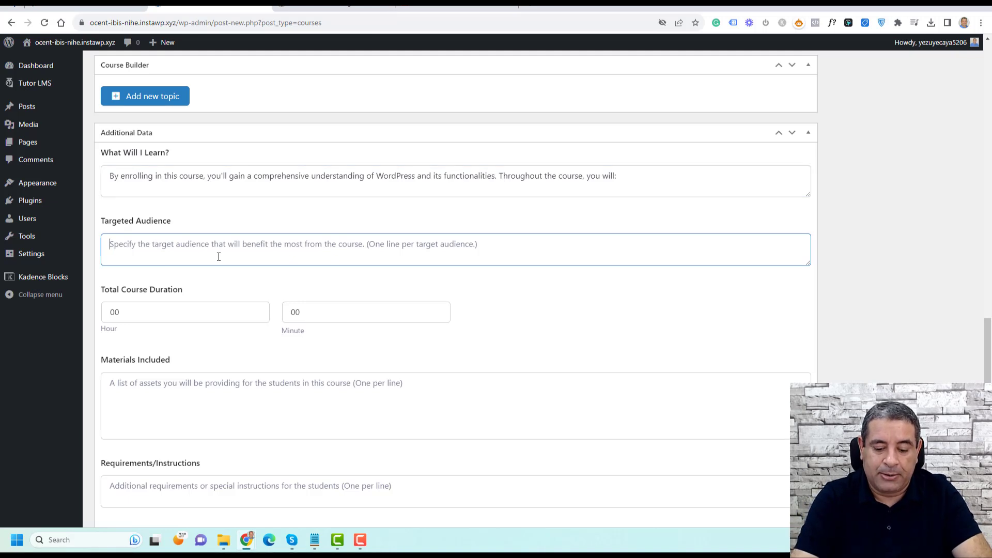
type("WP Beginners")
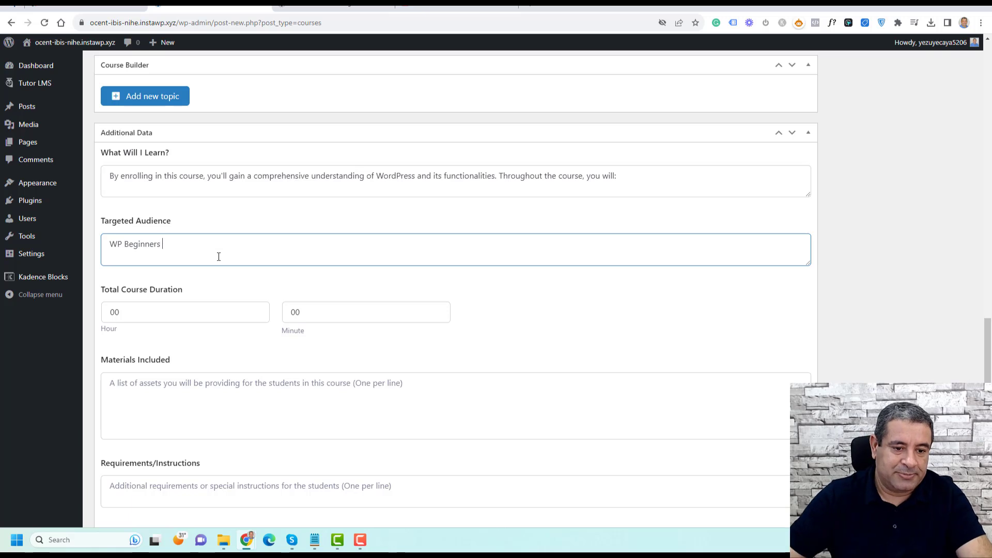
scroll(218, 257, "down", 2)
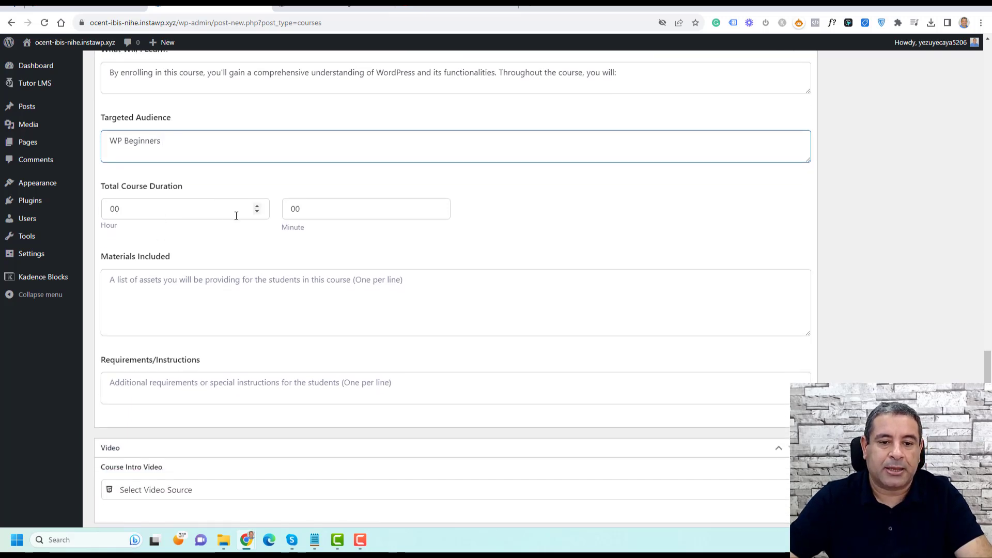
left_click(173, 210)
double_click(164, 218)
type("1")
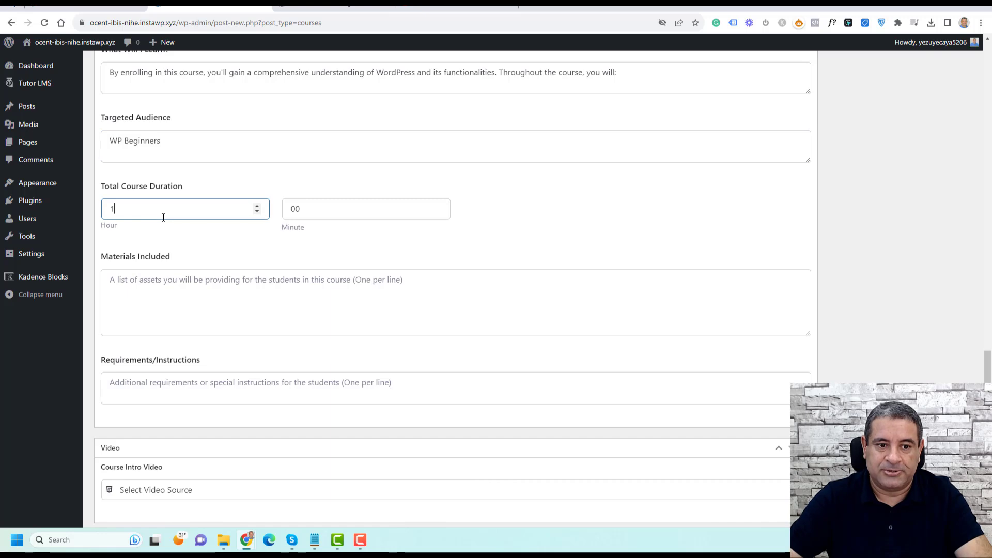
key("Tab")
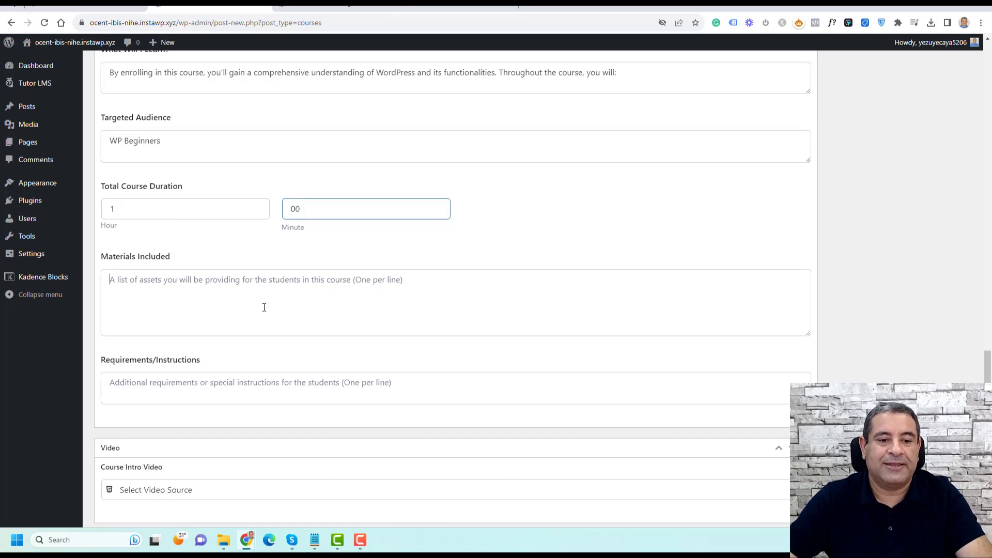
Enter '- Videos' and '- PDFs' in Materials Included.
left_click(264, 307)
key("alt+Tab")
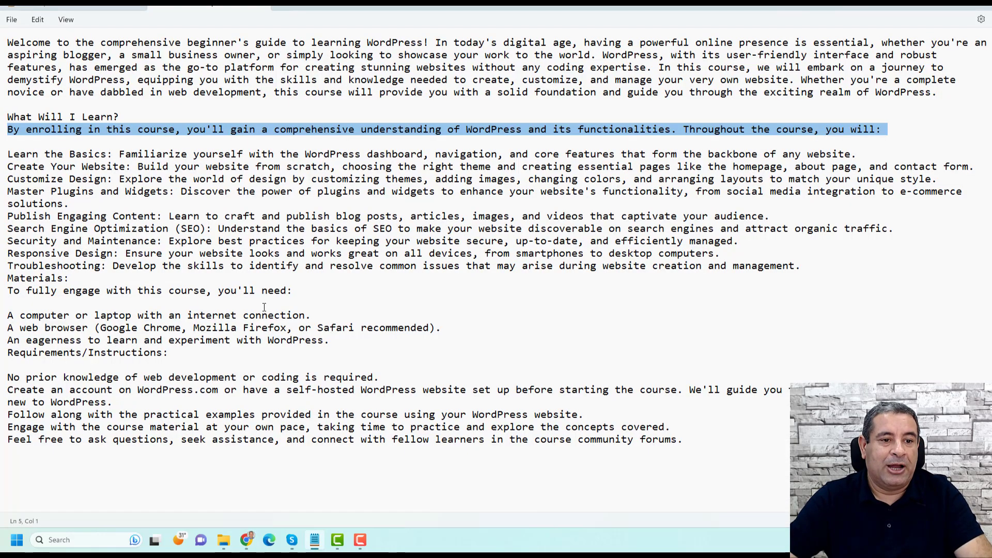
key("alt+Tab")
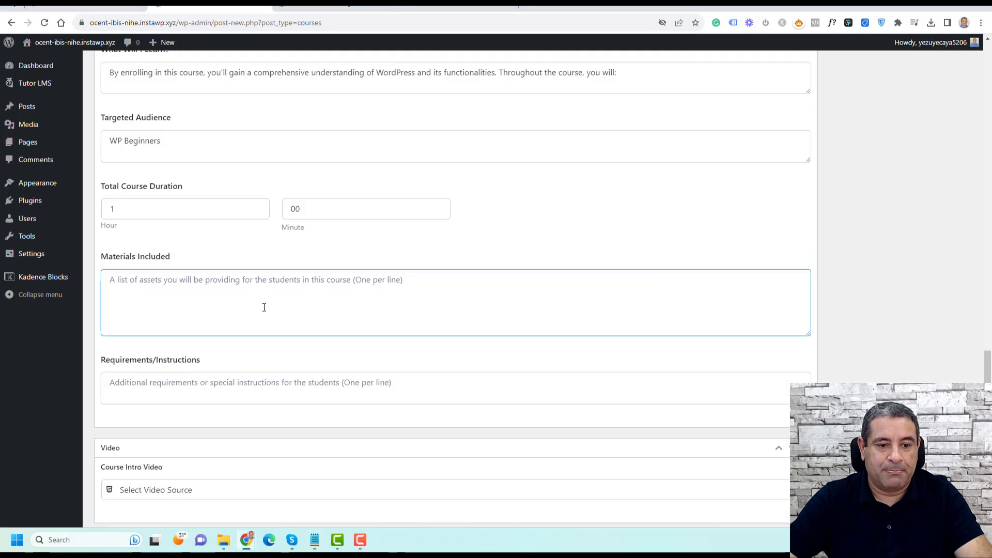
type("- Vide")
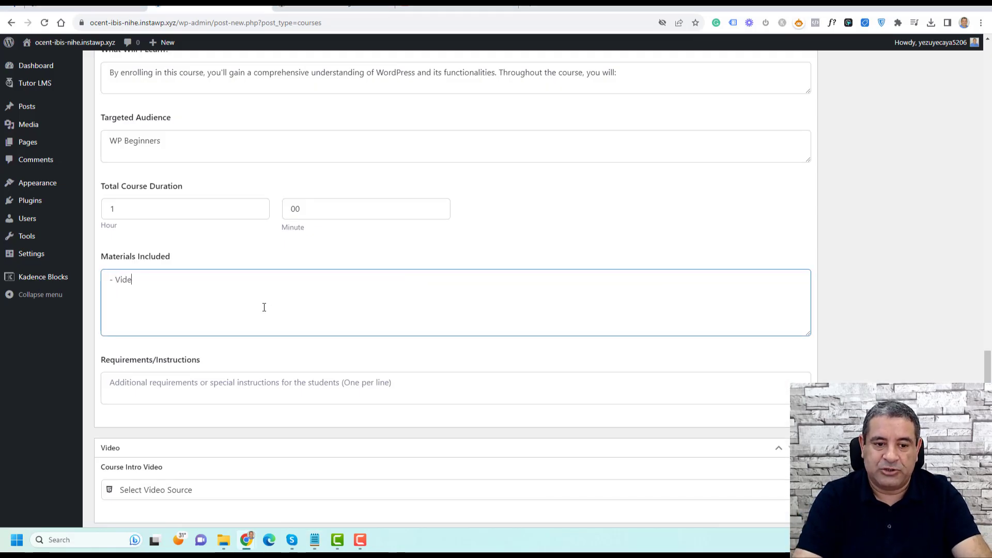
type("os ")
type(" - ")
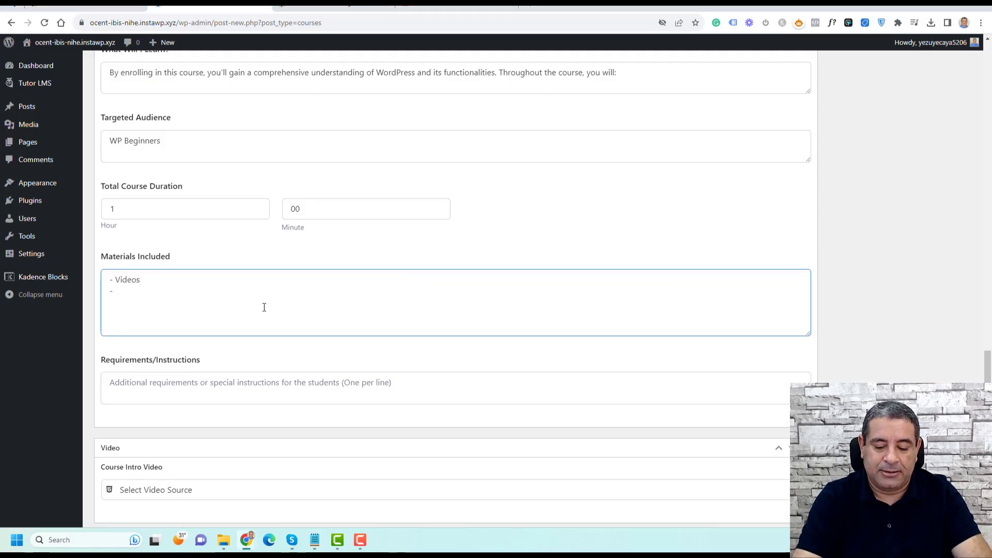
type("PDF")
key("BackSpace")
key("BackSpace")
type("D")
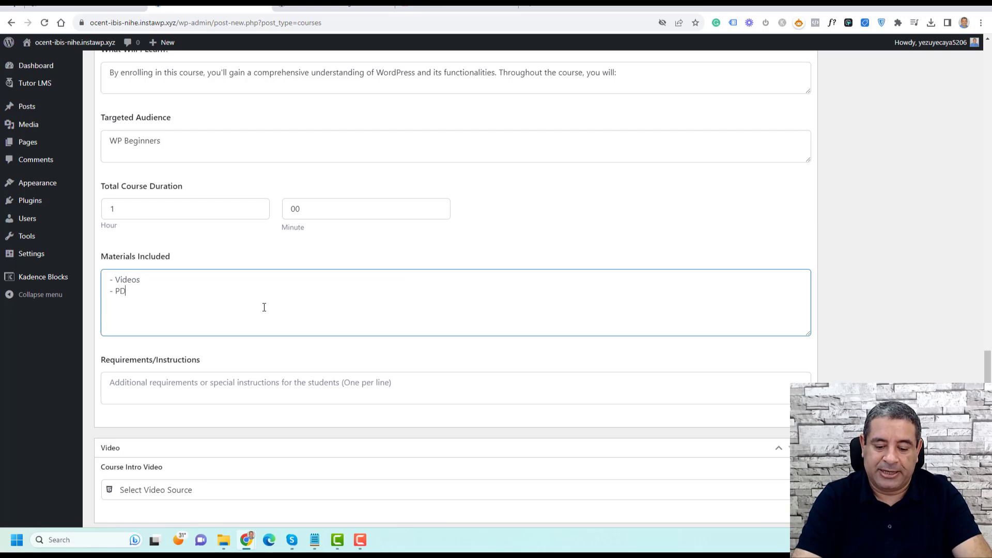
type("Fs")
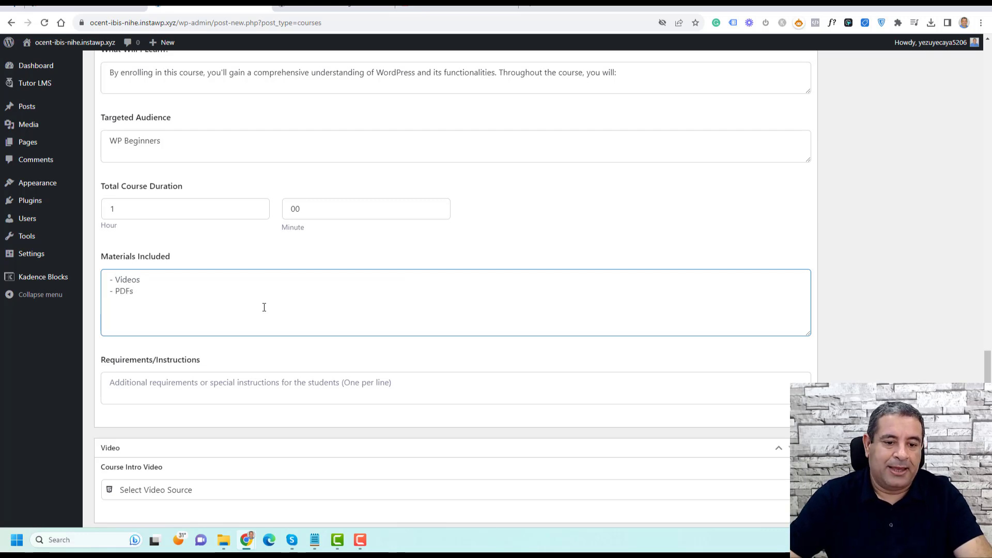
Paste the notes from 'Learn the Basics' through 'Materials:' into Requirements/Instructions.
scroll(264, 307, "down", 1)
key("alt+Tab")
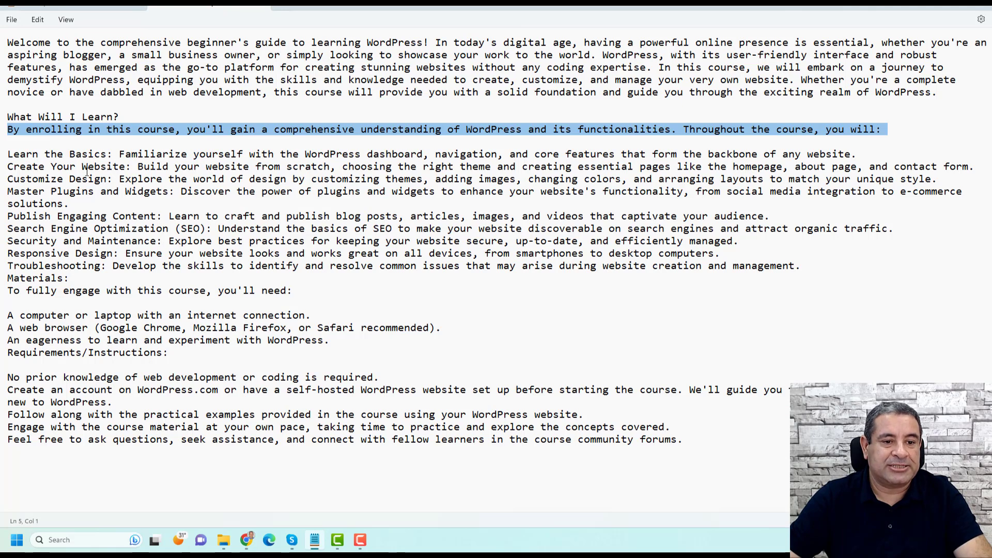
left_click(96, 154)
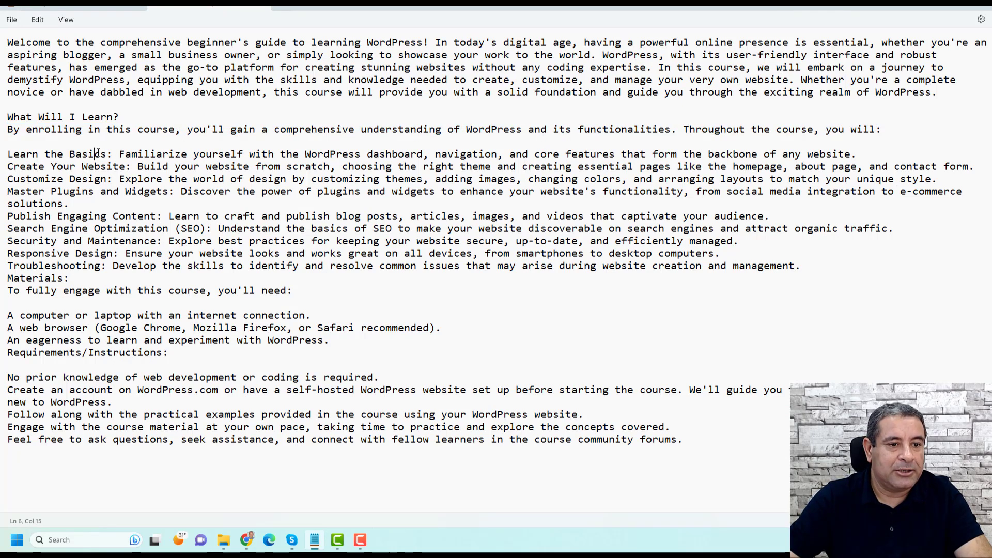
triple_click(96, 154)
left_click(135, 280, "shift")
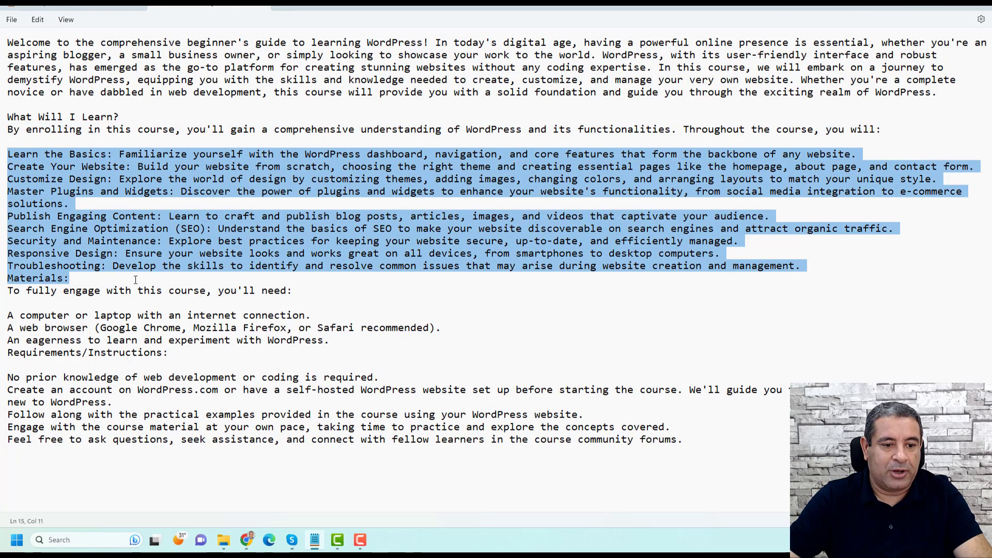
key("alt+Tab")
left_click(135, 279)
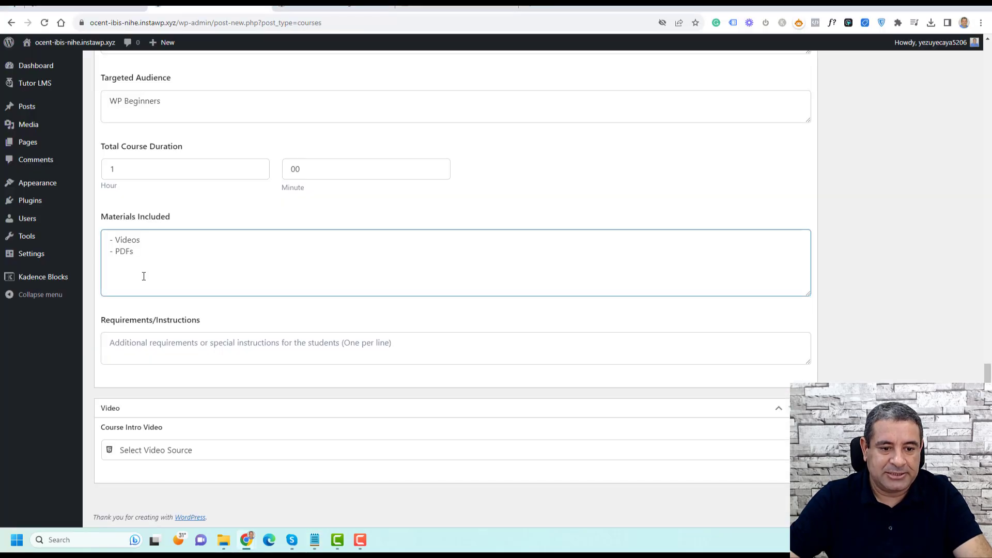
left_click(204, 353)
key("ctrl+v")
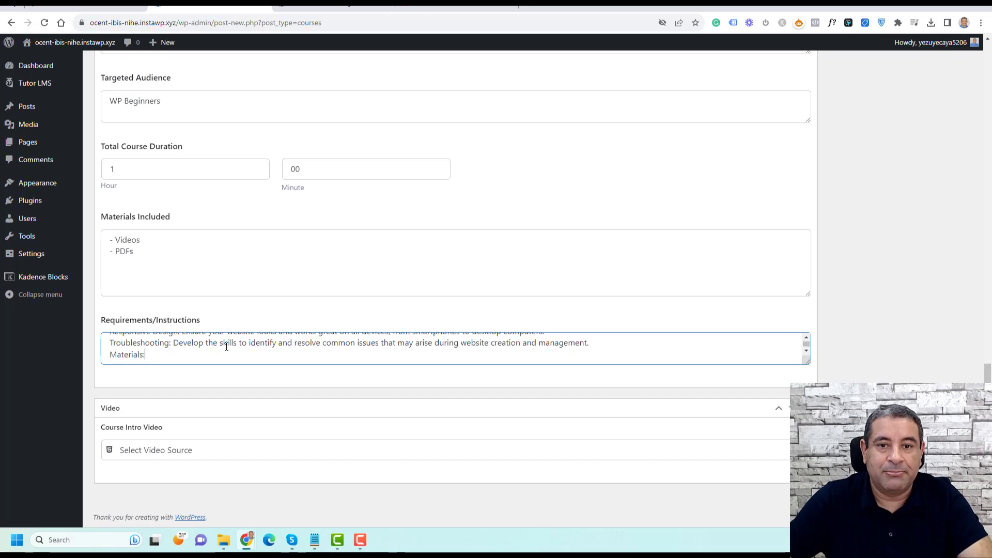
scroll(227, 346, "up", 3)
scroll(489, 265, "up", 7)
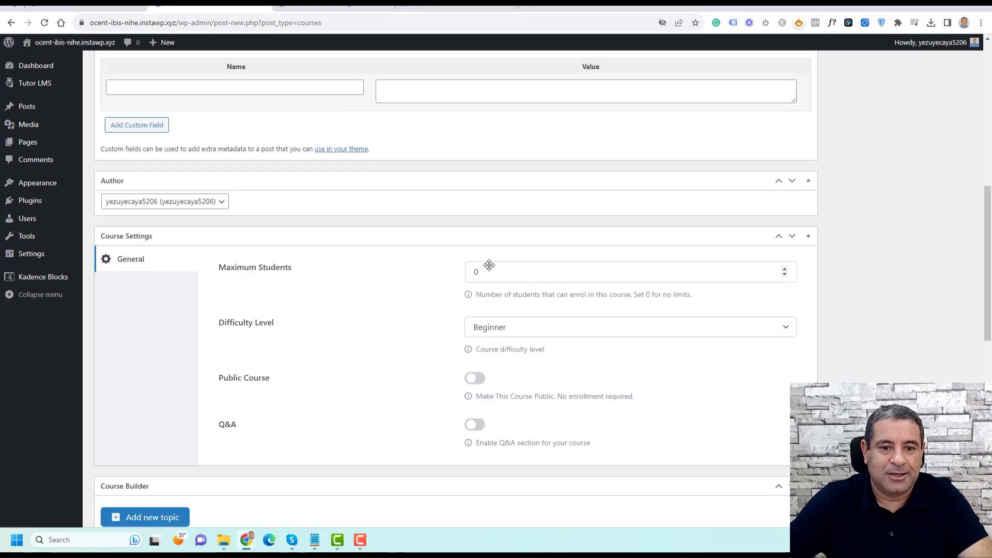
Add the topic 'Module A: Foundation' to the course builder.
scroll(490, 271, "down", 1)
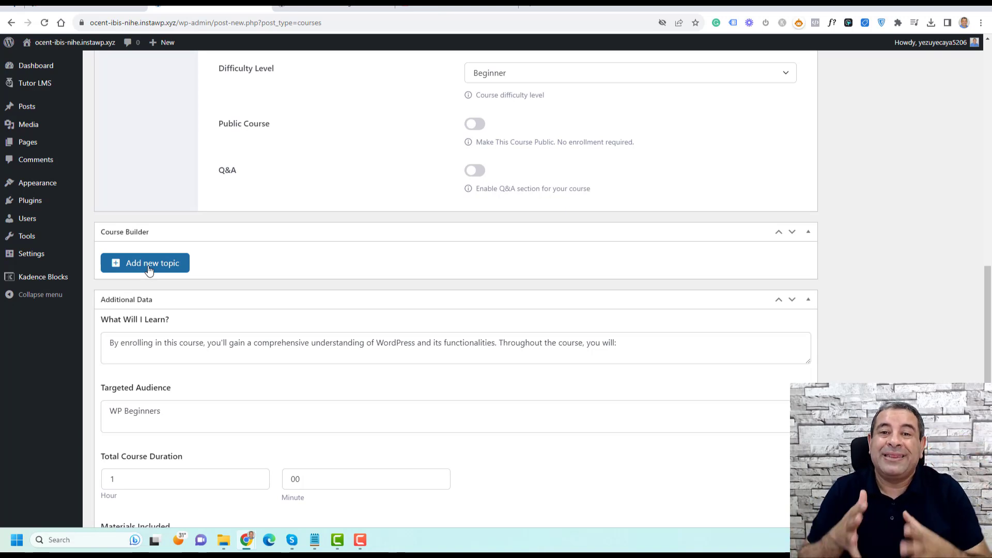
left_click(149, 265)
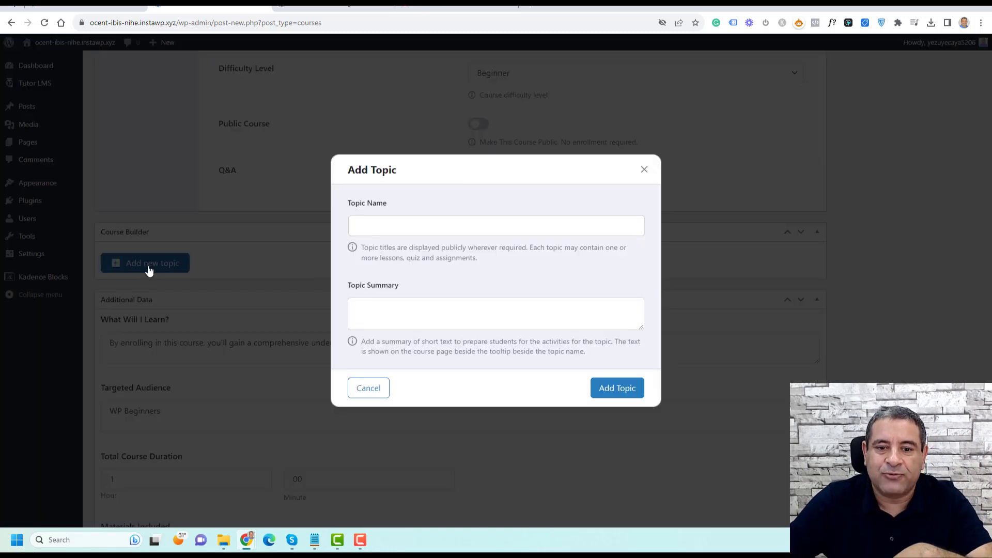
left_click(435, 223)
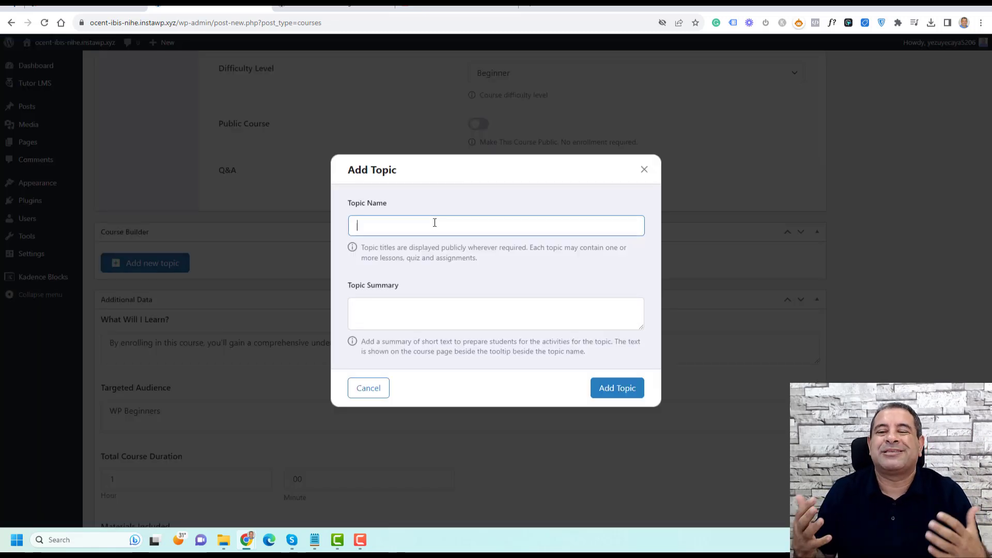
type("Module")
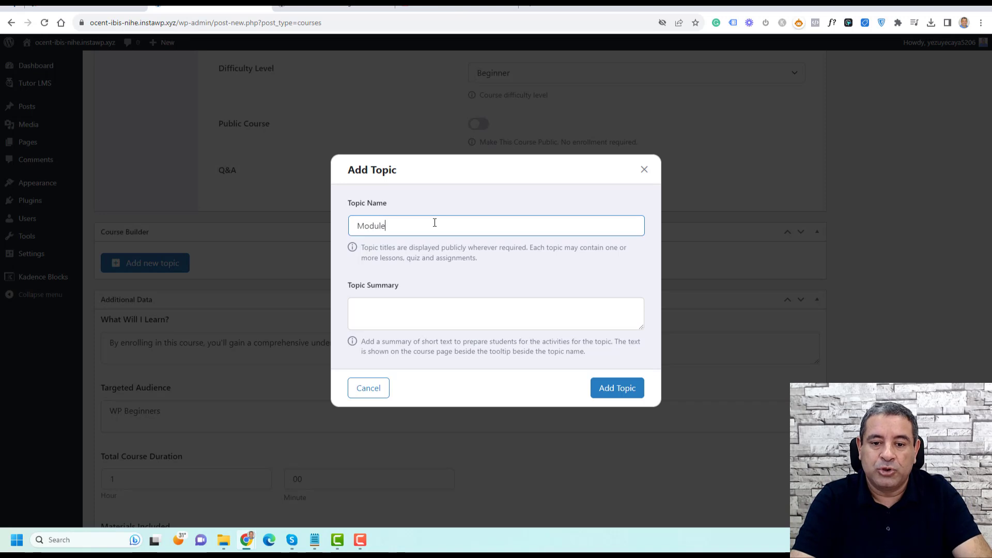
type(" A: ")
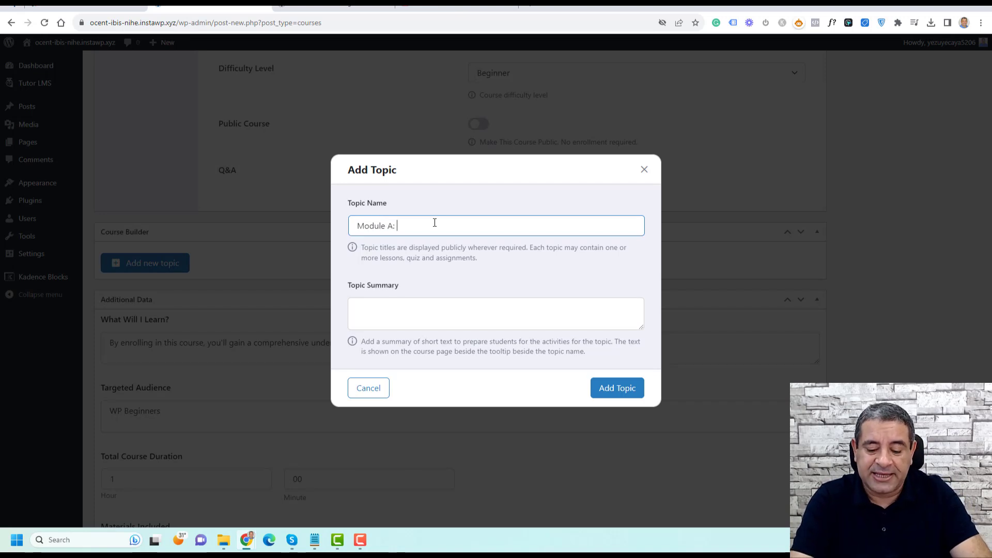
type("FOUND")
key("BackSpace")
key("BackSpace")
key("BackSpace")
key("BackSpace")
key("BackSpace")
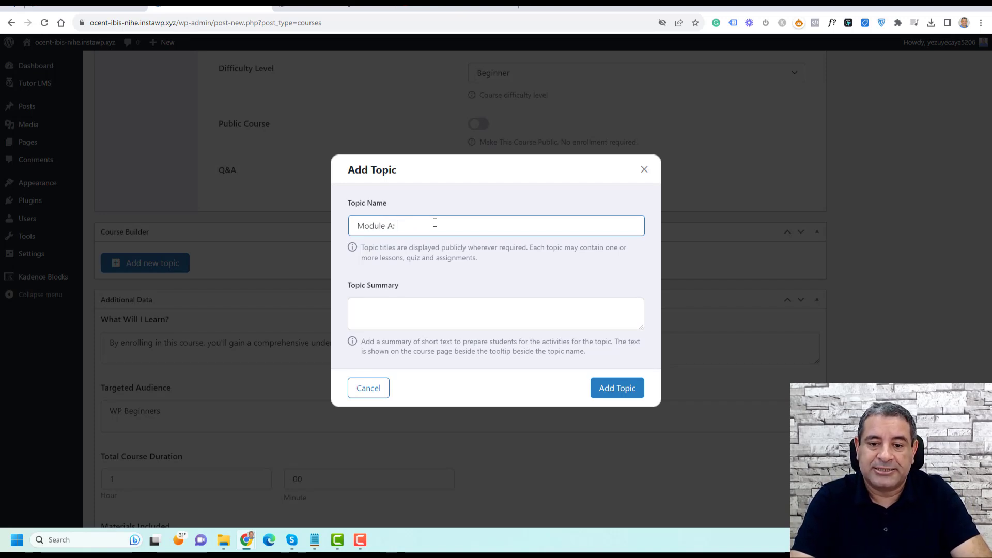
type("Foundation")
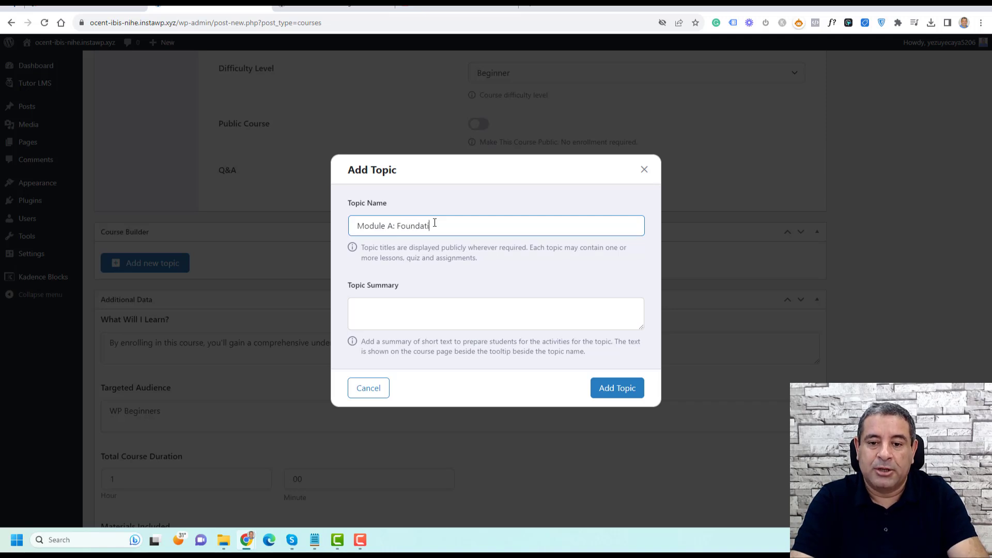
left_click(631, 391)
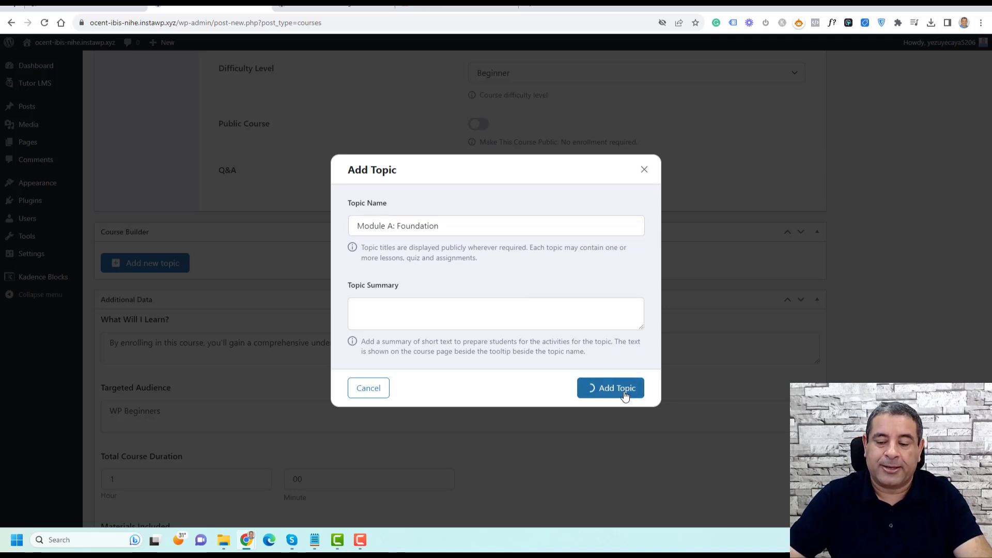
Add a second topic named 'Module B: Starting Out'.
scroll(370, 271, "down", 2)
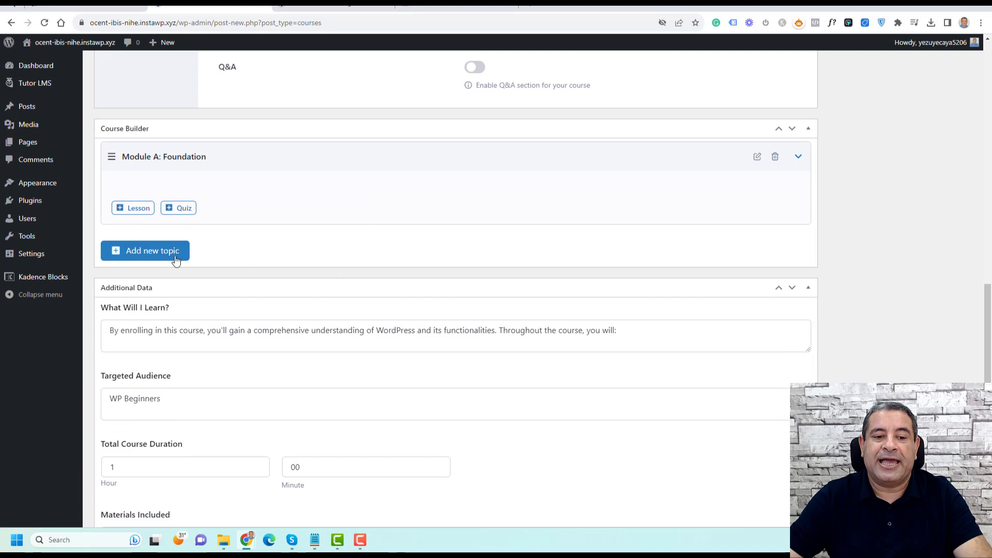
left_click(170, 251)
left_click(439, 224)
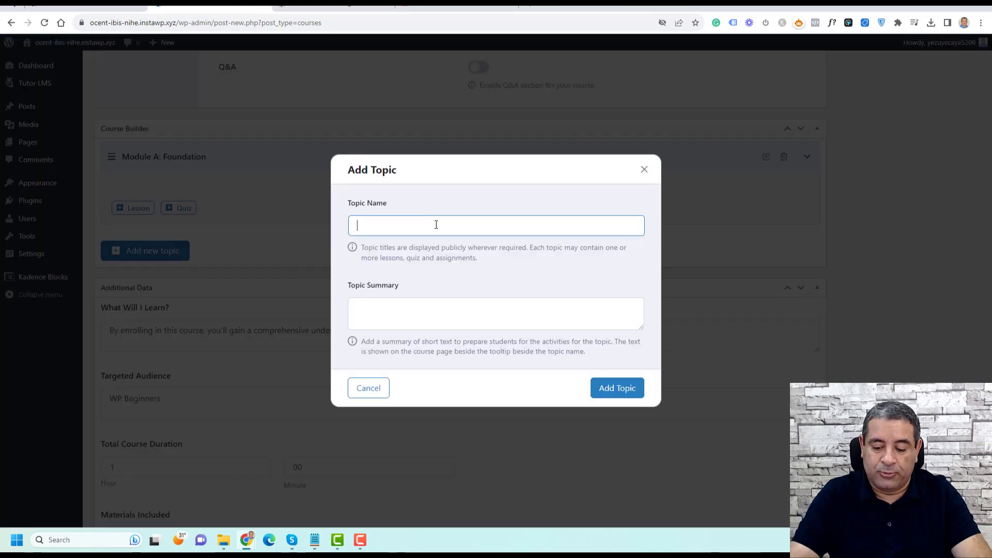
type("Module B")
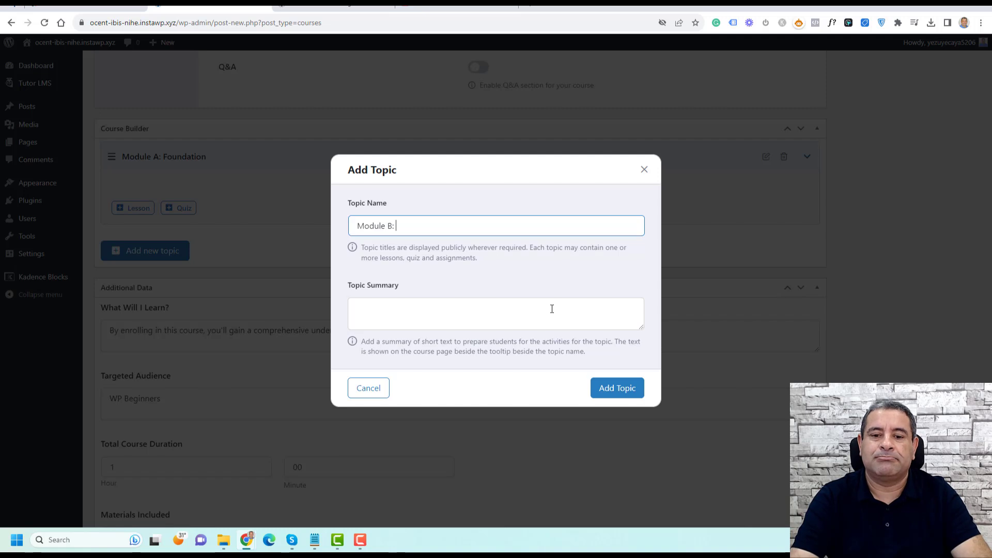
type(":")
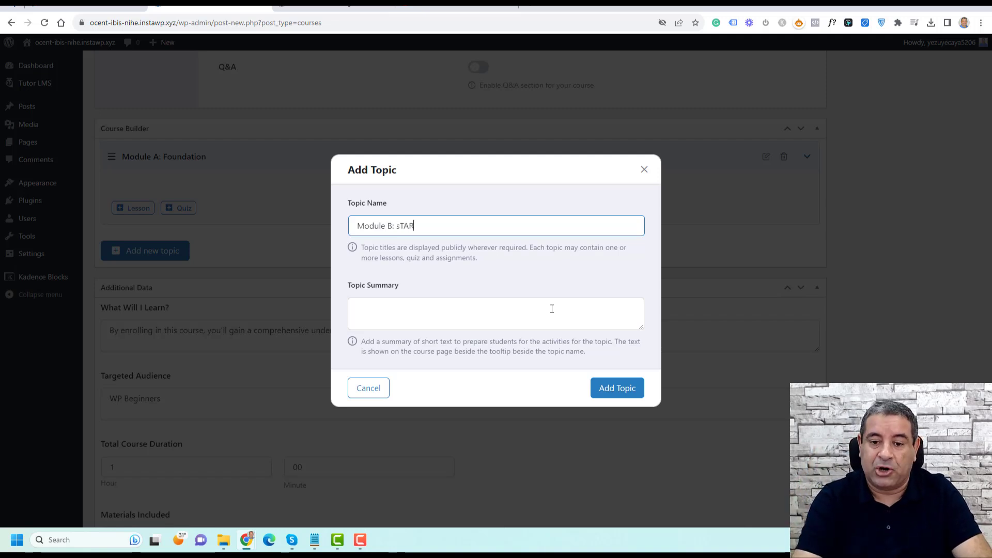
key("BackSpace")
key("BackSpace")
key("BackSpace")
key("BackSpace")
type("t")
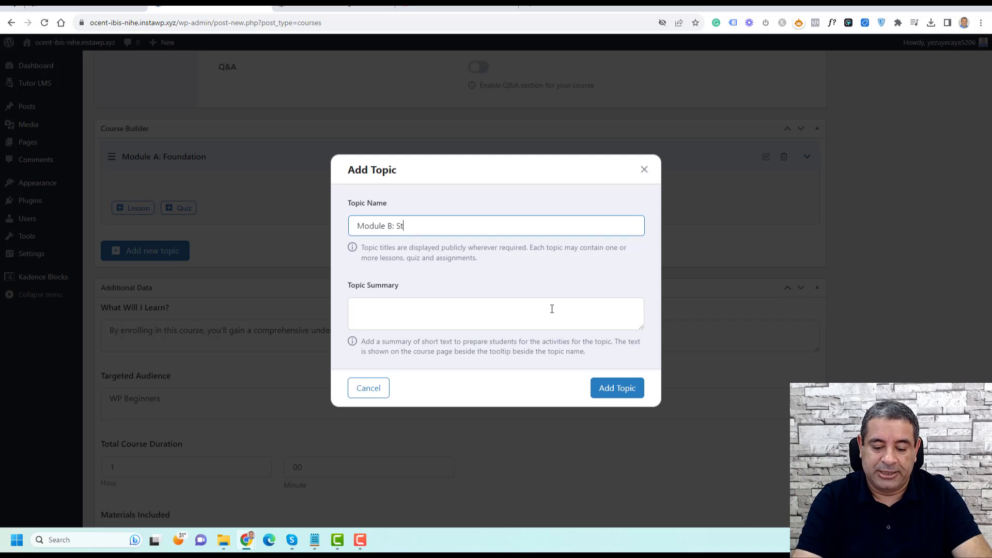
type("aruing ")
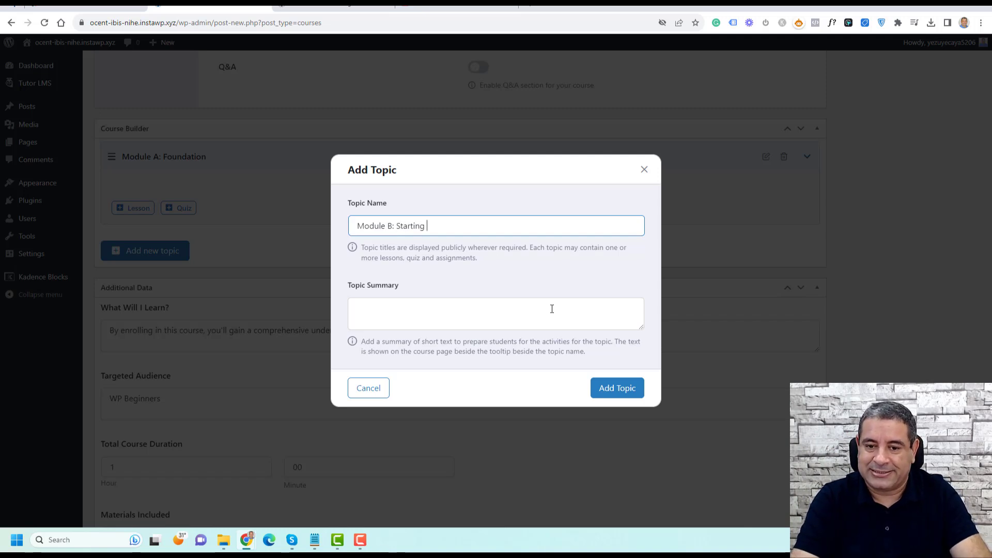
type("OU")
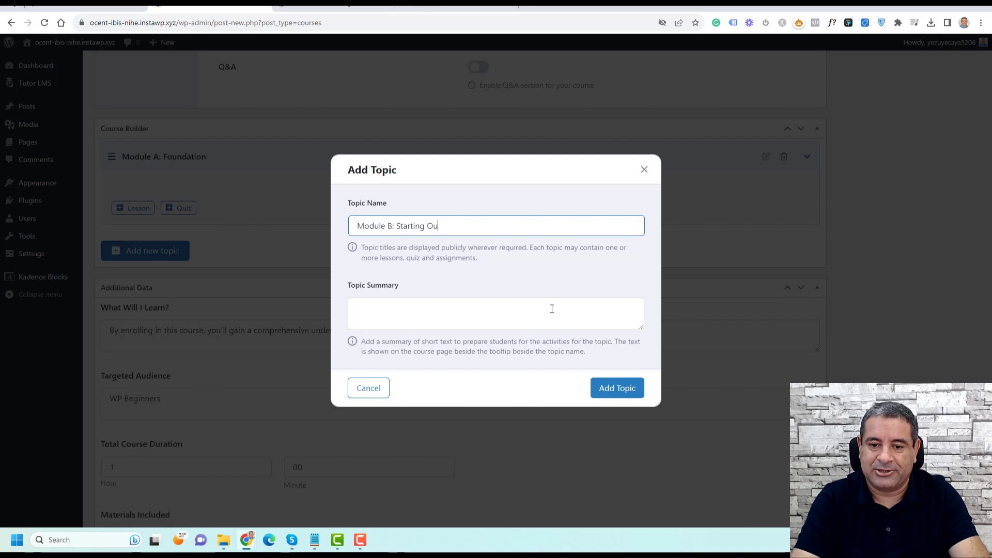
left_click(615, 391)
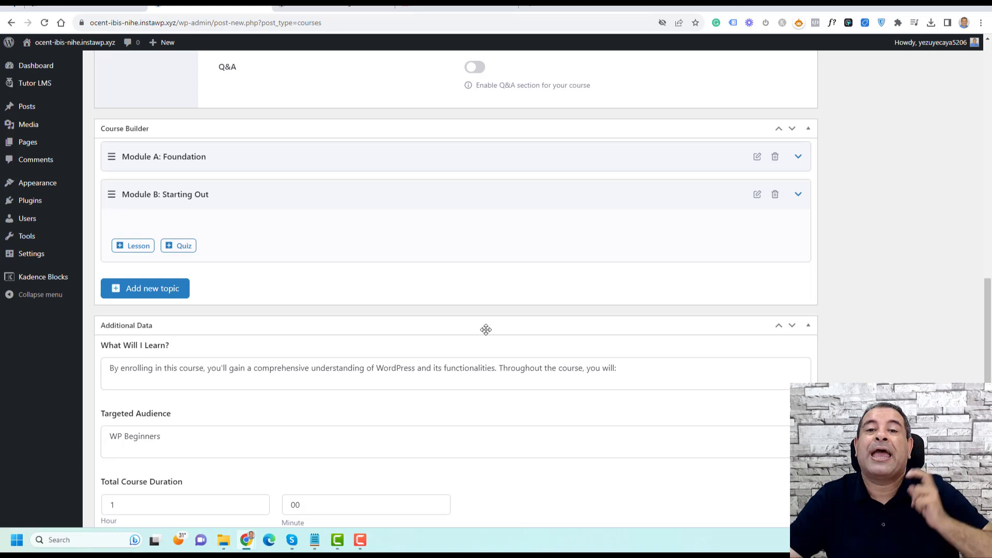
Add a lesson named 'Lesson A' under Module A: Foundation.
left_click(798, 157)
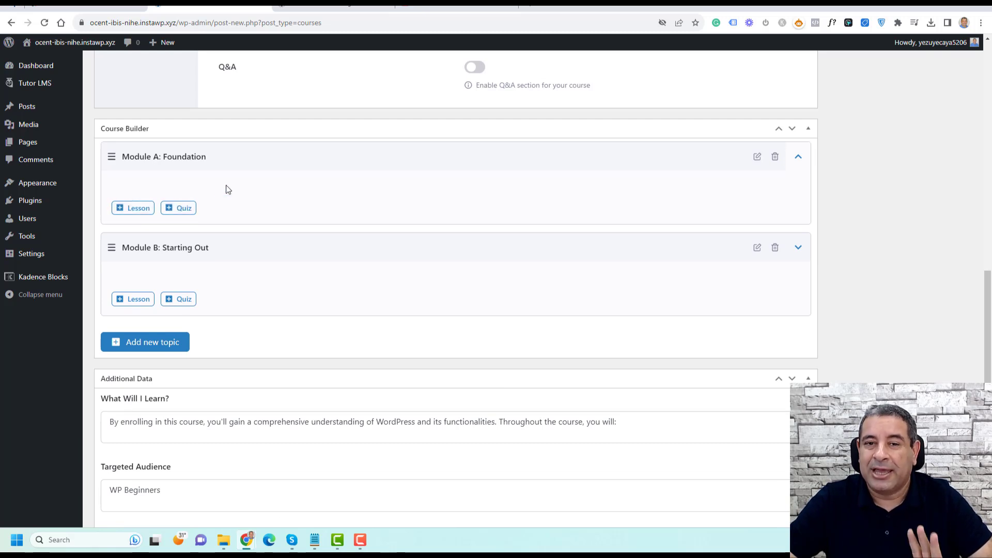
left_click(133, 207)
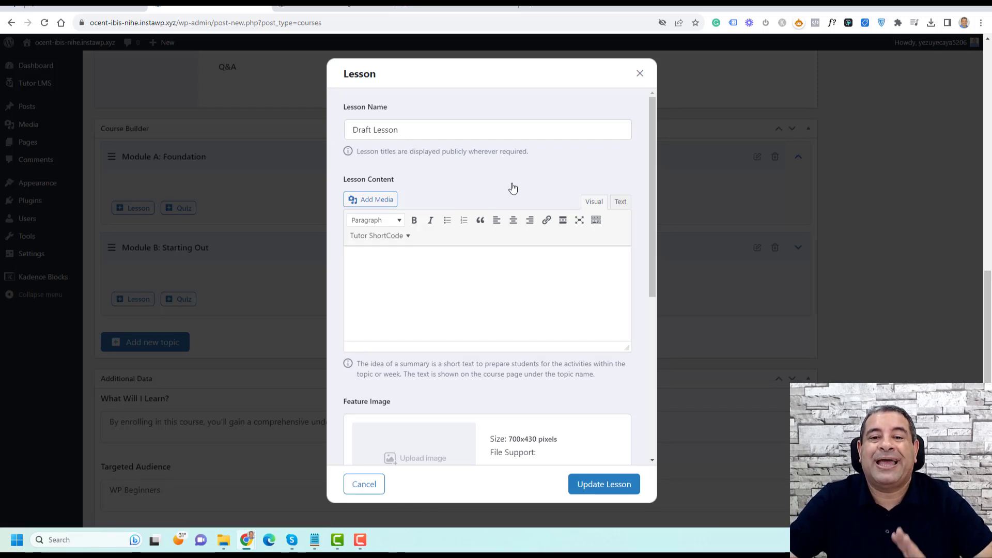
left_click(437, 129)
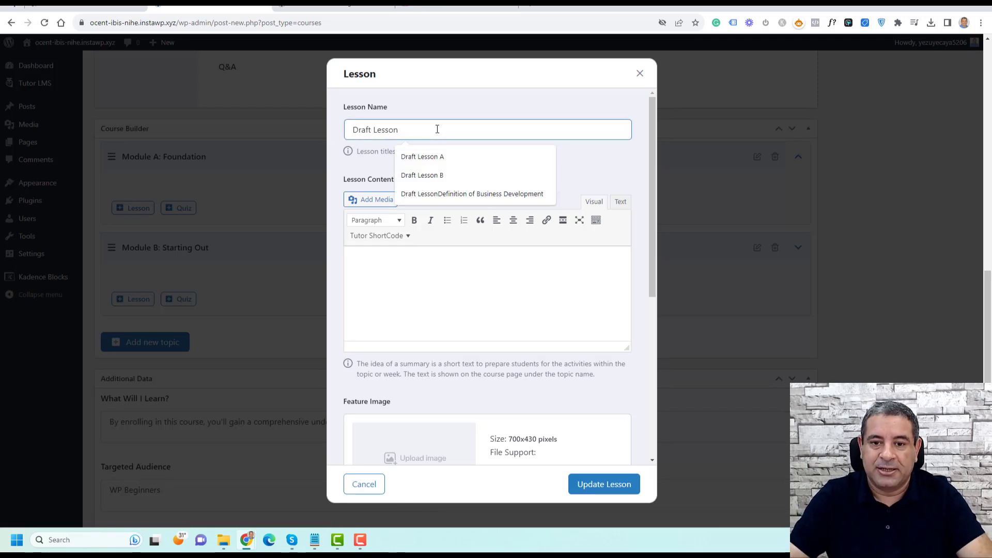
left_click(469, 160)
key("ctrl+Left")
key("ctrl+Left")
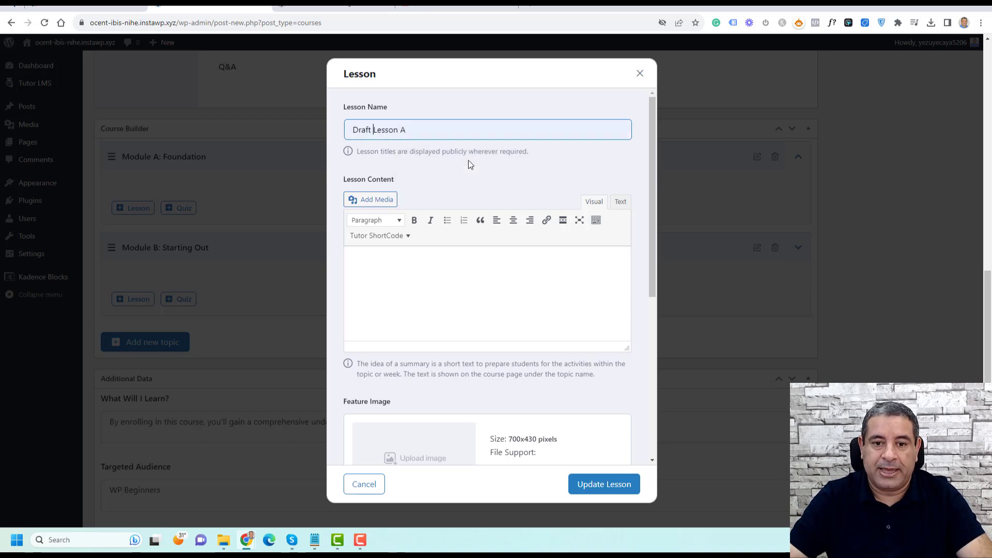
key("shift+Home")
key("BackSpace")
Paste the intro paragraph from the notes as Lesson A's content.
left_click(470, 274)
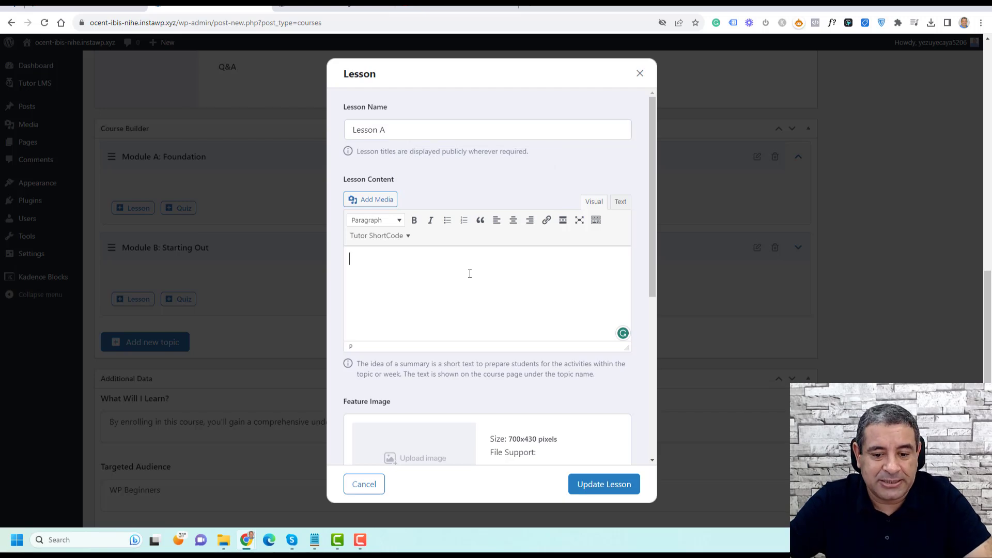
scroll(470, 274, "down", 3)
scroll(470, 274, "up", 3)
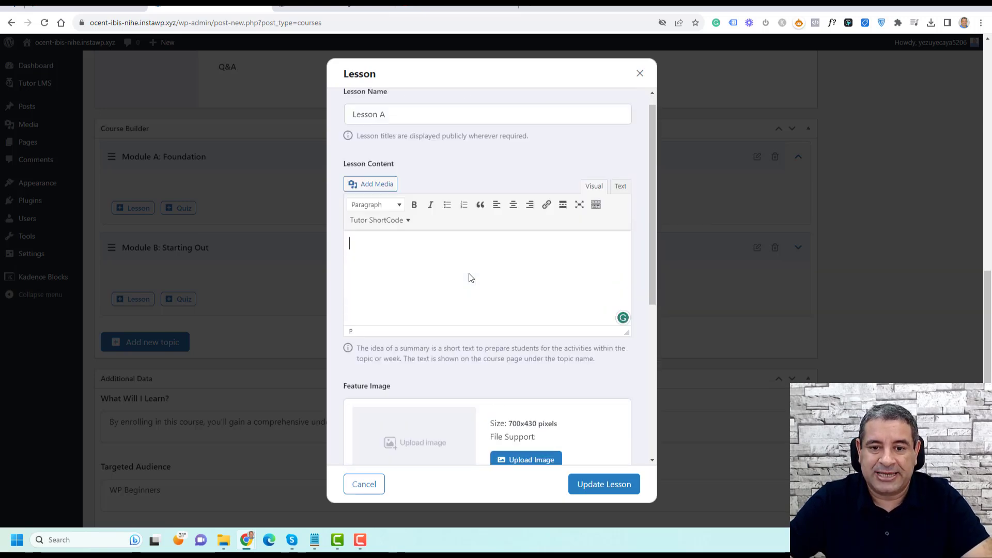
left_click(315, 540)
triple_click(199, 76)
key("ctrl+c")
key("alt+Tab")
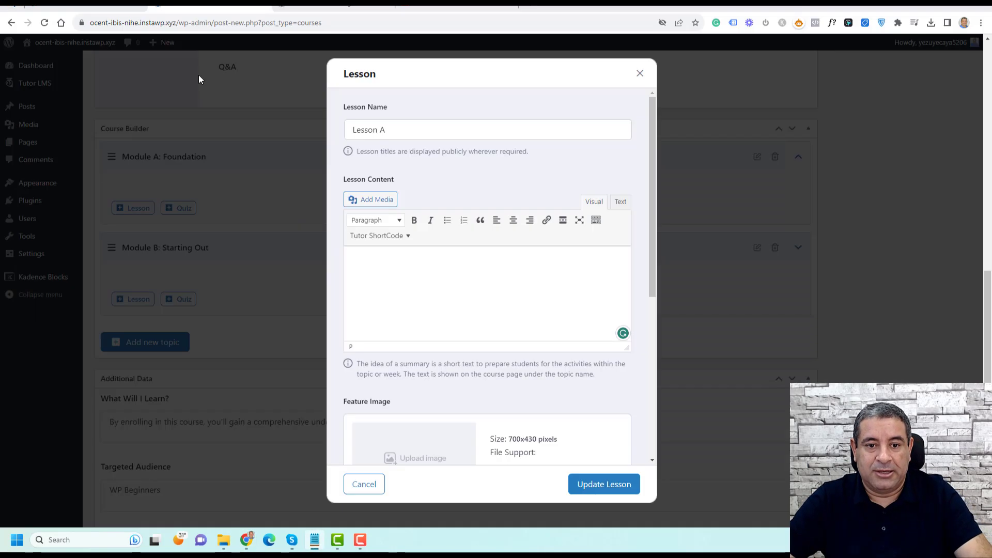
left_click(425, 272)
key("ctrl+v")
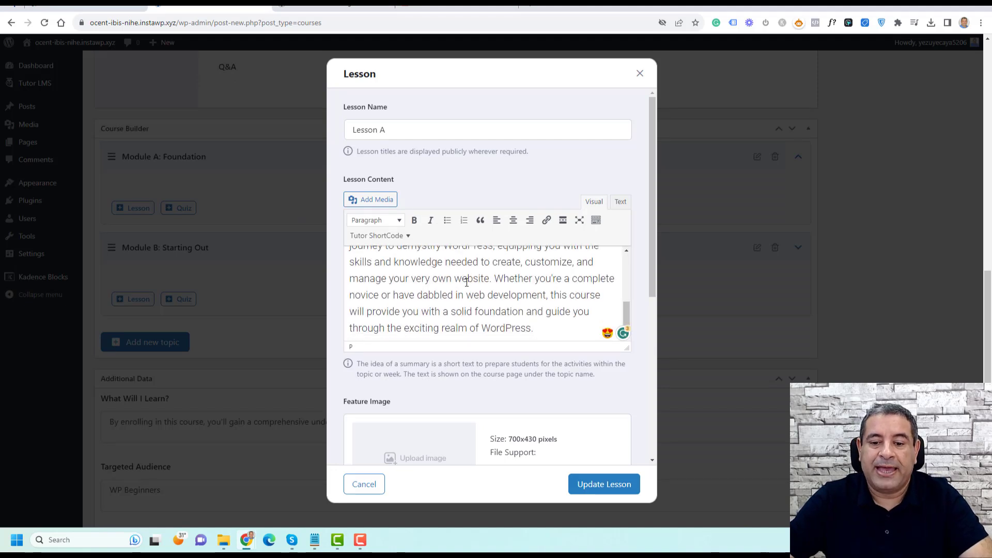
Keep YouTube as Lesson A's video source.
scroll(465, 274, "down", 4)
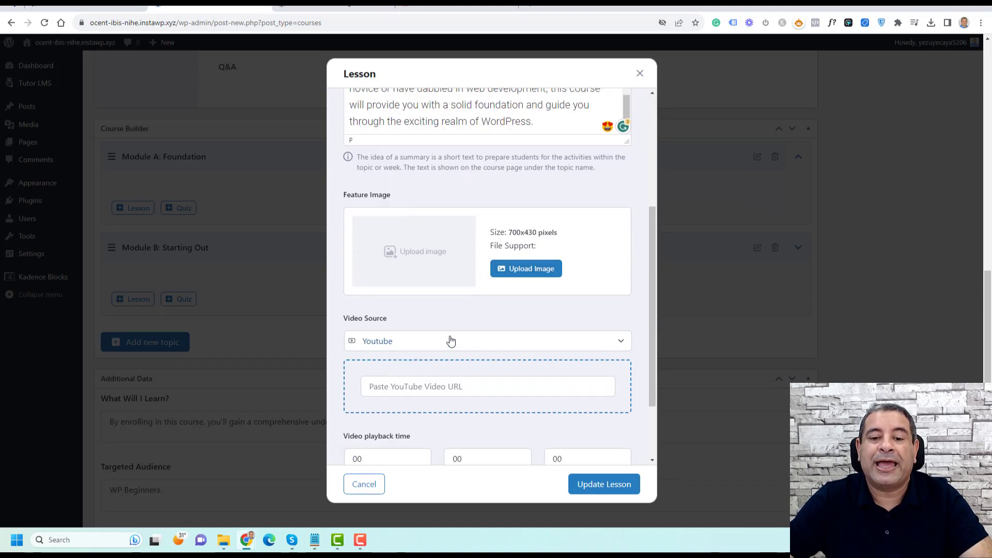
scroll(450, 339, "down", 2)
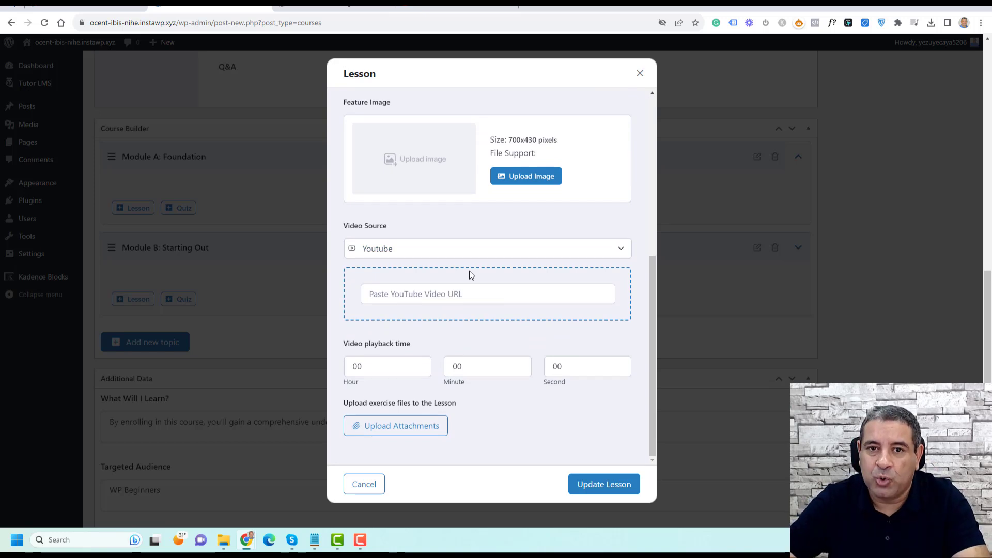
left_click(481, 254)
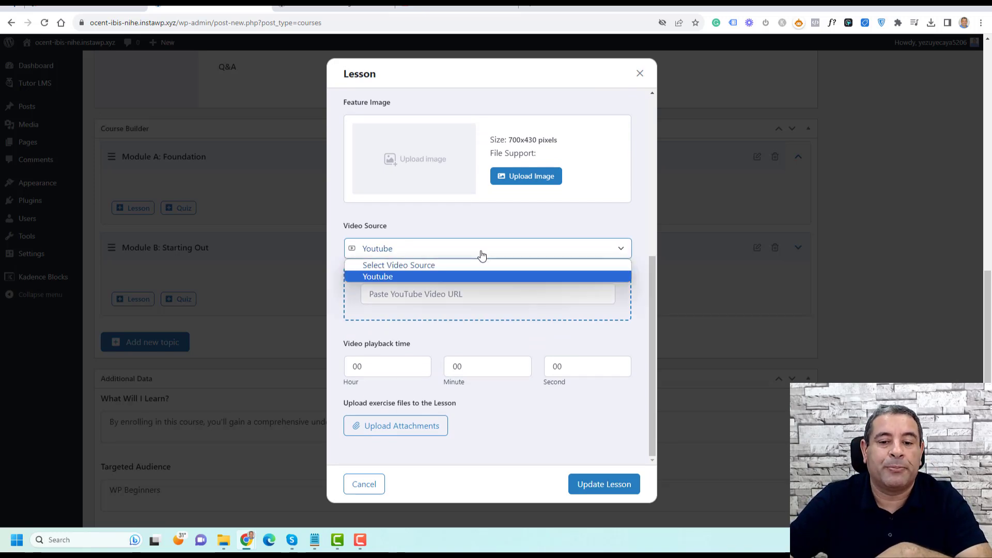
left_click(481, 254)
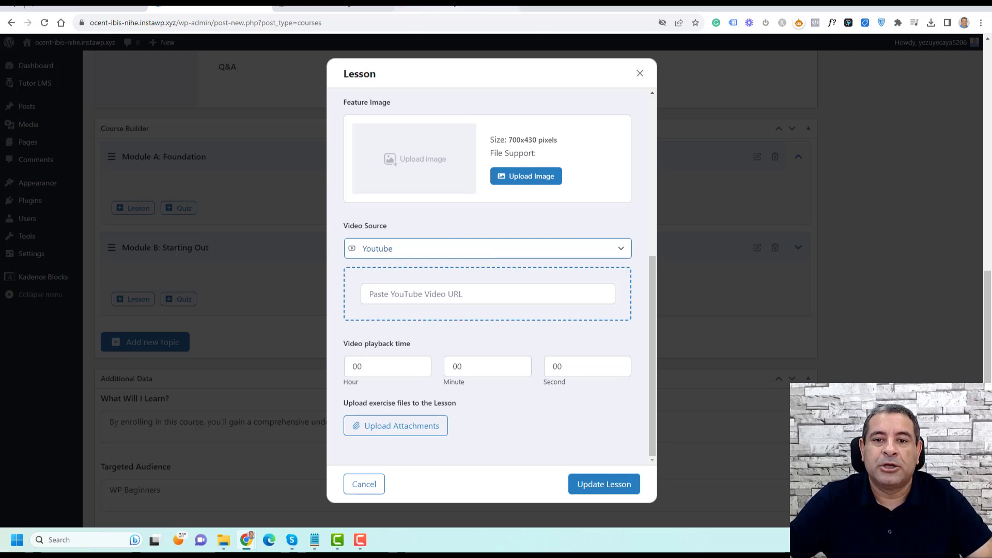
left_click(455, 8)
Paste the 'How to Choose a WordPress Theme' YouTube link into Lesson A's video field and save.
left_click(450, 31)
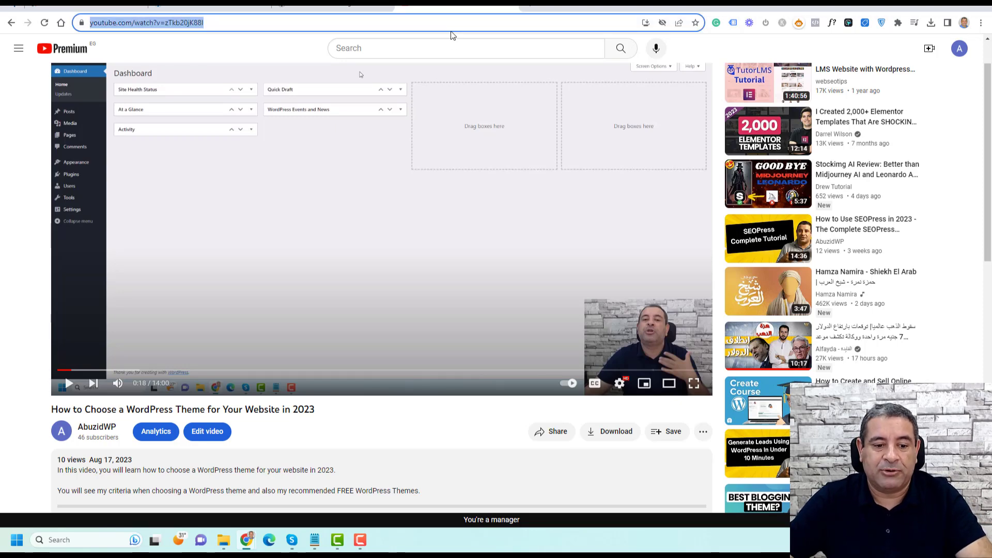
left_click(331, 7)
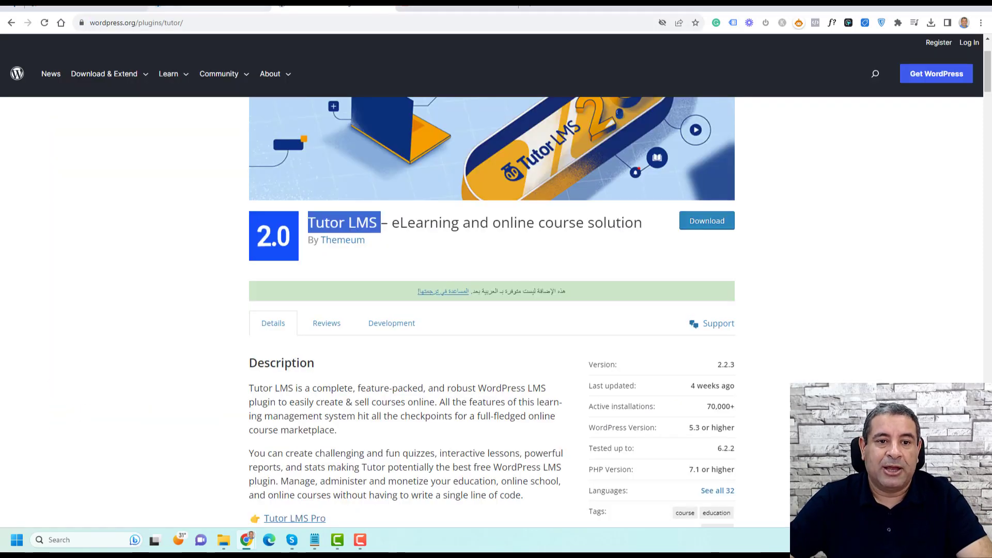
left_click(206, 8)
left_click(427, 292)
key("ctrl+v")
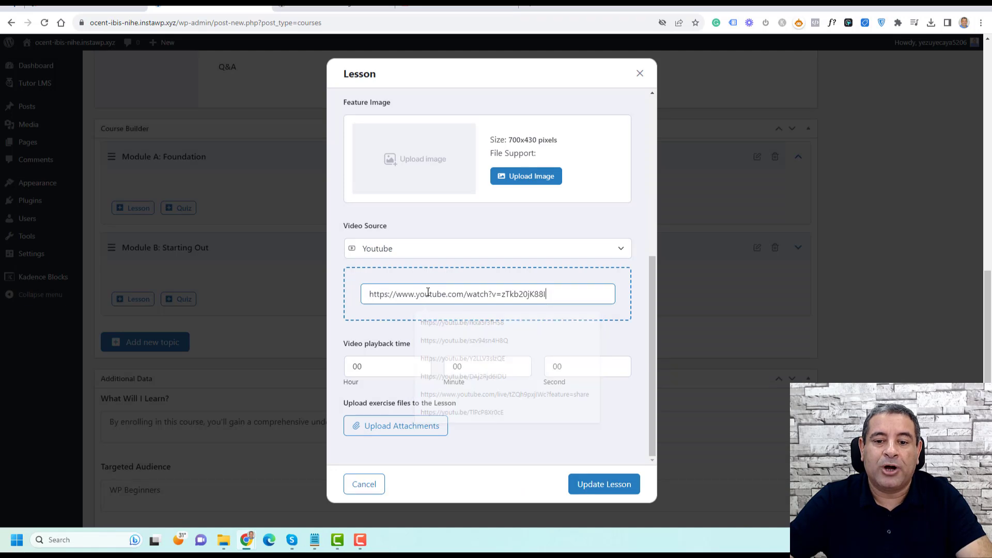
scroll(475, 355, "down", 2)
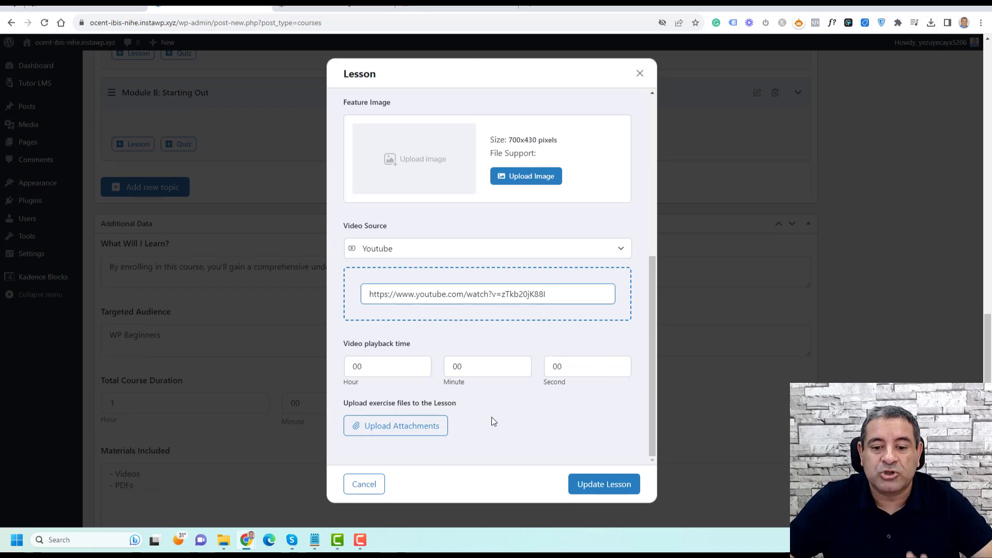
left_click(589, 495)
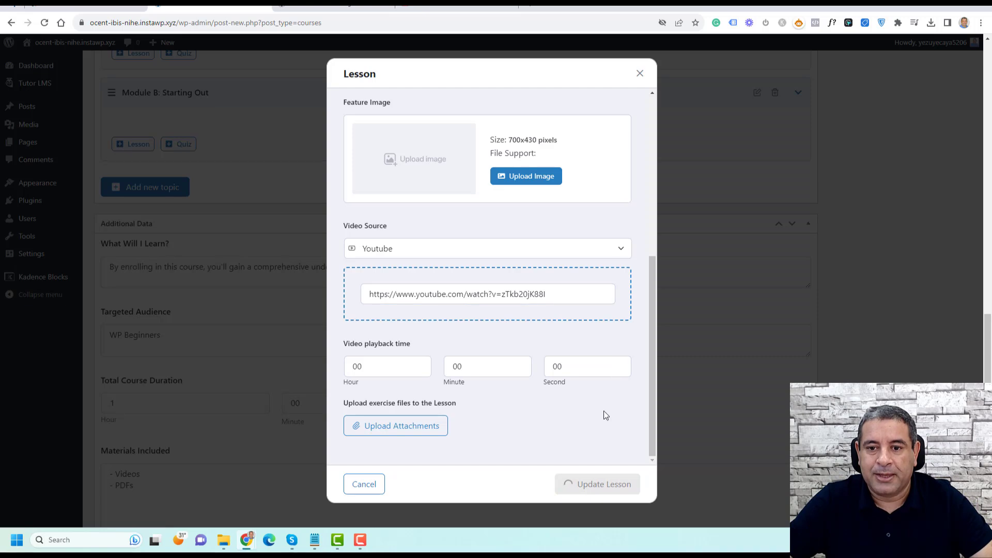
scroll(604, 411, "up", 19)
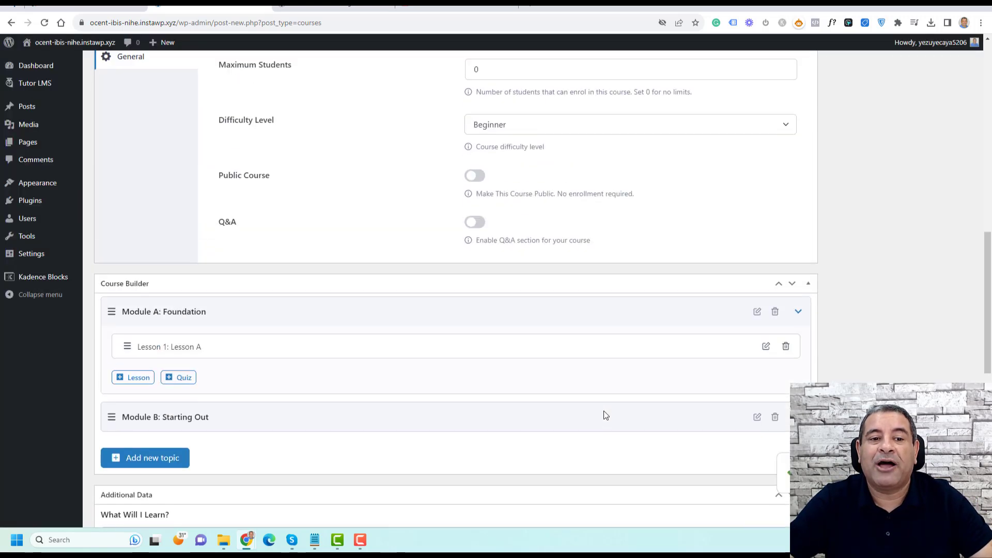
Add a lesson named 'Lesson B' under Module B: Starting Out.
scroll(604, 412, "down", 15)
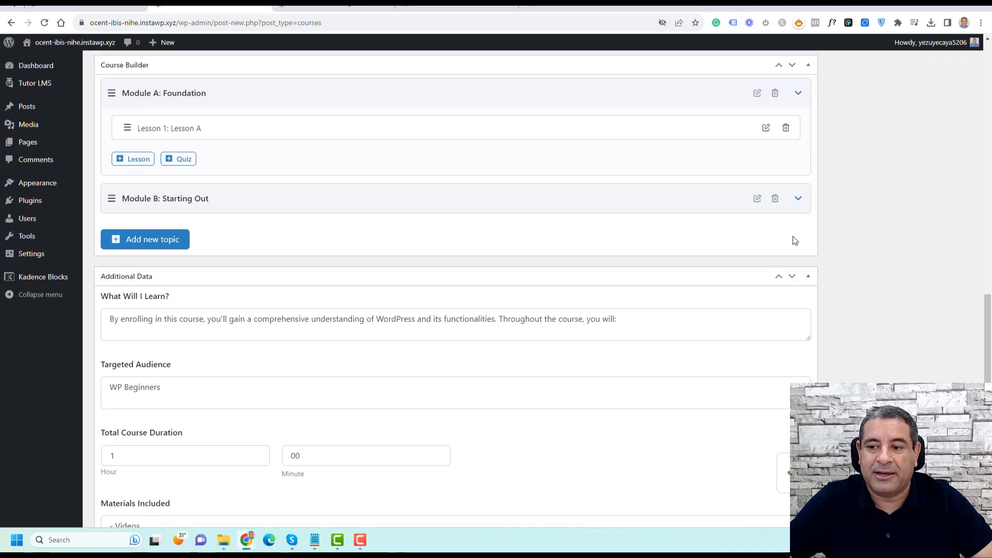
left_click(800, 206)
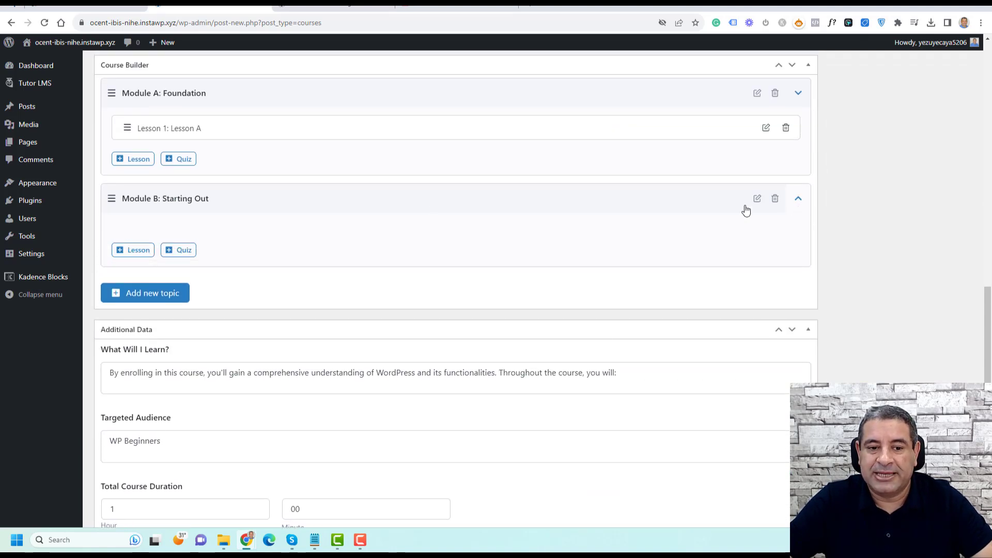
left_click(137, 250)
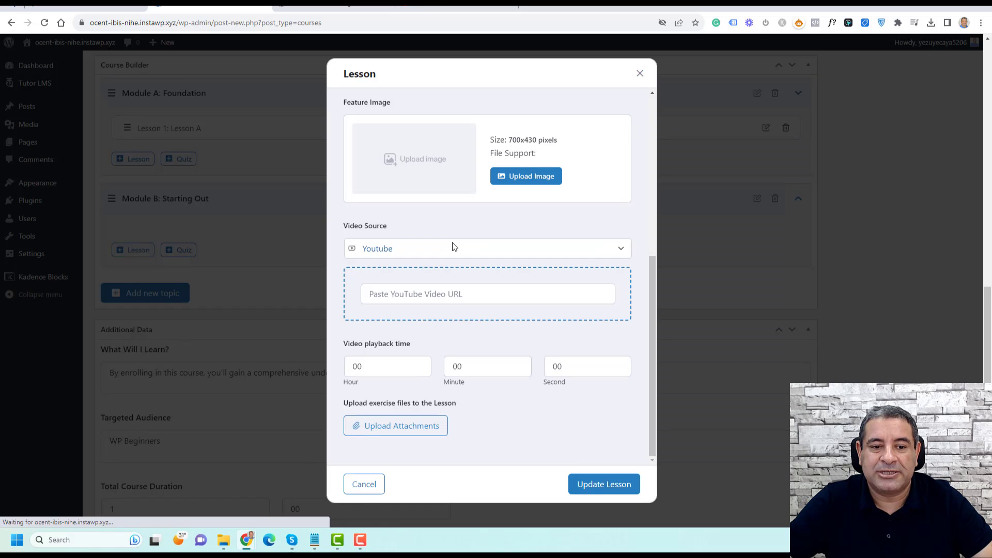
scroll(452, 292, "up", 6)
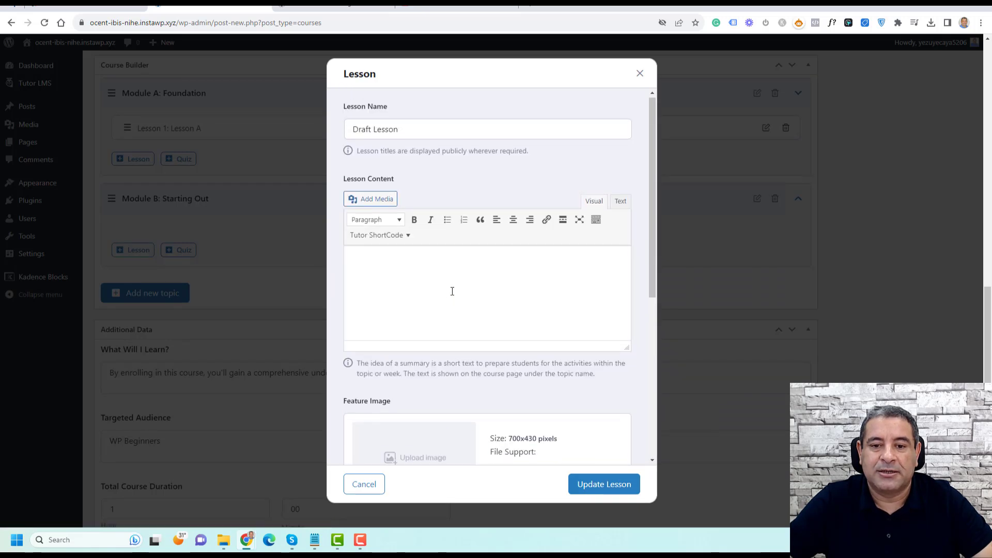
left_click(450, 127)
left_click(449, 177)
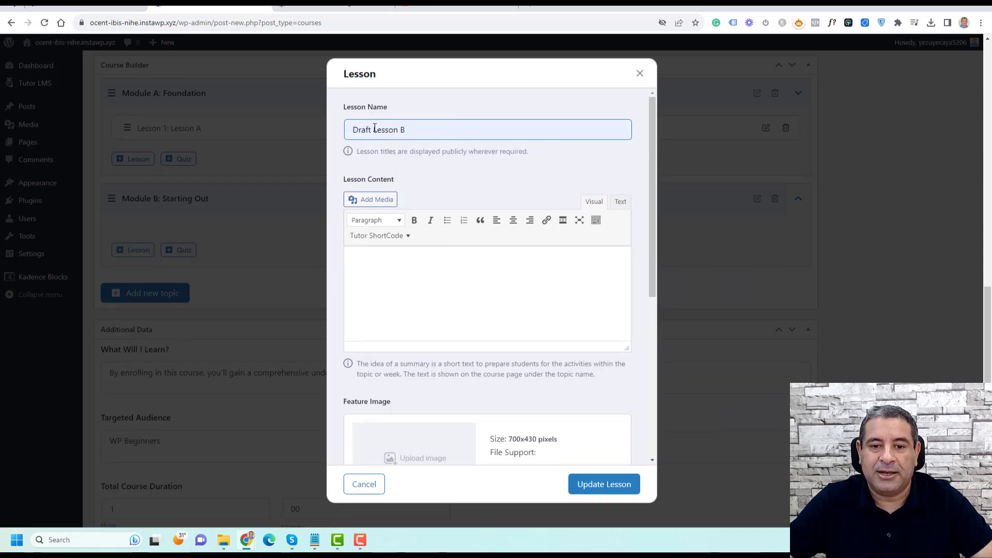
left_click_drag(375, 129, 337, 126)
key("BackSpace")
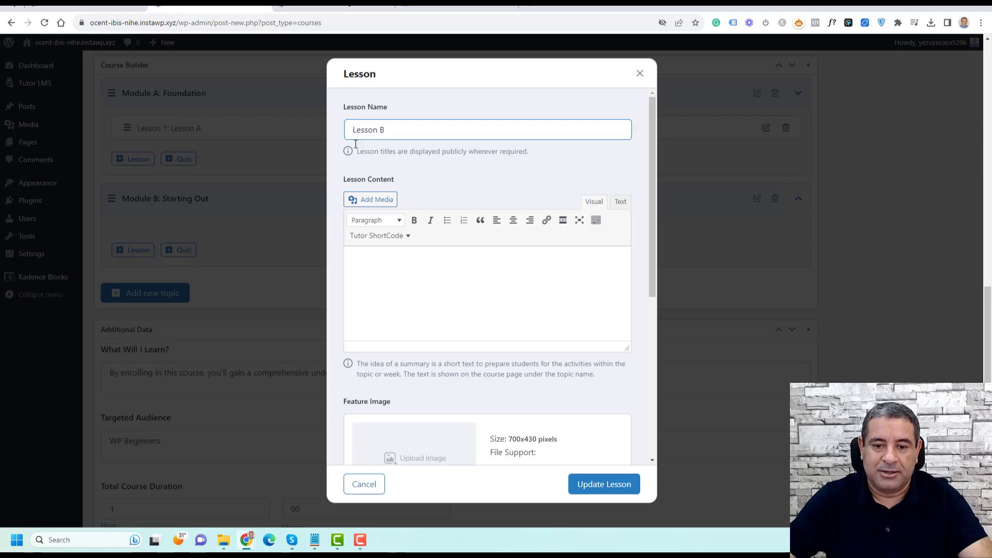
left_click(425, 271)
scroll(425, 272, "down", 4)
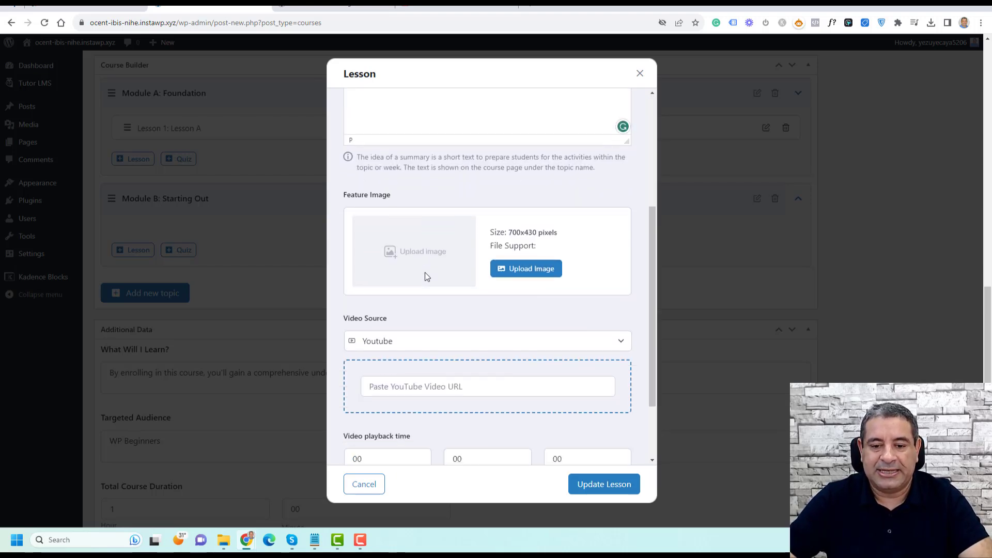
Attach the 'How to Use SEOPress in 2023' YouTube link to Lesson B and save it.
left_click(439, 9)
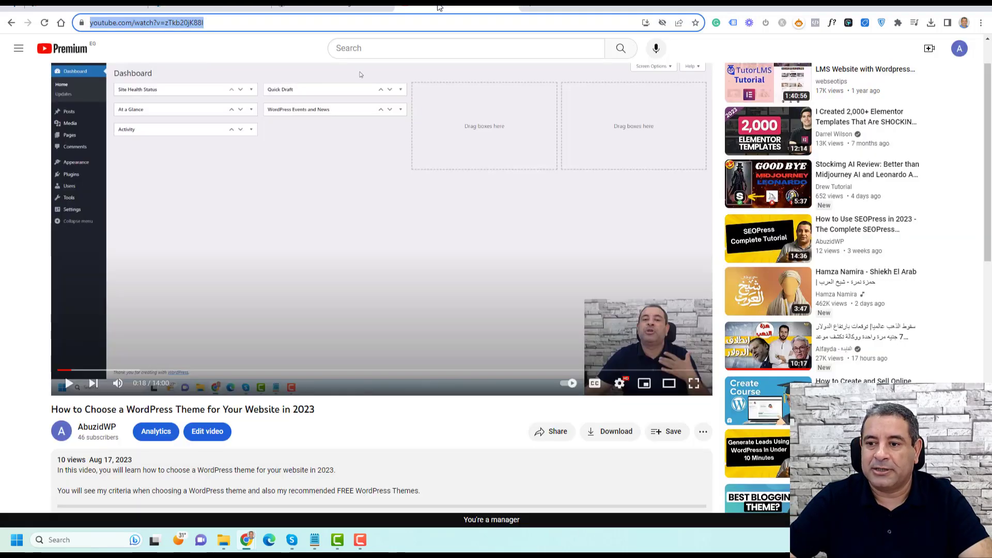
left_click(891, 224)
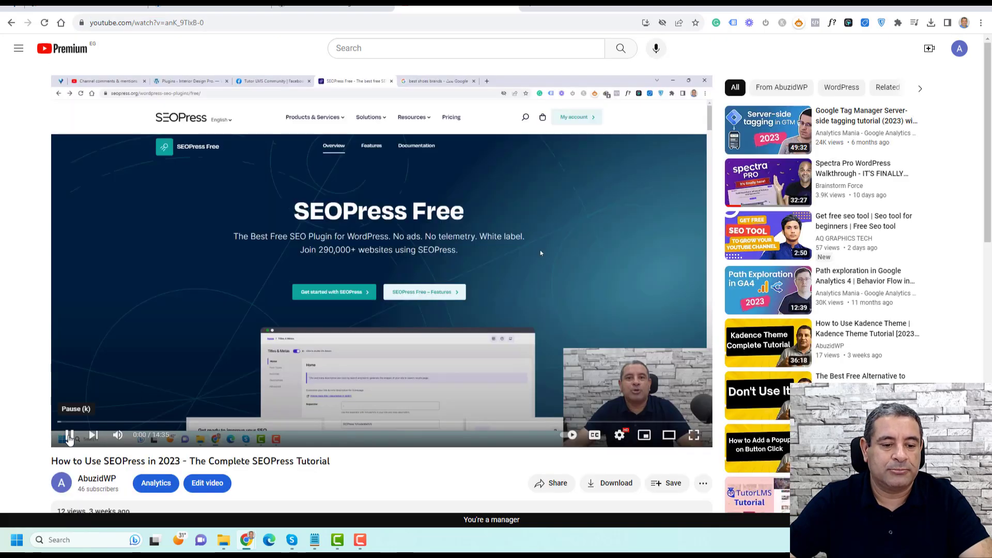
left_click(69, 436)
left_click(305, 21)
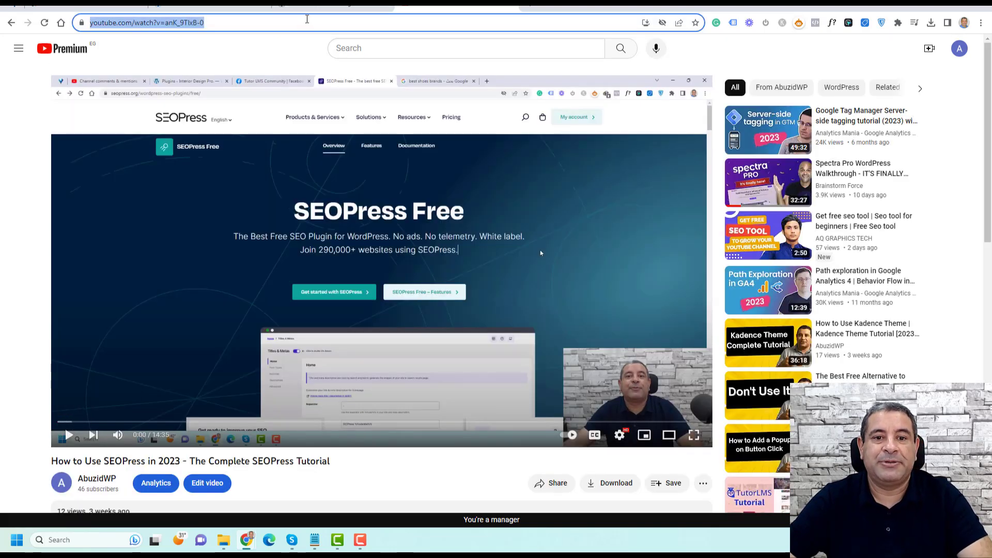
left_click(189, 7)
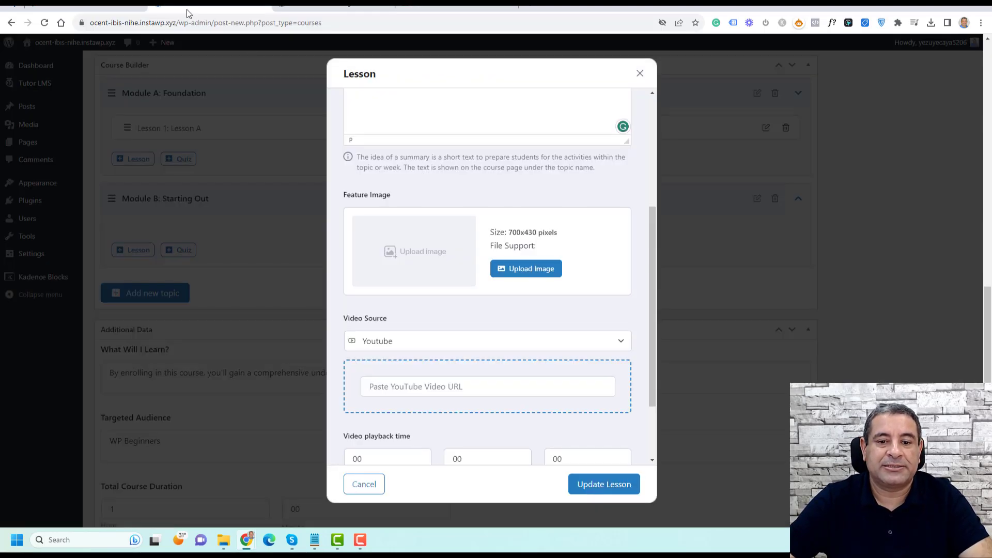
left_click(504, 385)
type("https://www.youtube.com/watch?v=anK_9TlxB-0")
scroll(504, 385, "down", 2)
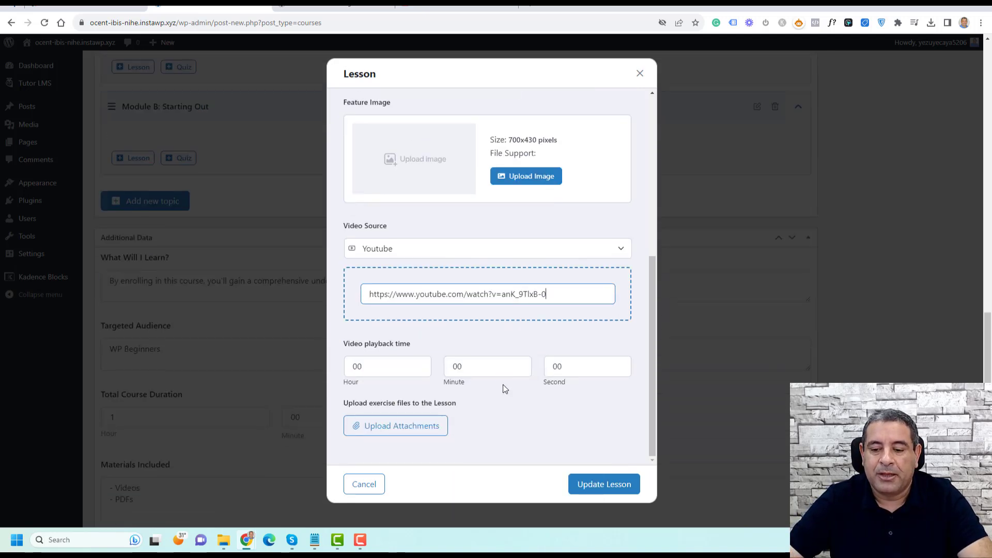
left_click(626, 482)
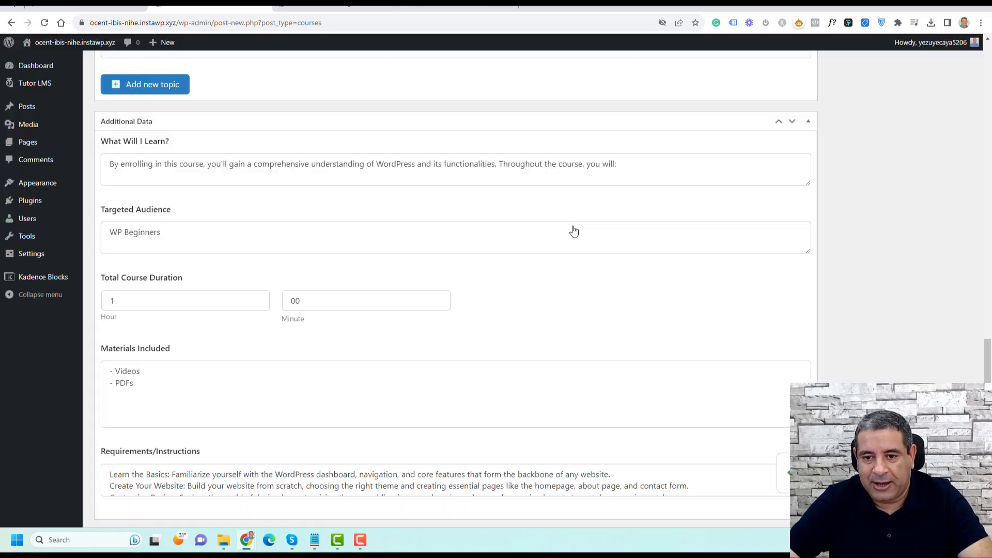
Pick the living-room photo from the Media Library as the WP for Beginners featured image.
scroll(573, 231, "up", 20)
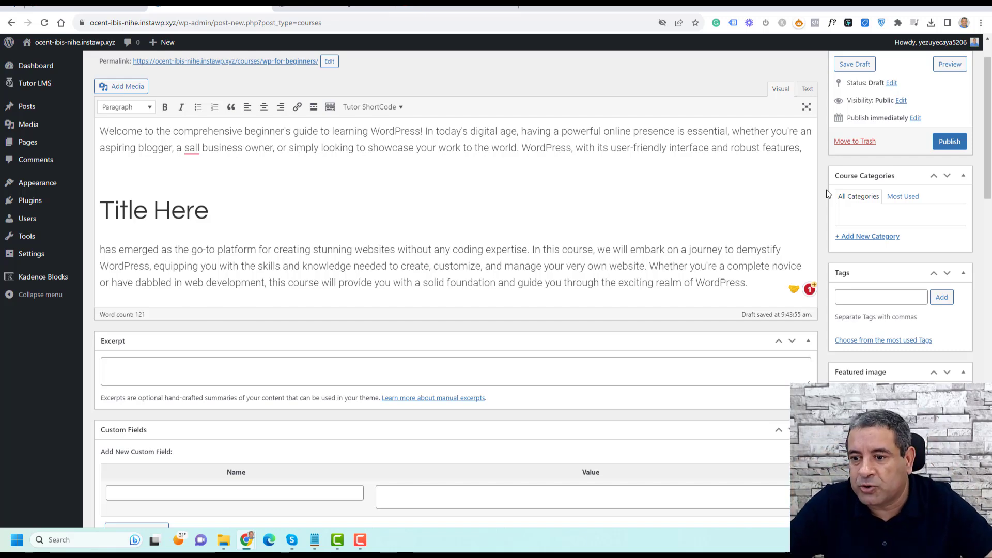
scroll(826, 190, "down", 3)
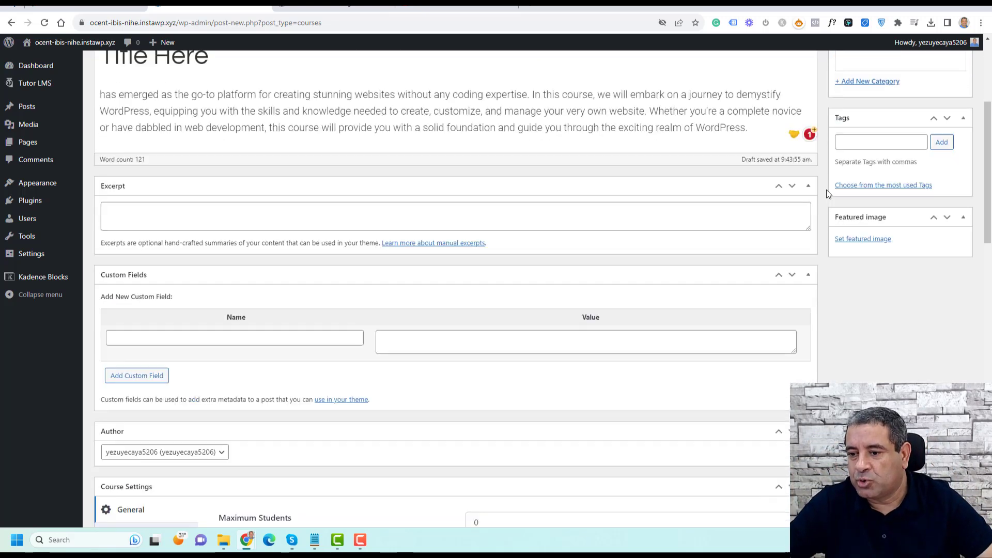
left_click(867, 239)
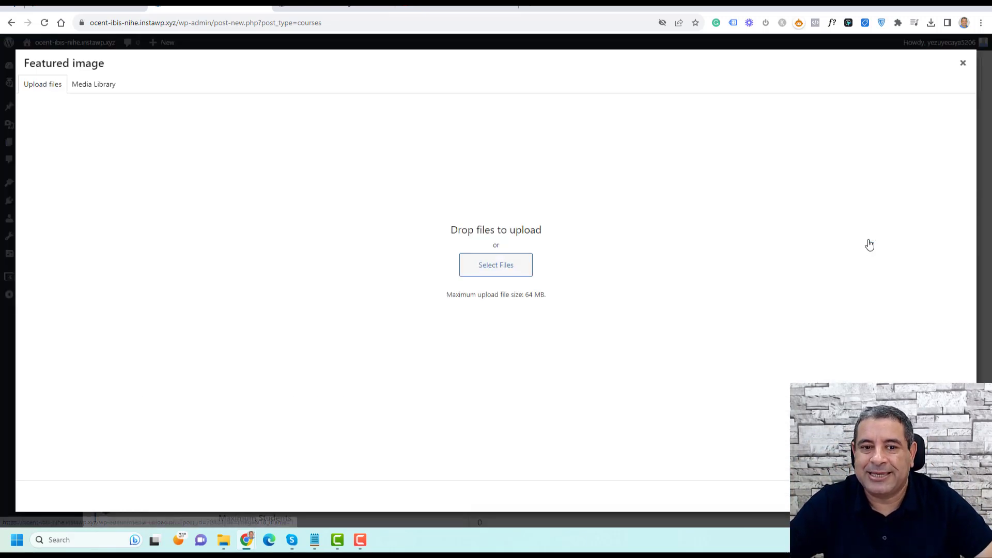
left_click(81, 90)
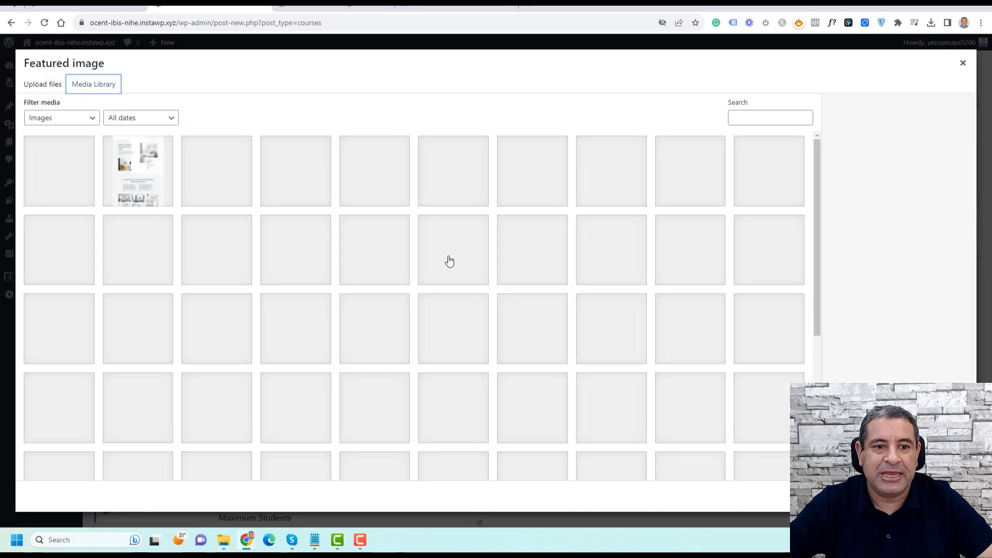
scroll(480, 289, "down", 3)
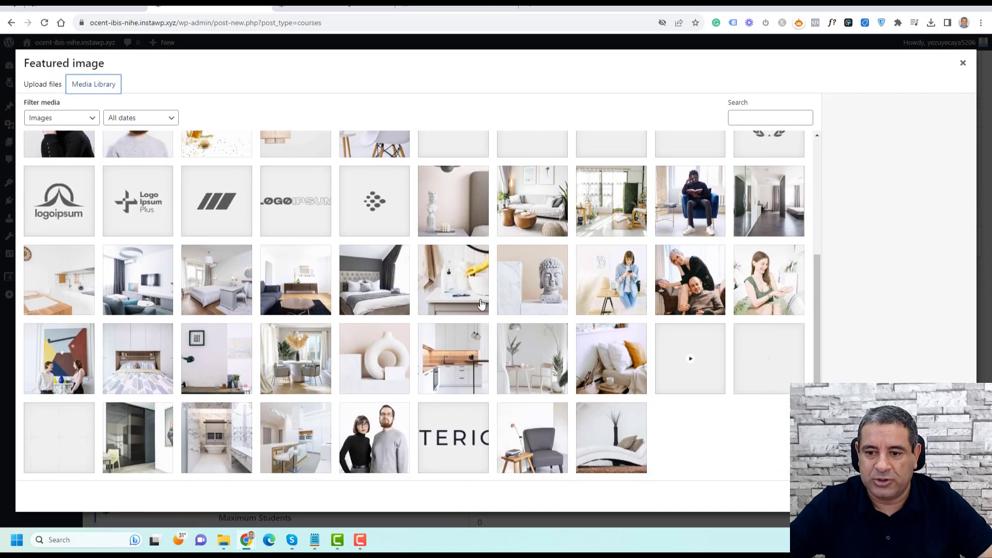
scroll(480, 304, "up", 2)
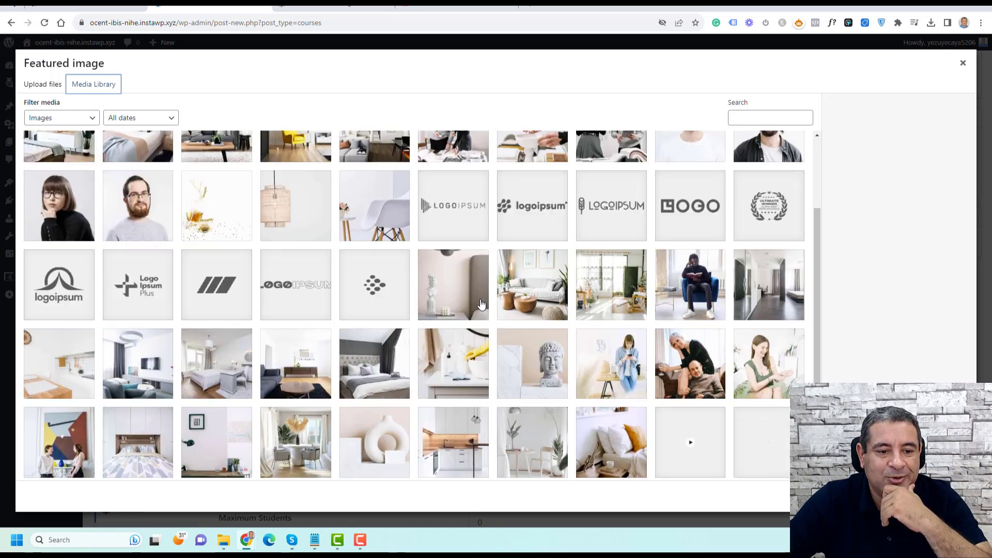
scroll(481, 304, "up", 3)
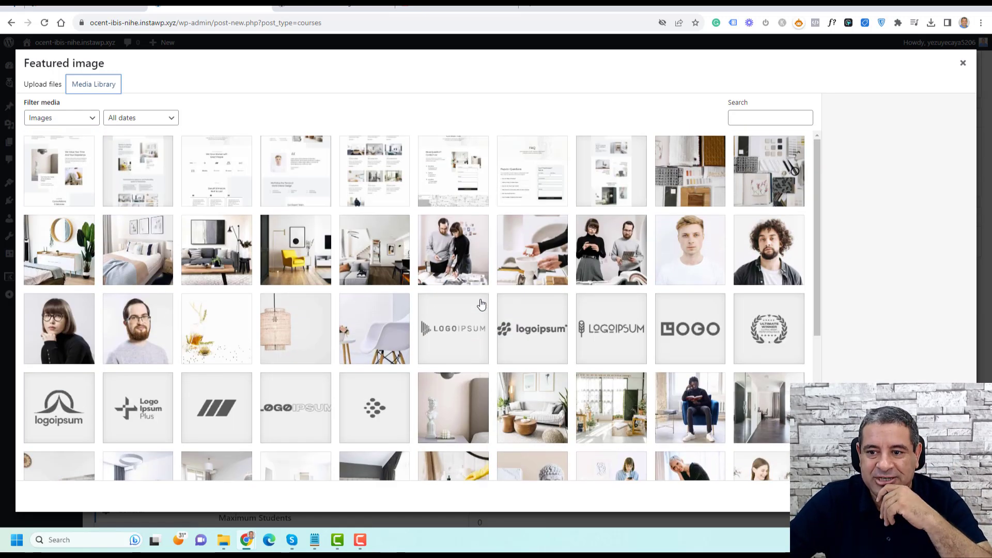
left_click(205, 245)
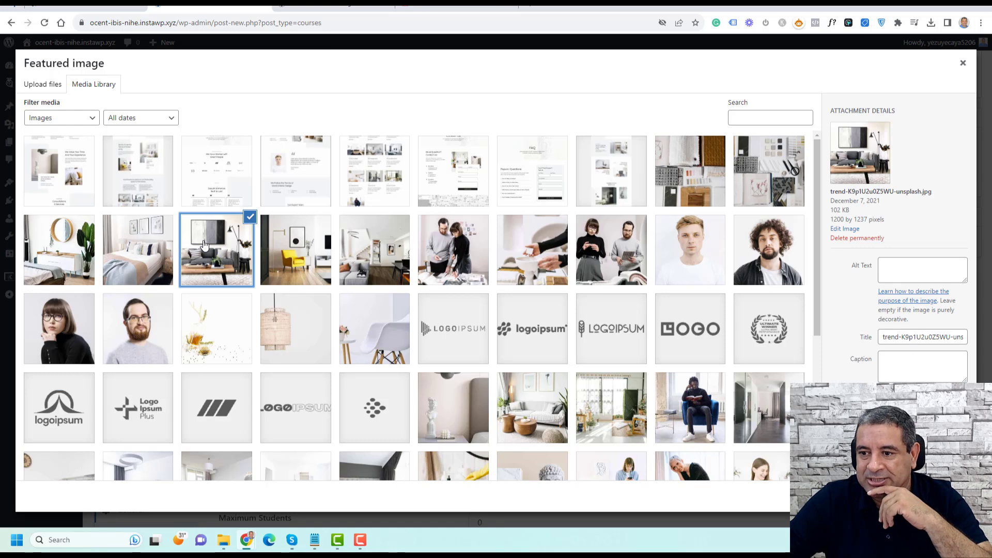
key("Escape")
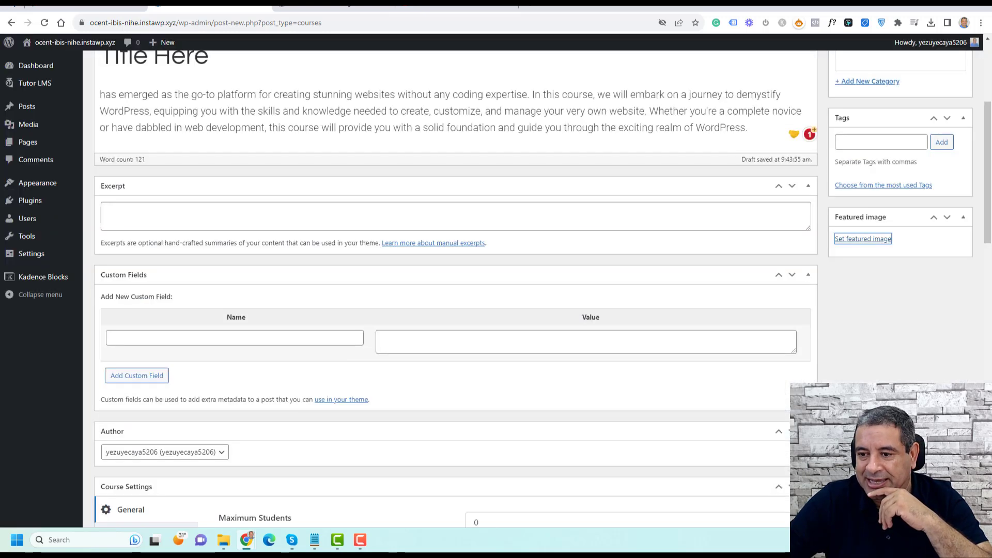
scroll(874, 326, "up", 4)
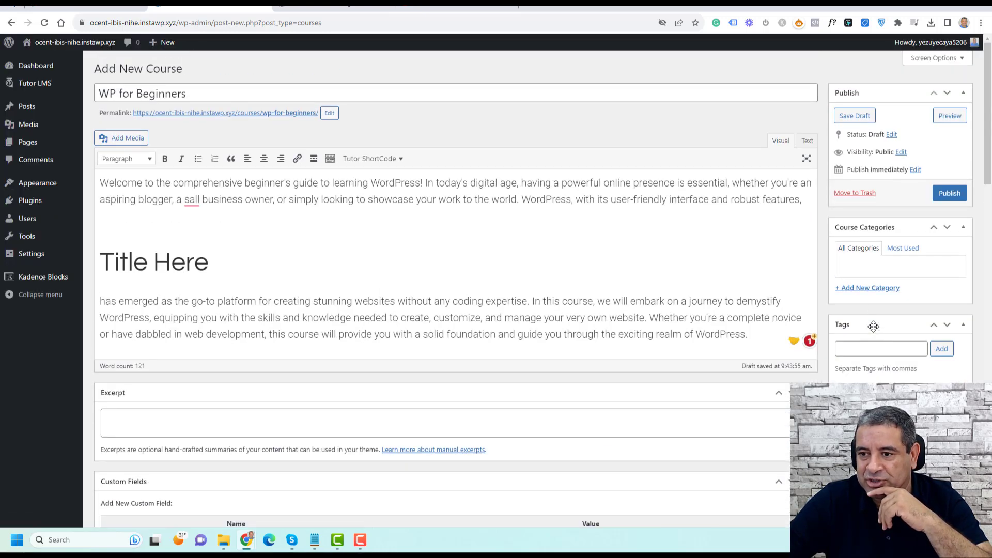
Publish the WP for Beginners course and open its permalink in an incognito window.
left_click(950, 193)
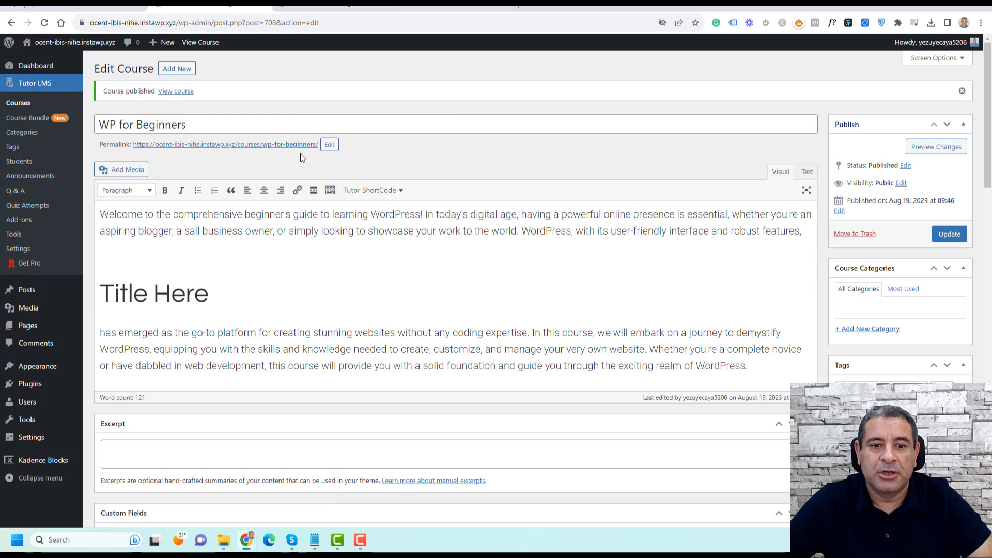
right_click(289, 150)
left_click(339, 182)
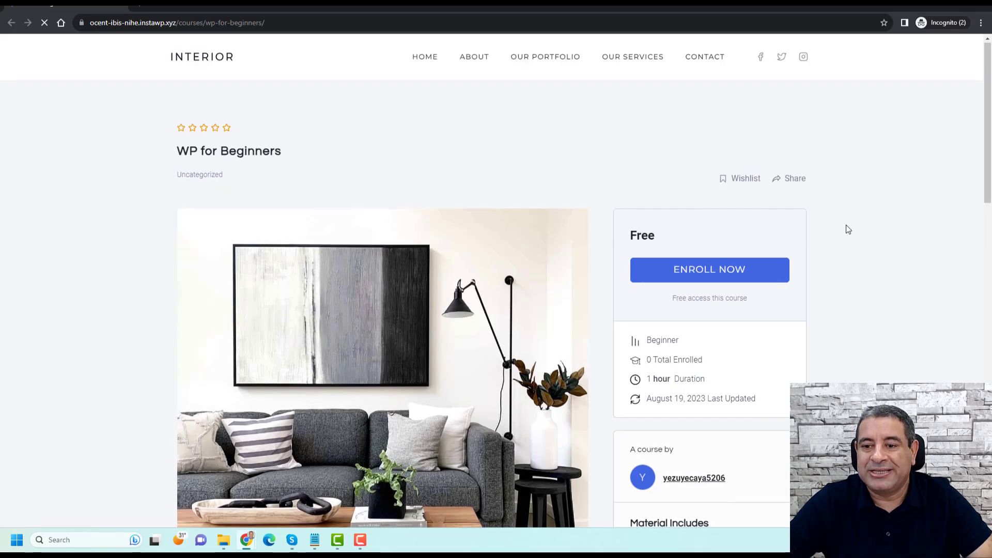
Try Enroll Now on the course page as a logged-out visitor, then dismiss the sign-in prompt.
scroll(845, 224, "down", 15)
scroll(847, 230, "up", 15)
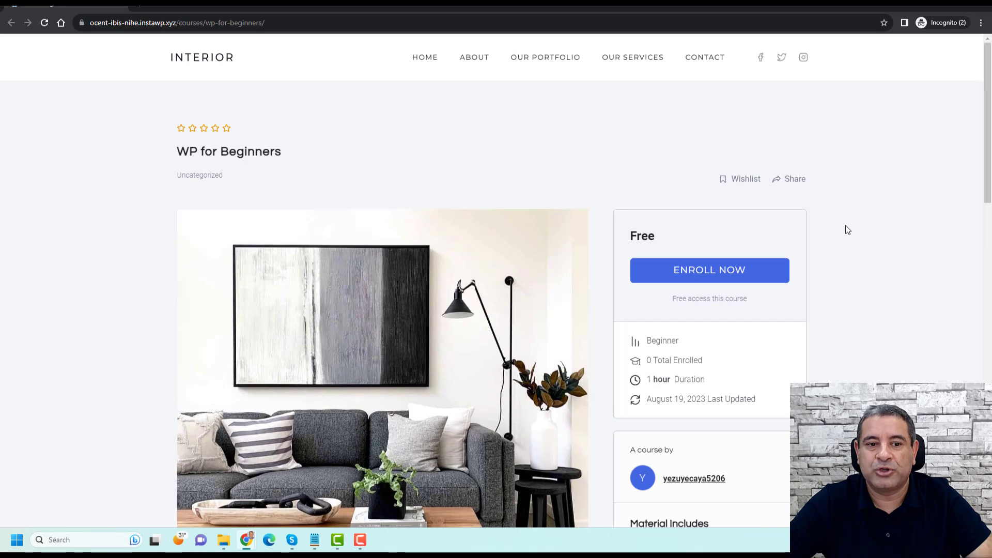
double_click(270, 152)
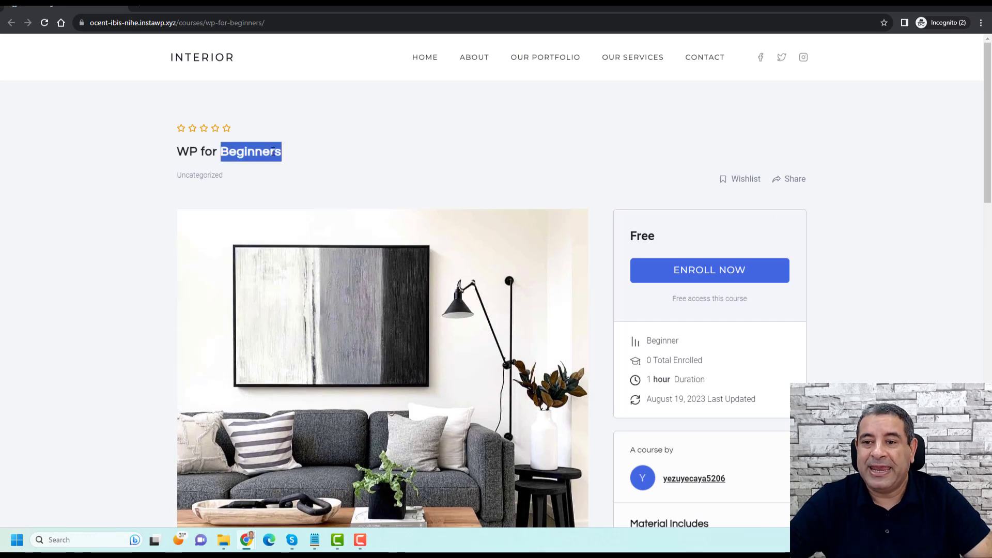
scroll(386, 281, "down", 2)
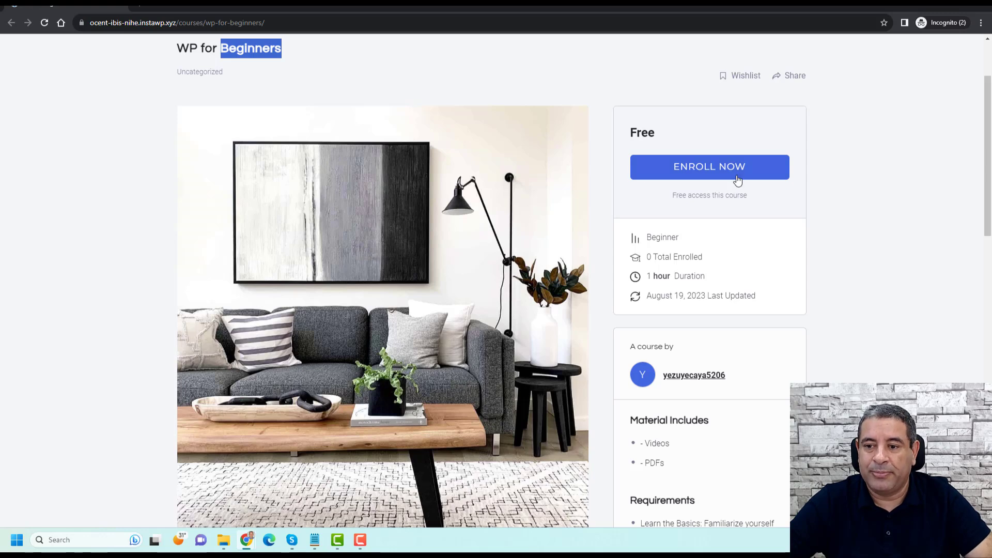
left_click(738, 179)
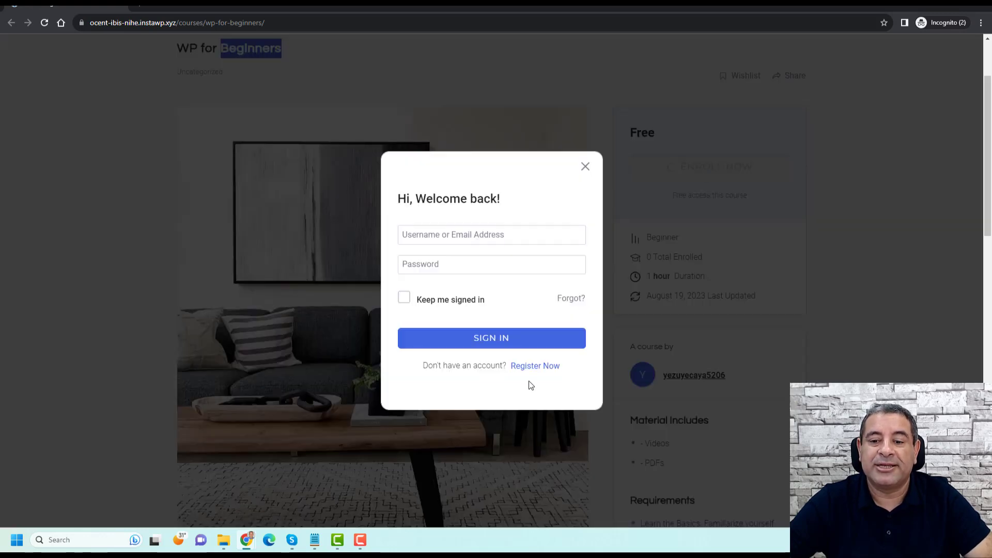
left_click(585, 166)
Expand the full About Course description and inspect its placeholder 'Title Here' heading.
scroll(873, 331, "down", 5)
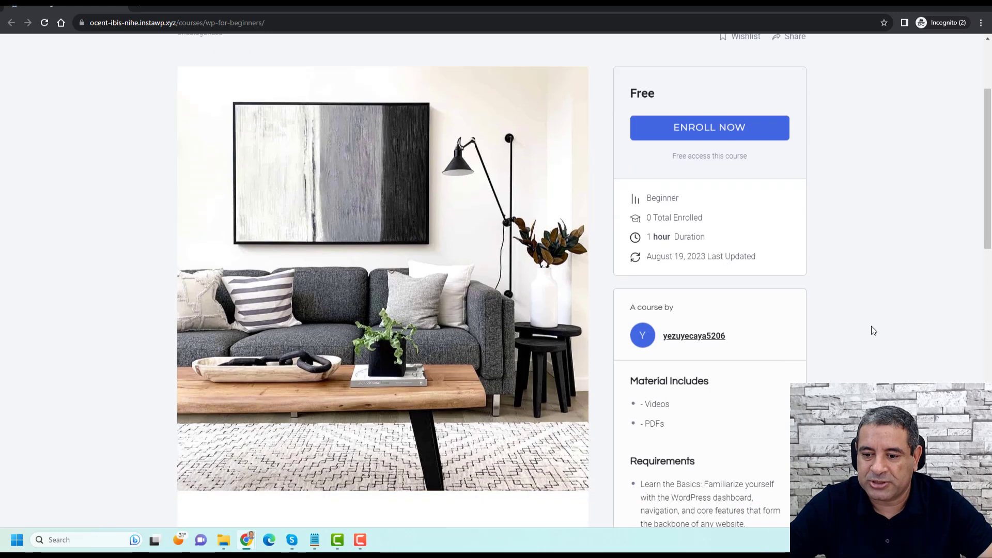
scroll(872, 326, "down", 3)
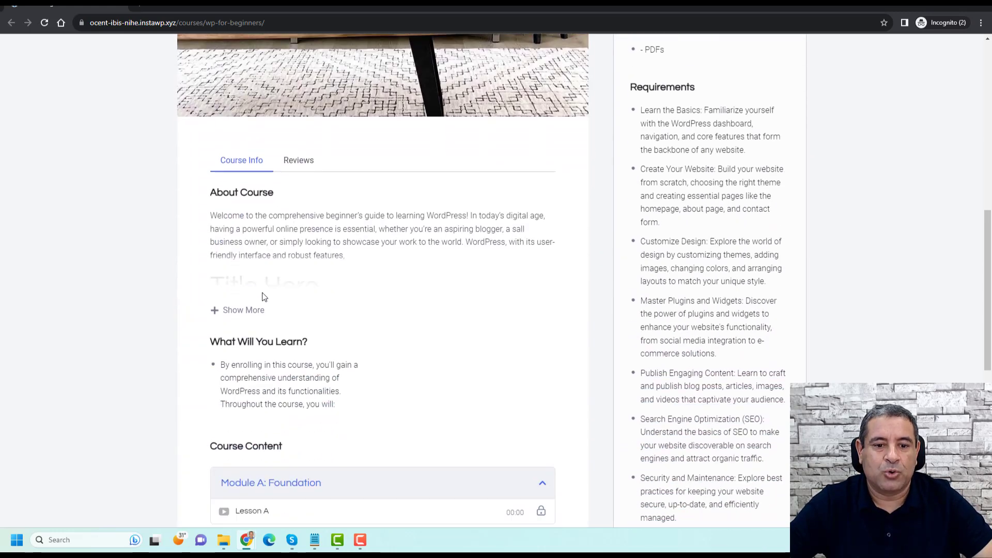
left_click(257, 310)
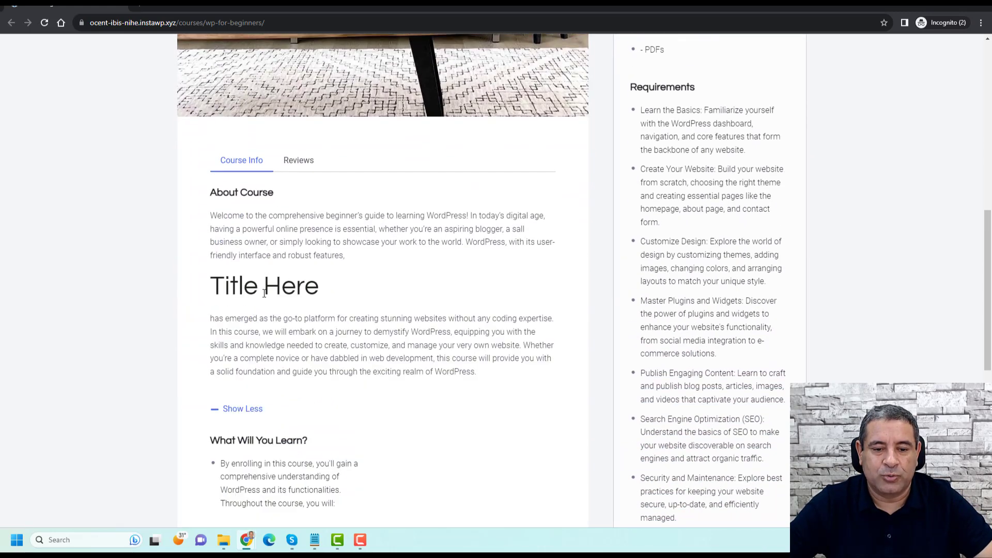
double_click(292, 286)
left_click(300, 247)
scroll(300, 247, "down", 2)
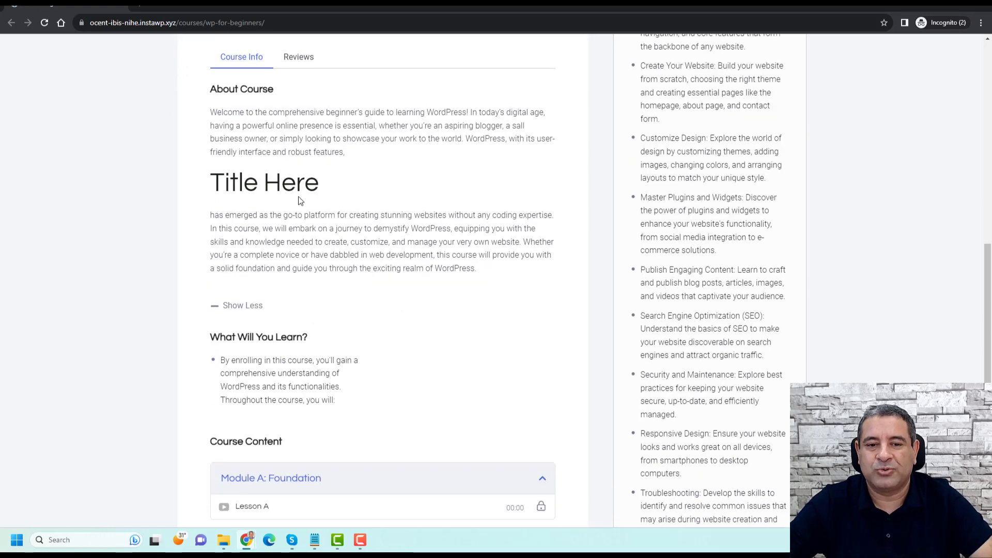
triple_click(300, 189)
double_click(300, 190)
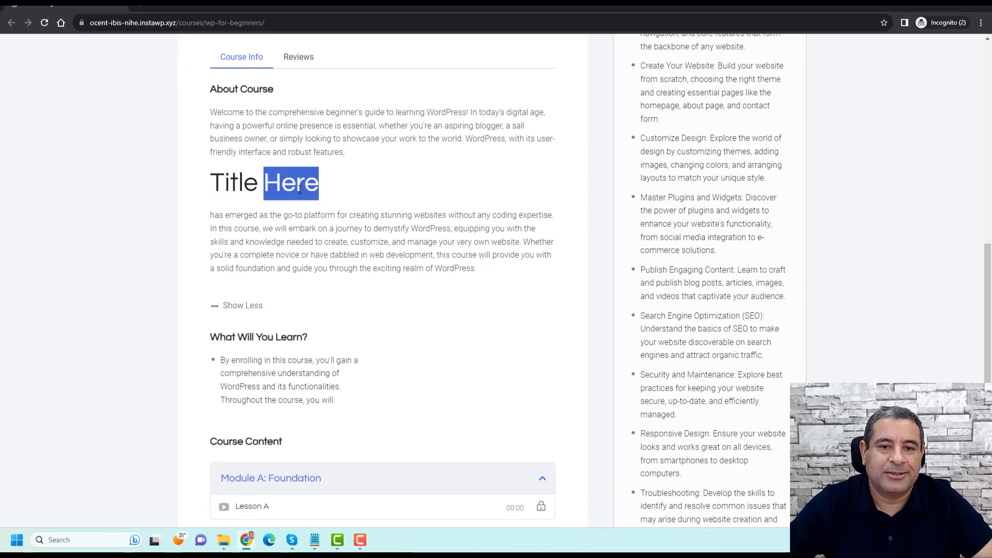
Expand Module B: Starting Out to reveal its lesson, then scroll back up the page.
scroll(300, 189, "down", 2)
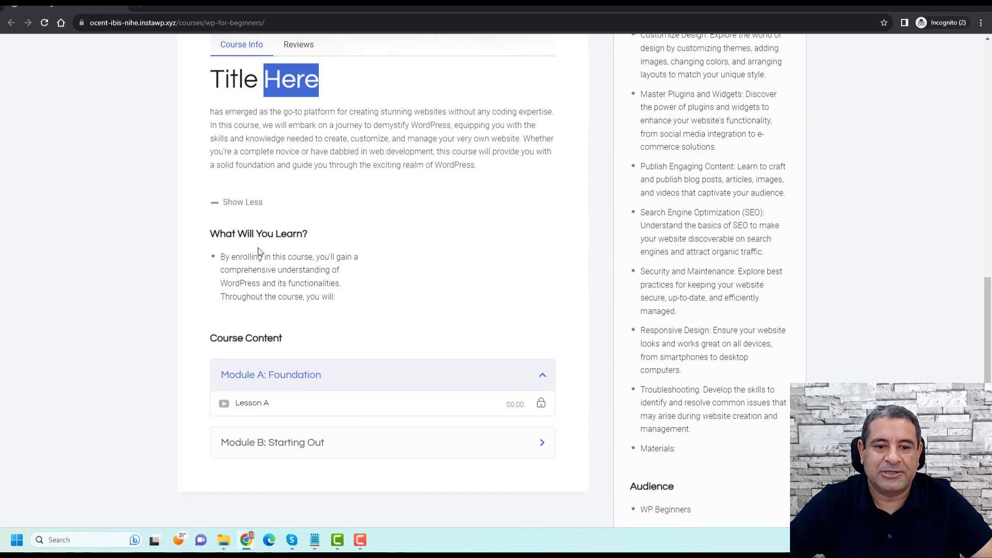
scroll(364, 255, "down", 4)
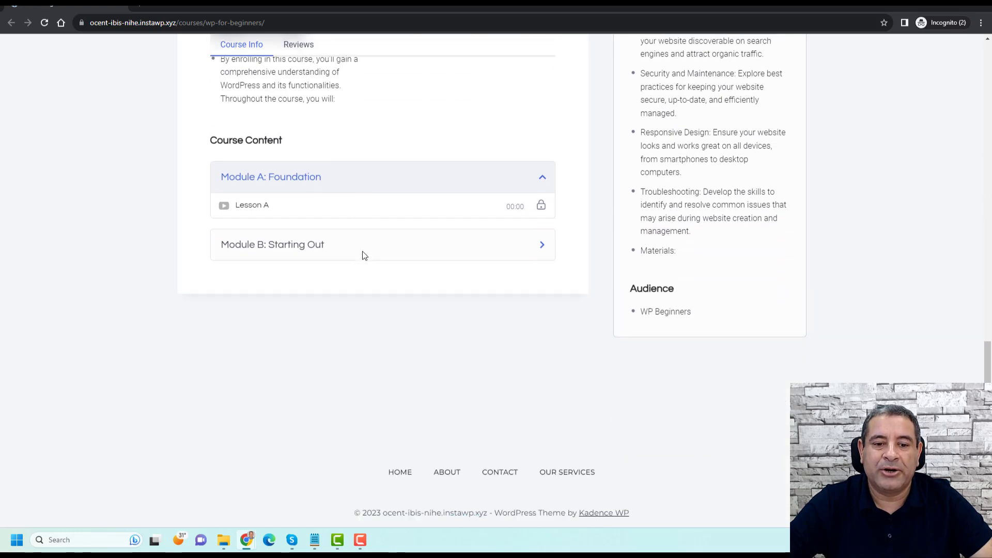
left_click(473, 241)
scroll(474, 207, "up", 3)
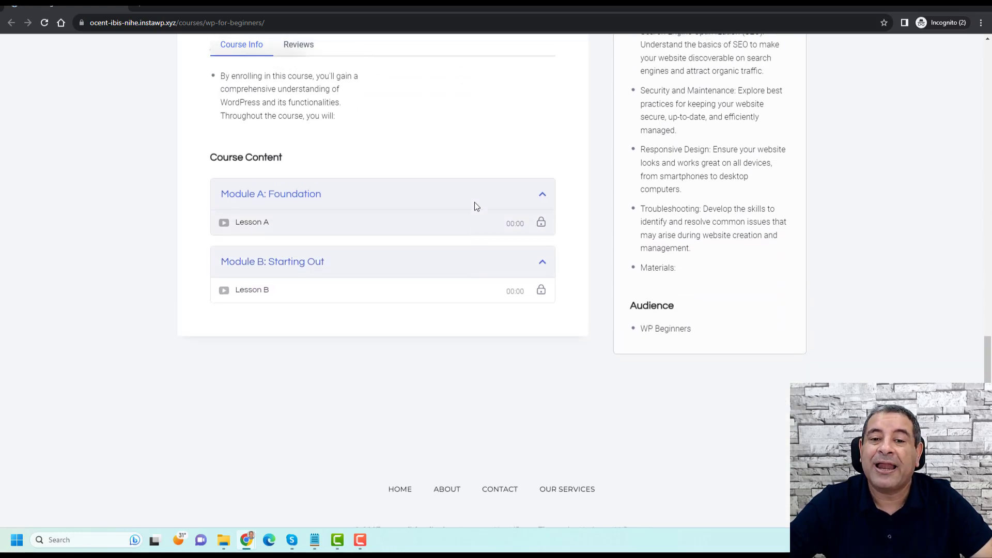
scroll(476, 207, "up", 10)
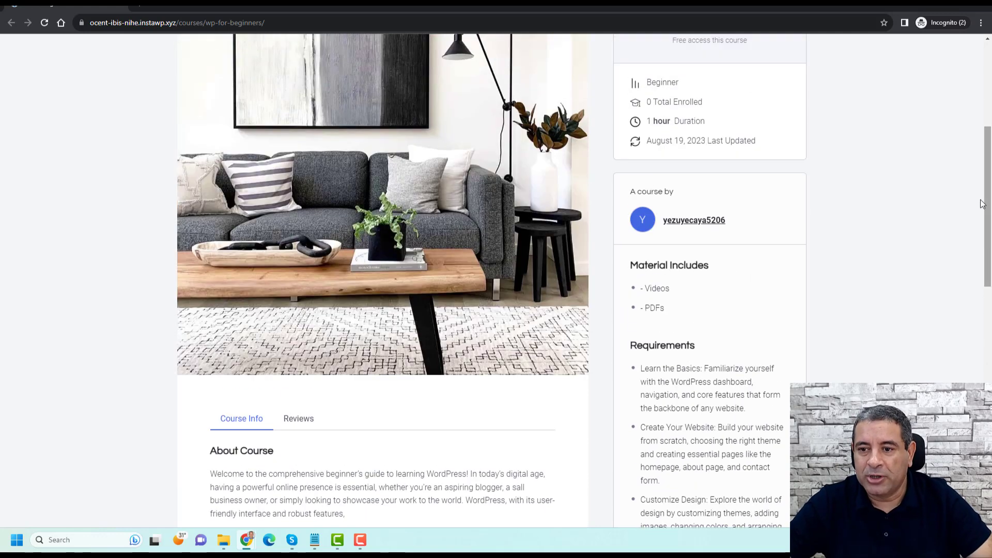
scroll(920, 220, "up", 2)
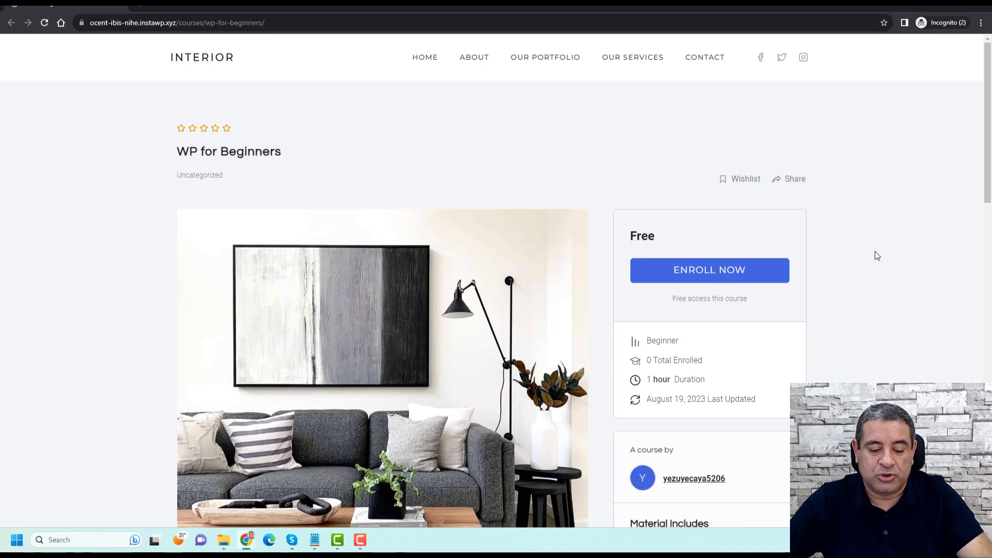
Delete the 'Title Here' heading and its empty line from the course description, then update the course.
key("alt+Tab")
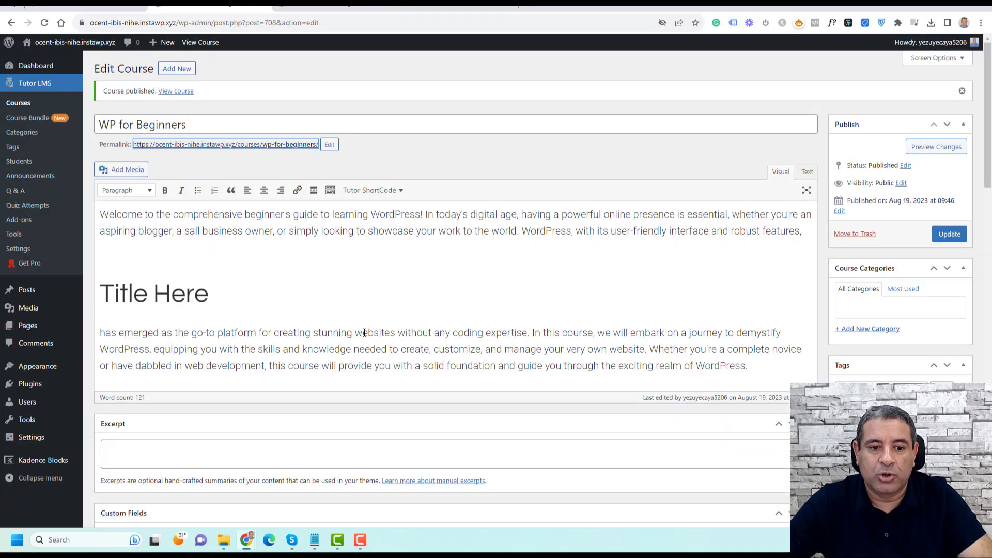
triple_click(193, 296)
key("Delete")
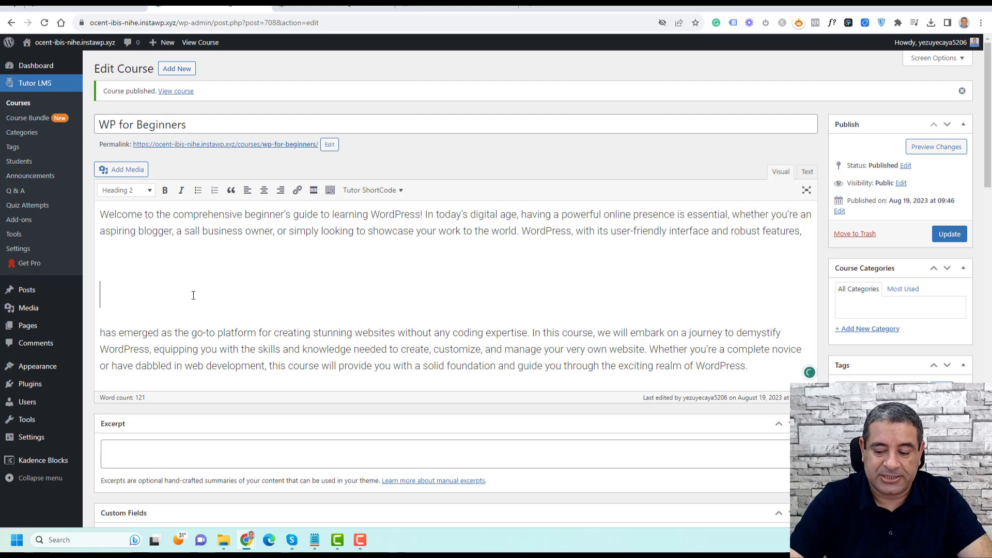
key("Delete")
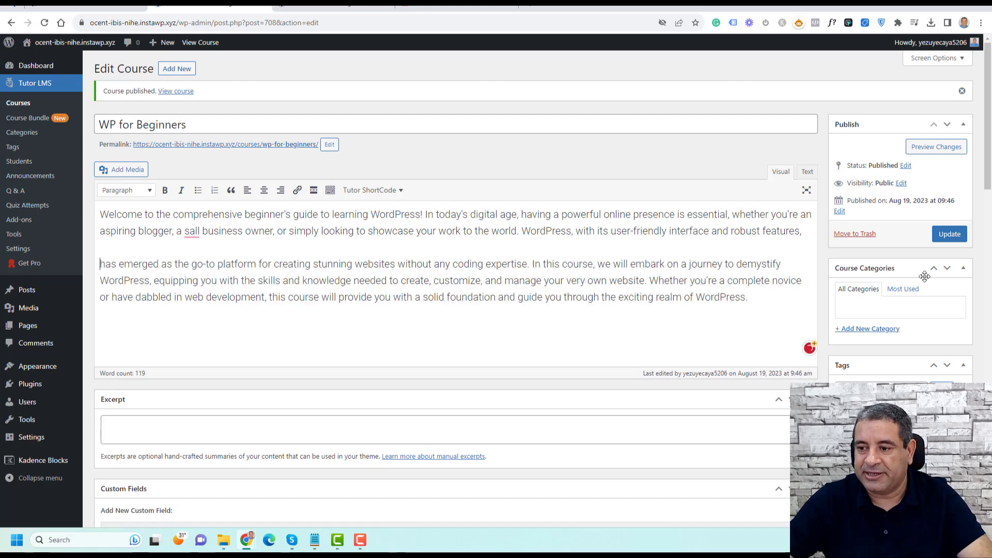
left_click(949, 234)
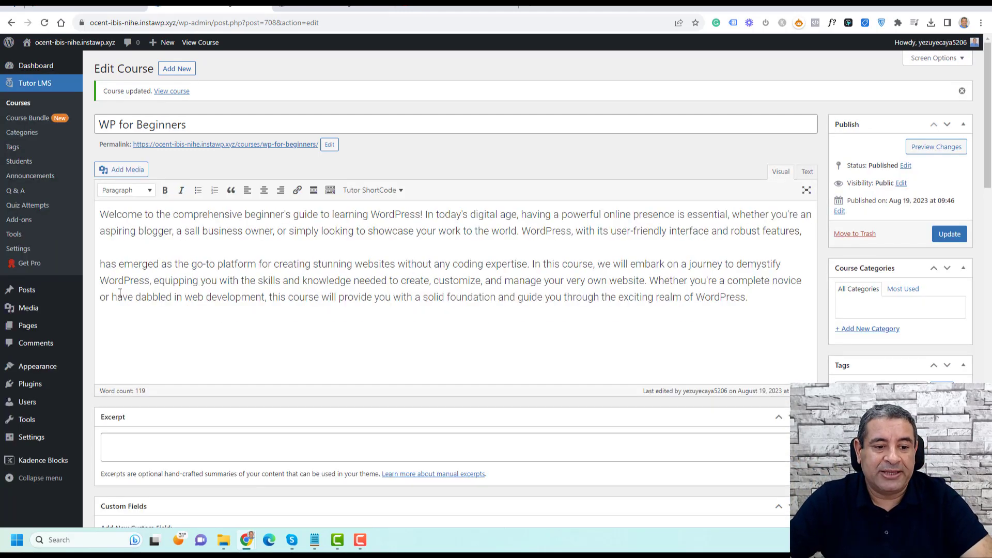
mouse_move(28, 325)
left_click(105, 328)
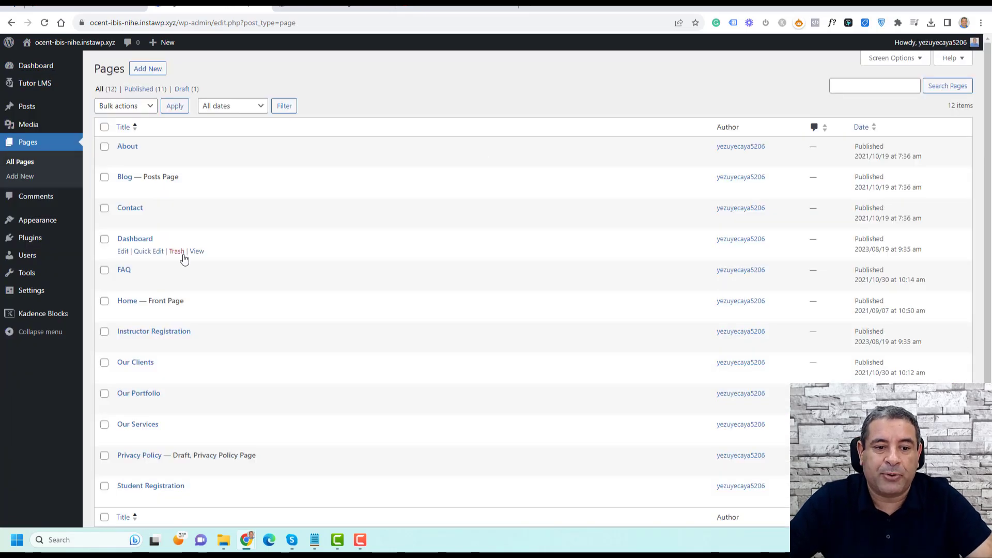
Preview the Tutor Dashboard page in a new tab, then go back to the Pages tab.
right_click(198, 253)
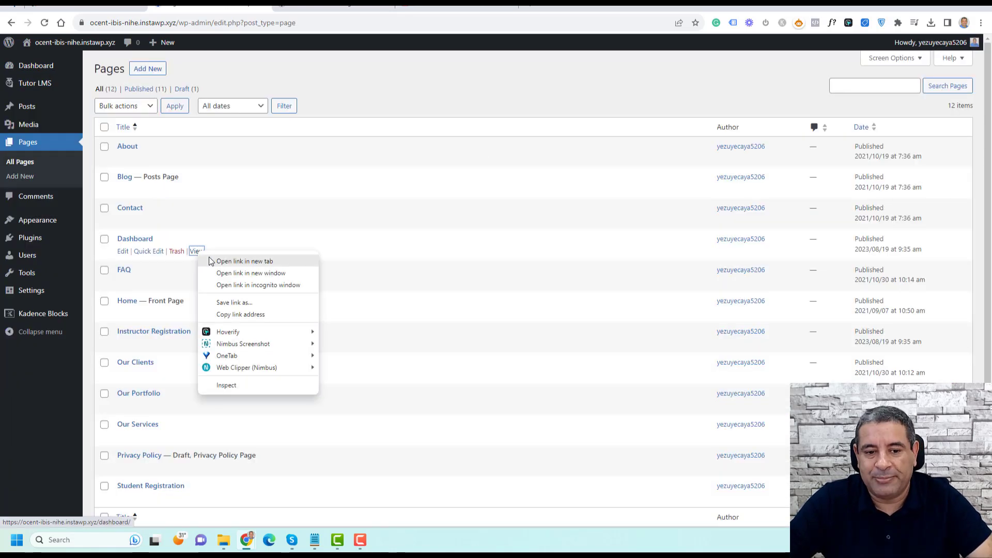
left_click(244, 261)
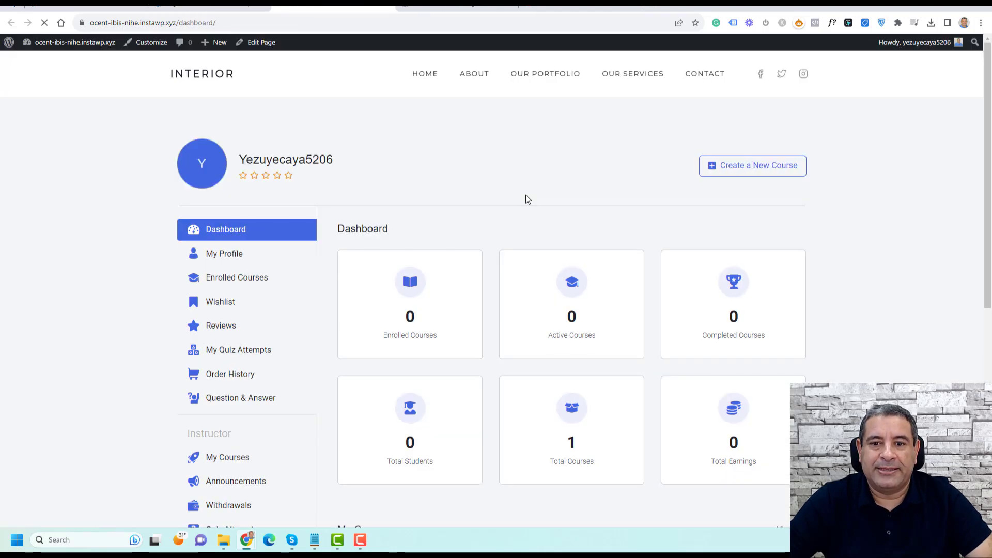
scroll(526, 194, "down", 4)
scroll(826, 234, "up", 4)
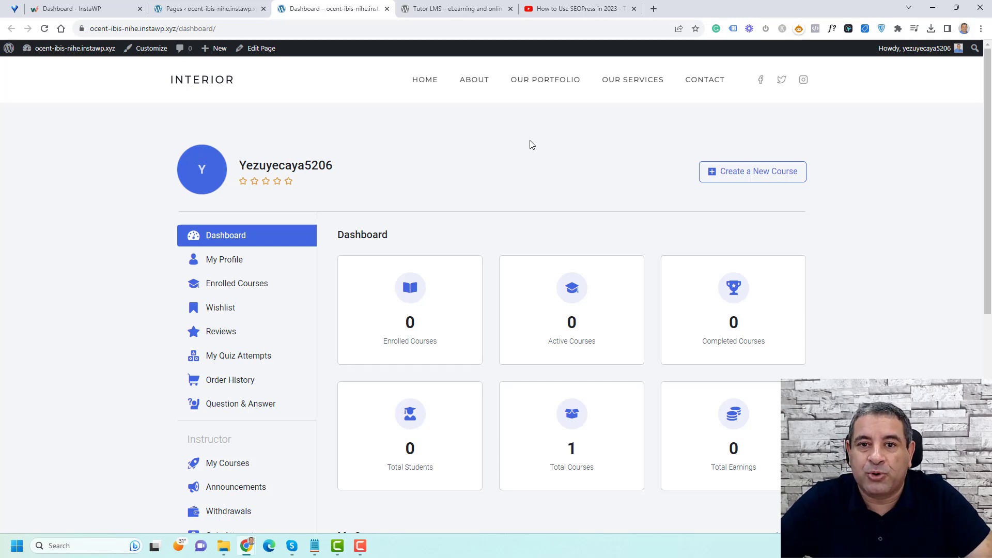
left_click(228, 13)
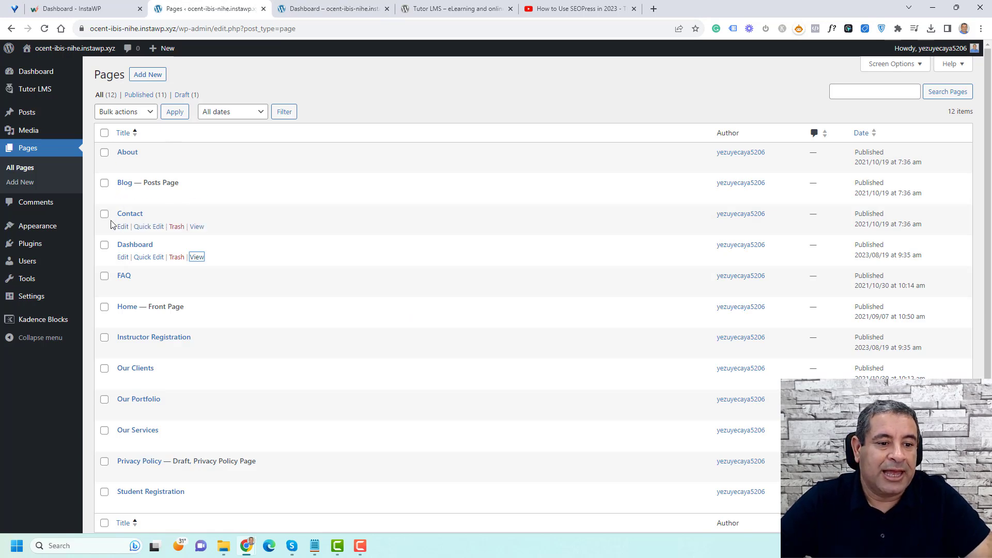
In Appearance > Menus, tick the Dashboard page and add it to the primary menu.
mouse_move(57, 228)
left_click(102, 273)
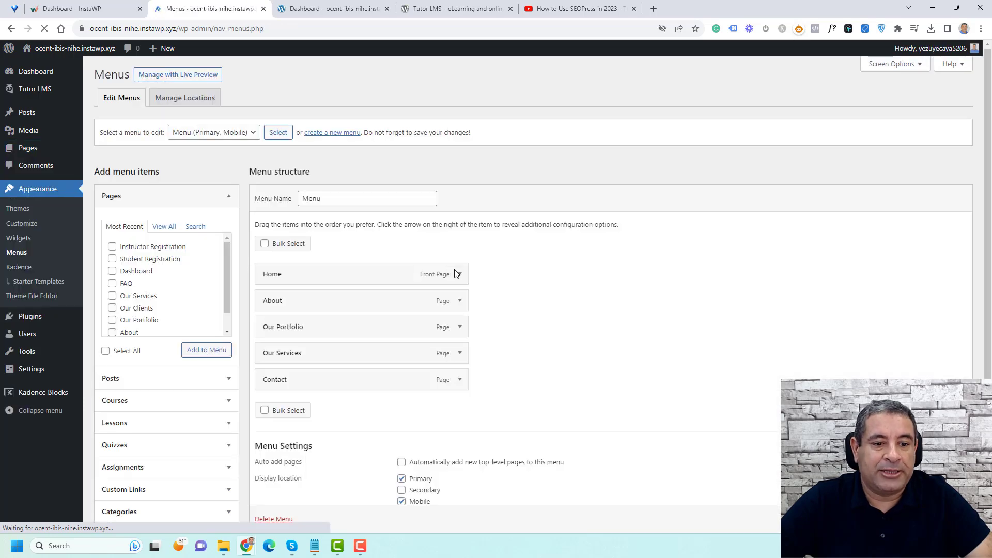
left_click(140, 276)
left_click(216, 354)
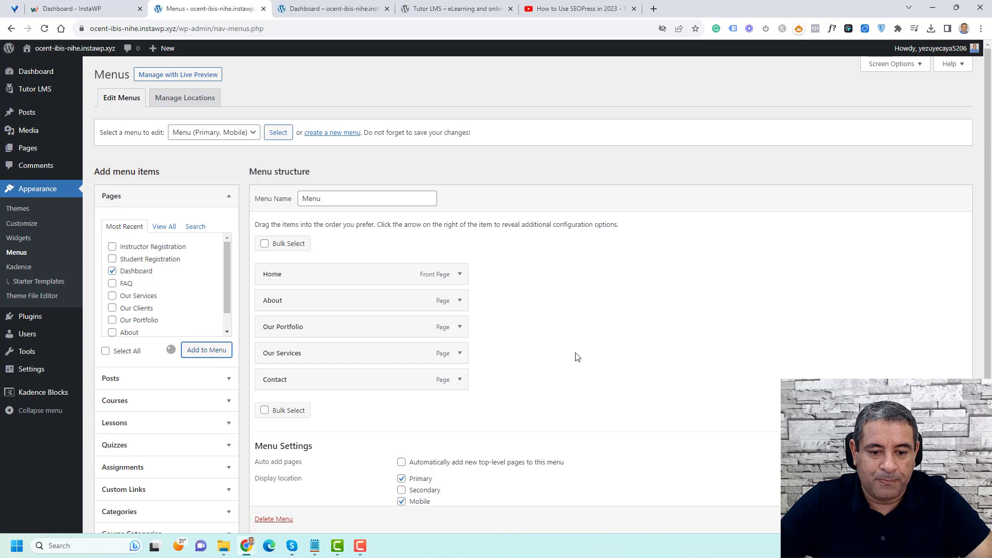
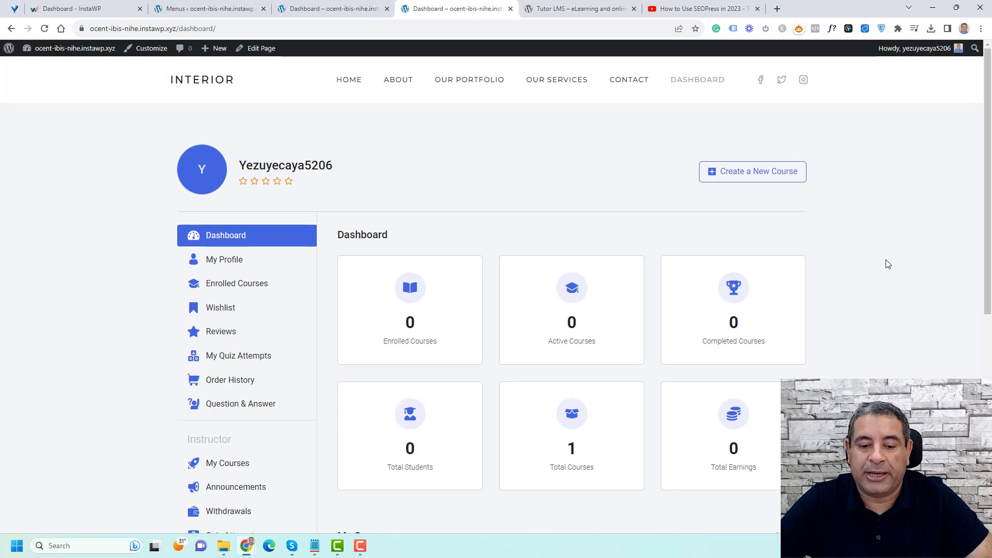
In the logged-out window, reload the WP for Beginners page and try Enroll Now to get the sign-in prompt.
mouse_move(239, 552)
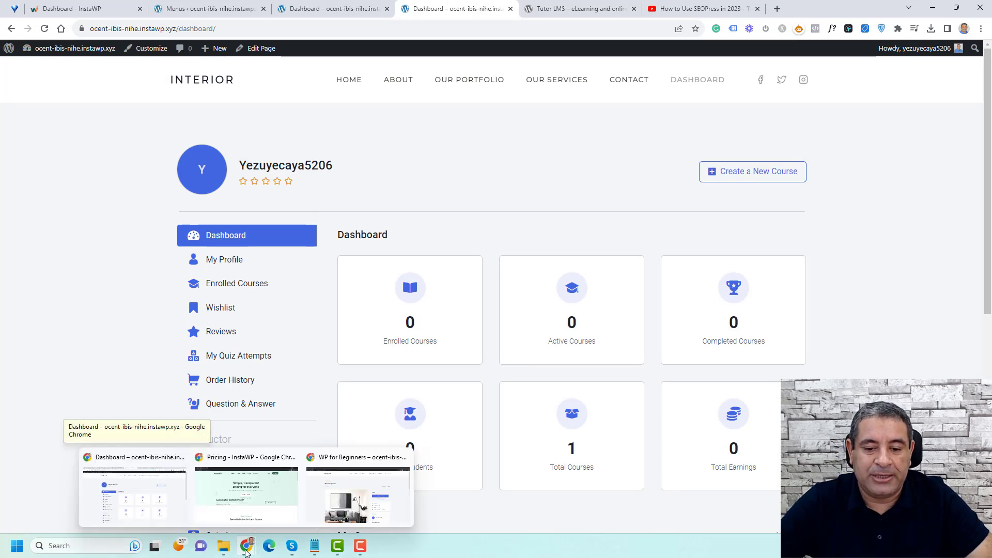
left_click(358, 494)
left_click(44, 29)
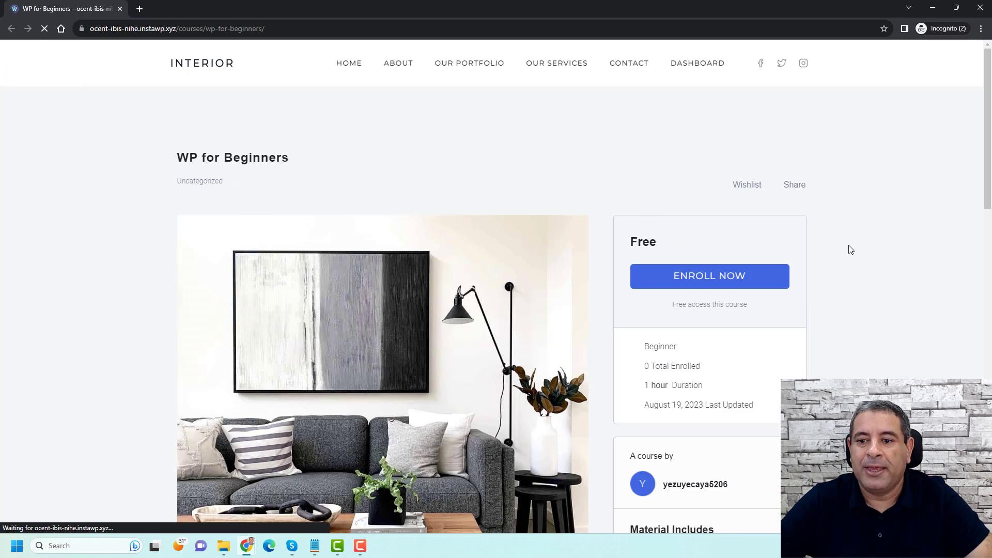
scroll(851, 250, "down", 5)
scroll(852, 249, "down", 8)
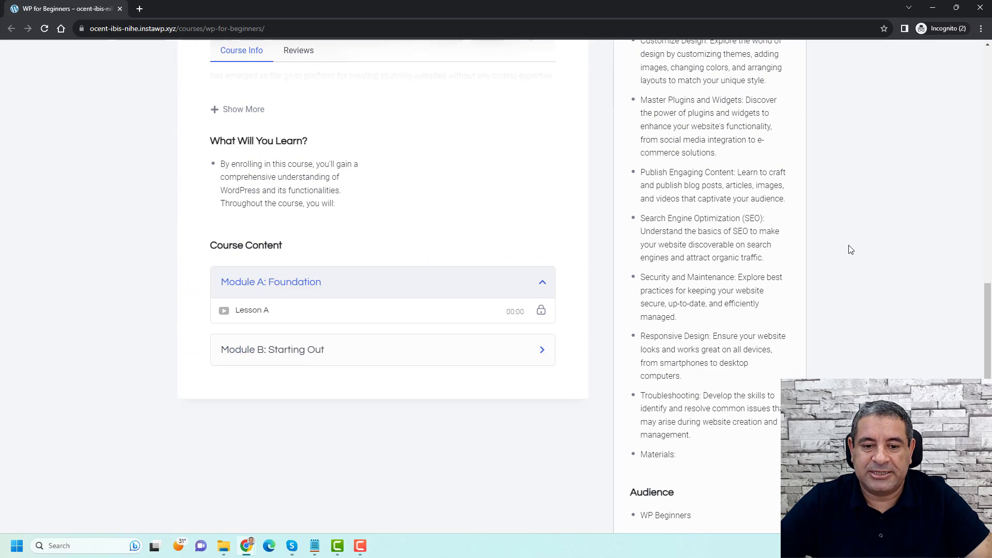
scroll(851, 250, "up", 13)
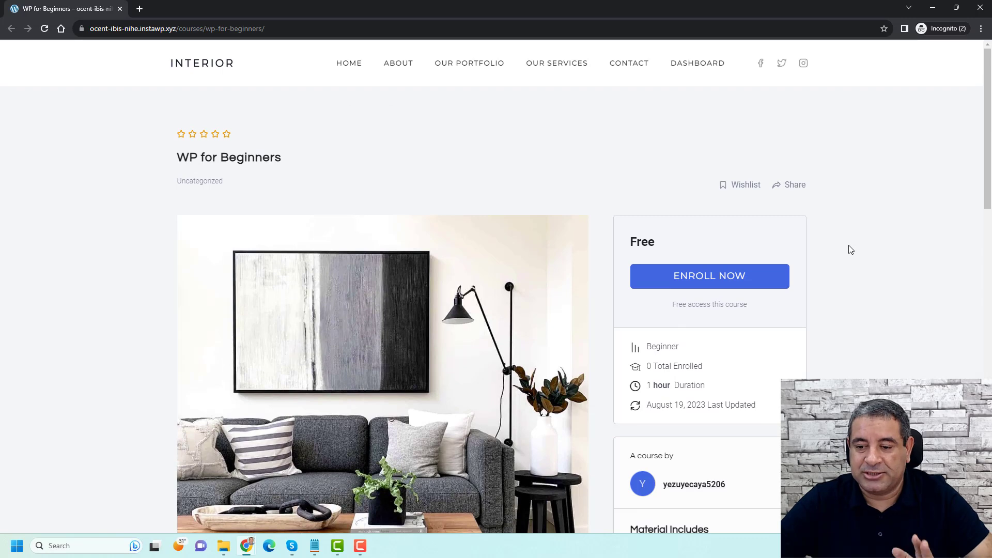
left_click(727, 274)
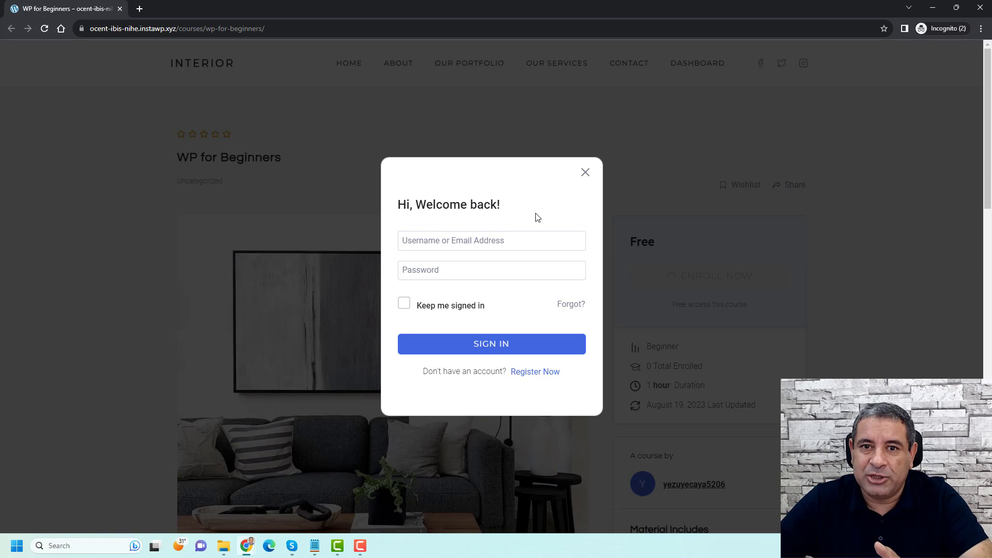
Open the student registration form and fill the names and a test username from saved details.
left_click(527, 372)
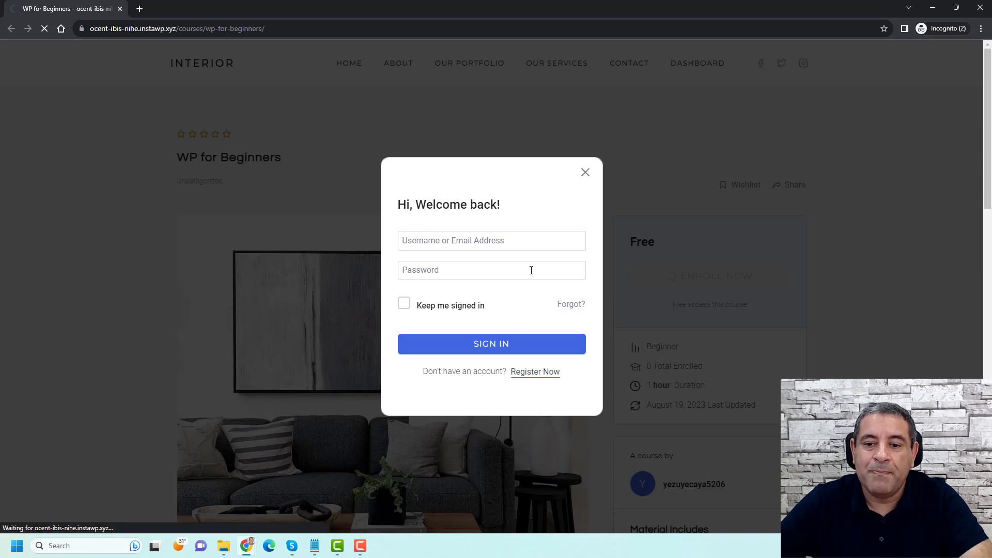
scroll(532, 270, "down", 3)
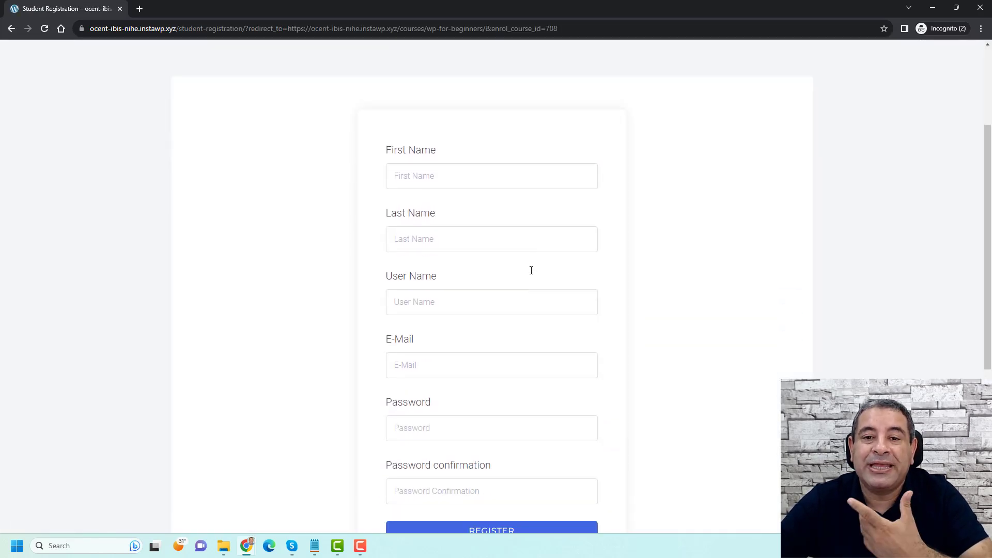
left_click(490, 184)
left_click(483, 214)
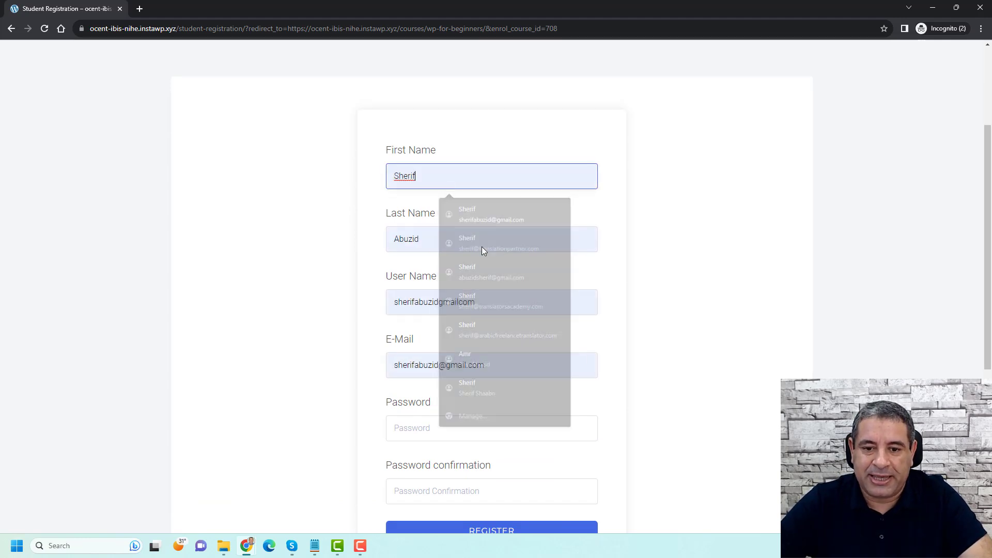
left_click(394, 308)
type("test")
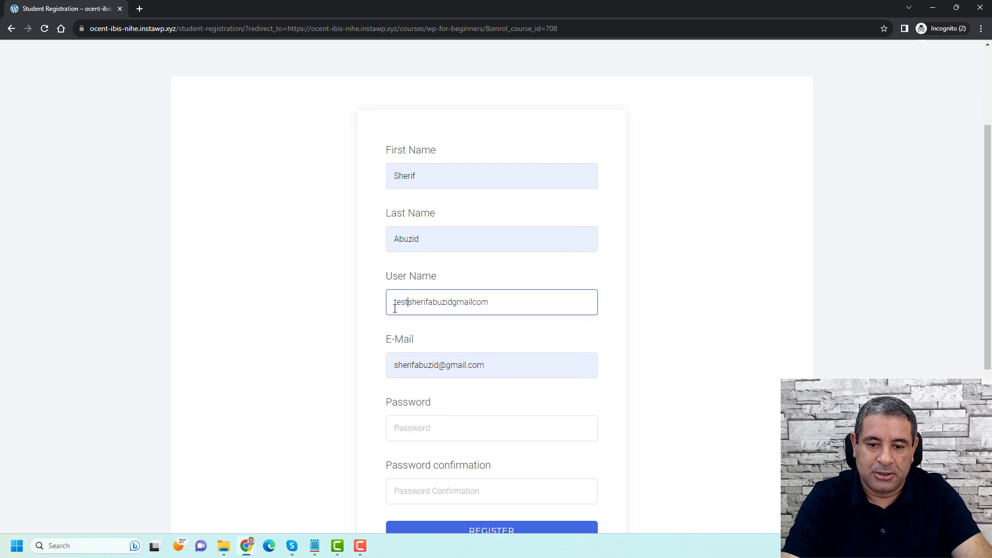
type("2")
Adjust the e-mail address, enter and confirm the account password, and submit the registration.
left_click(394, 365)
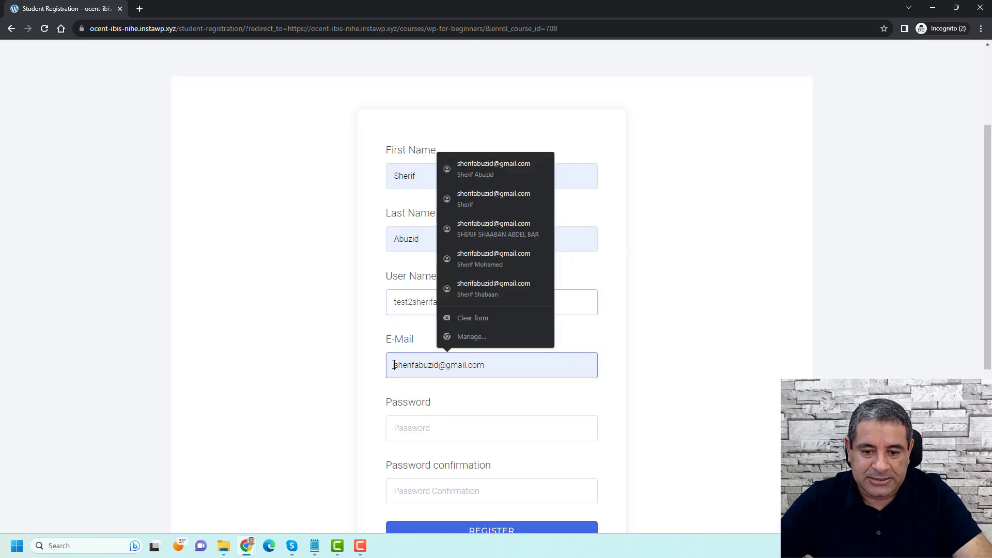
type("test2")
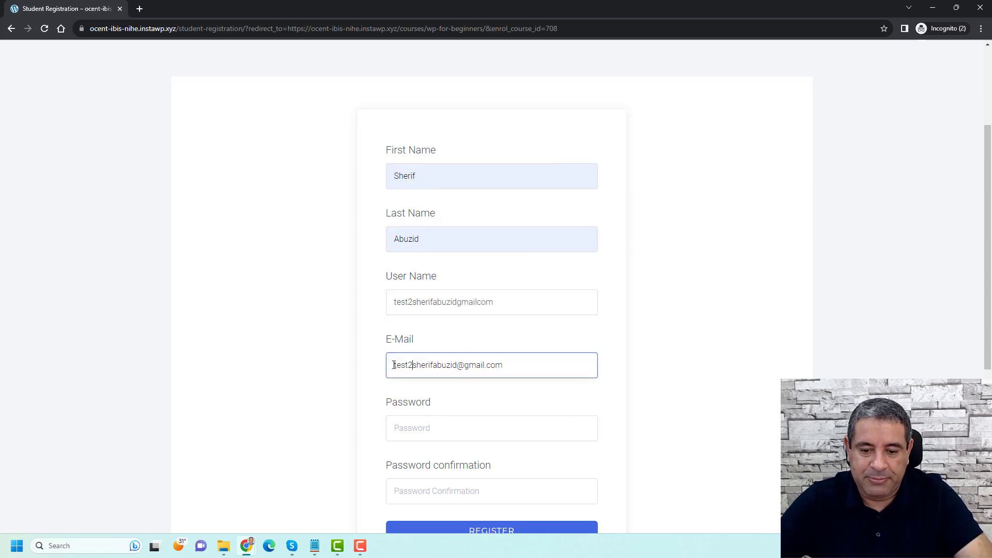
scroll(613, 375, "down", 2)
left_click(521, 322)
type("•••••••")
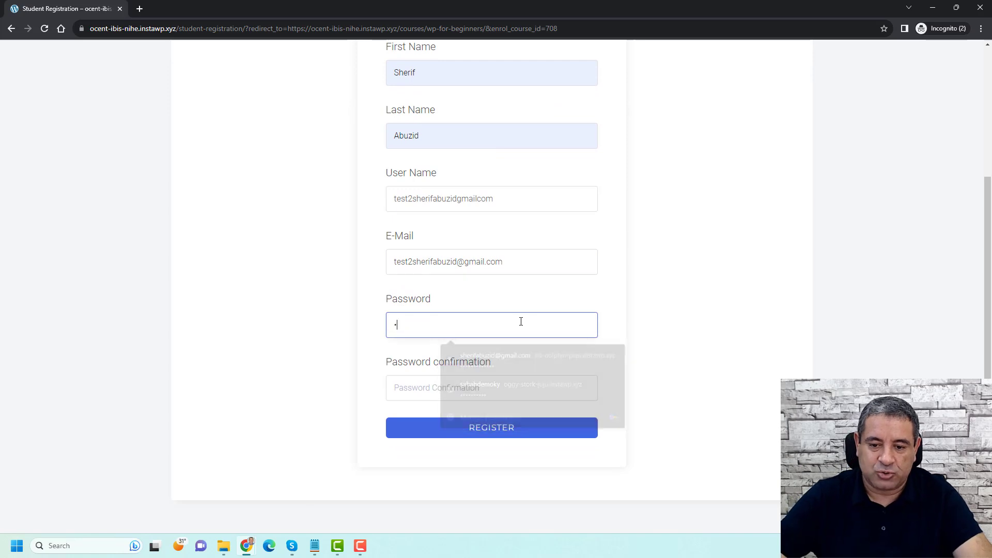
type("•")
key("Tab")
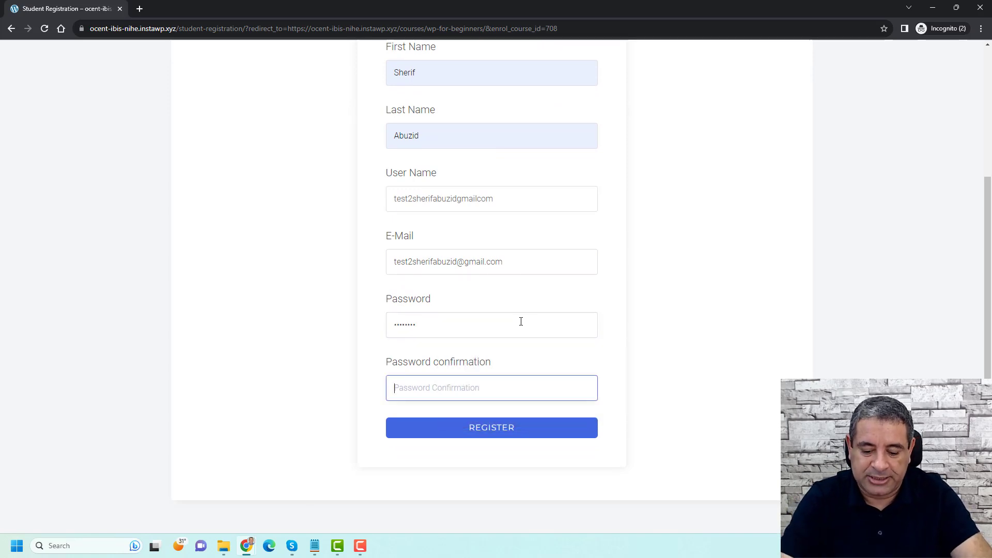
type("••••••••")
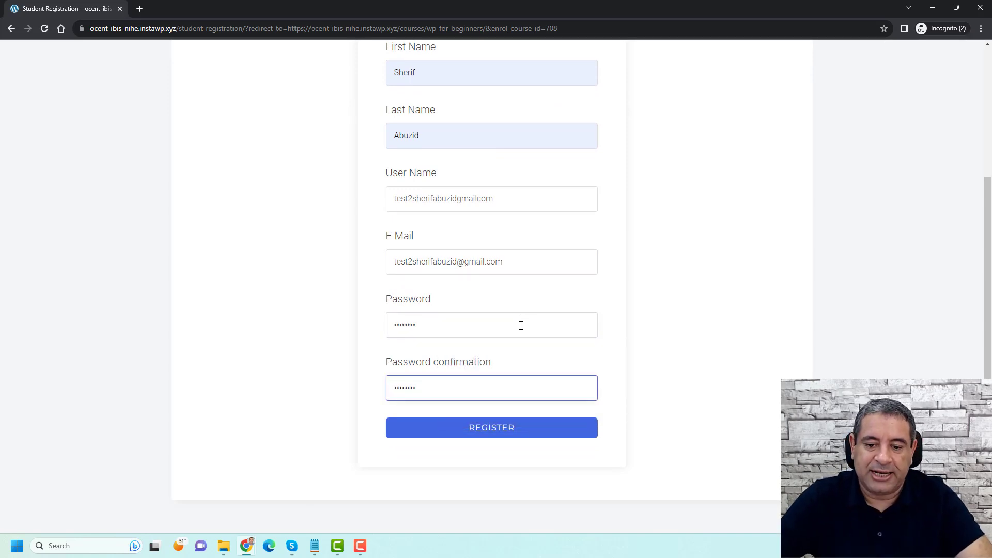
left_click(522, 433)
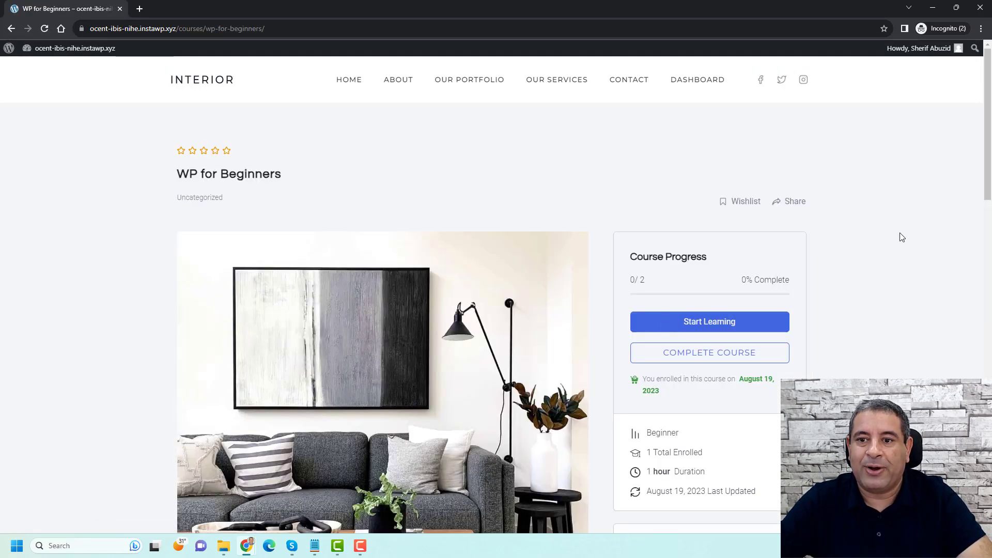
Scroll the course page to review the 0% Course Progress, 0 of 2 lessons, and enrolment date.
scroll(901, 237, "down", 1)
scroll(901, 237, "down", 3)
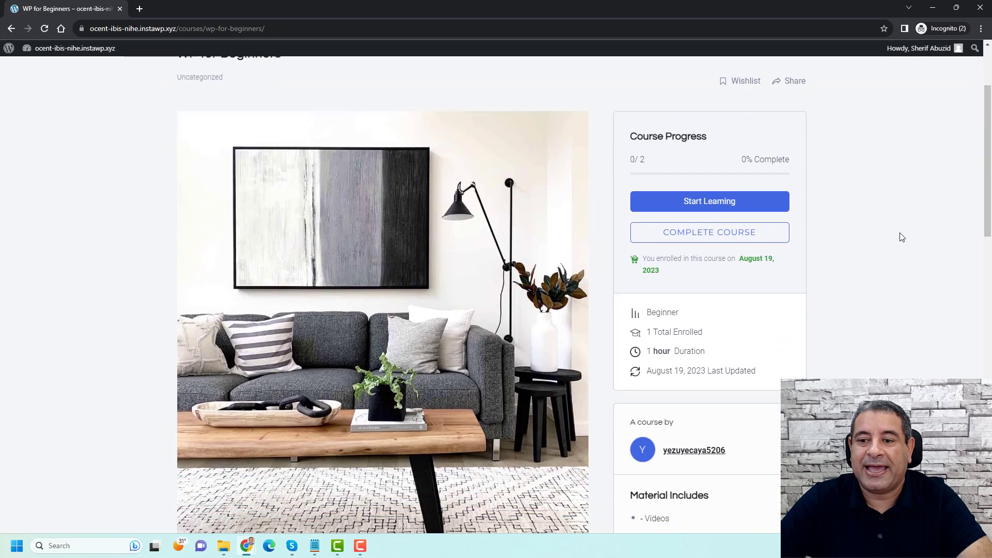
scroll(901, 237, "up", 4)
scroll(902, 237, "down", 10)
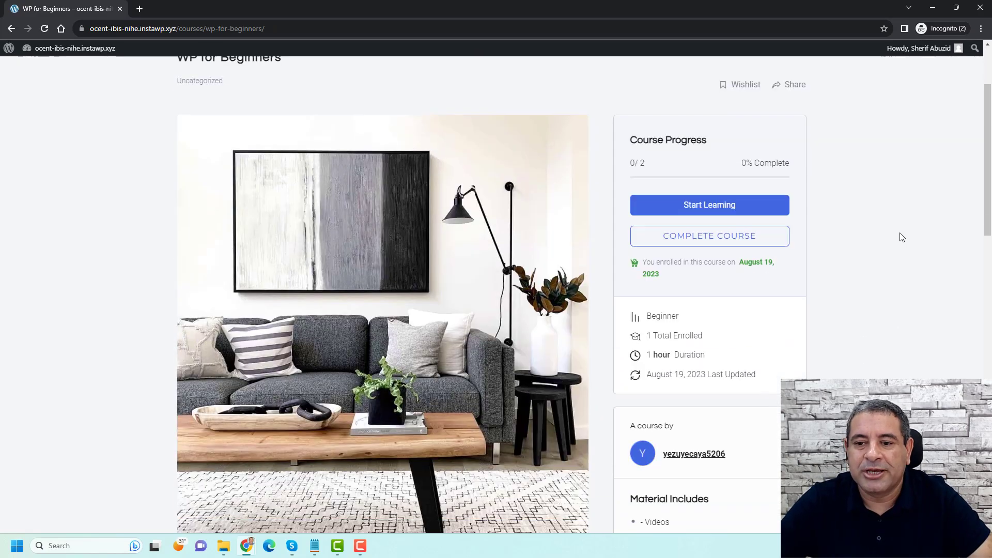
scroll(902, 238, "up", 10)
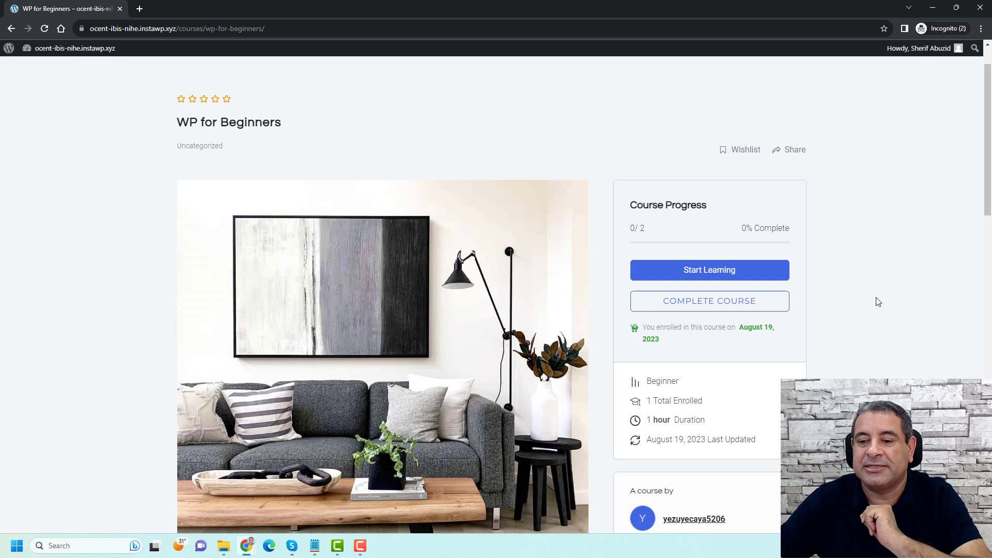
Start the course at Lesson A and review its video and About Lesson paragraph.
left_click(734, 271)
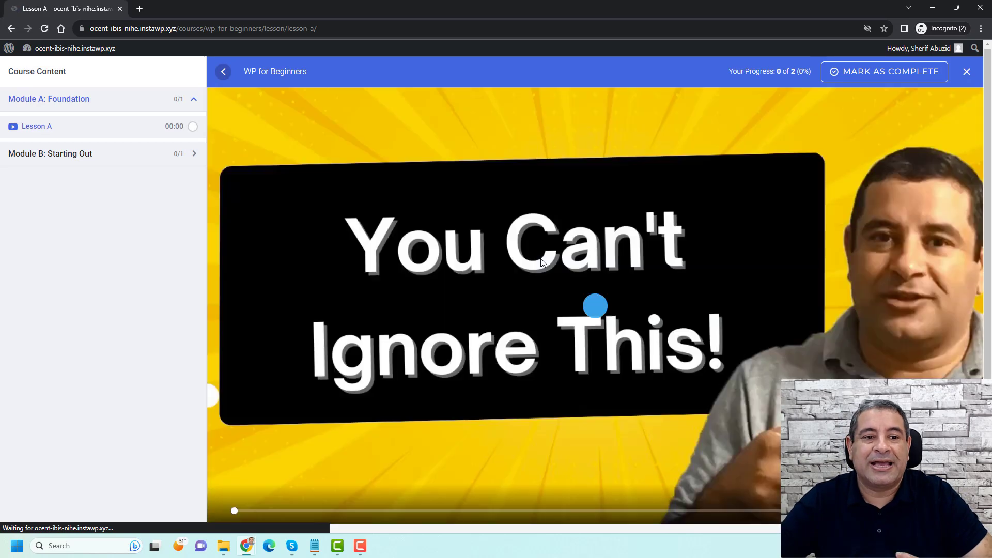
scroll(541, 261, "down", 3)
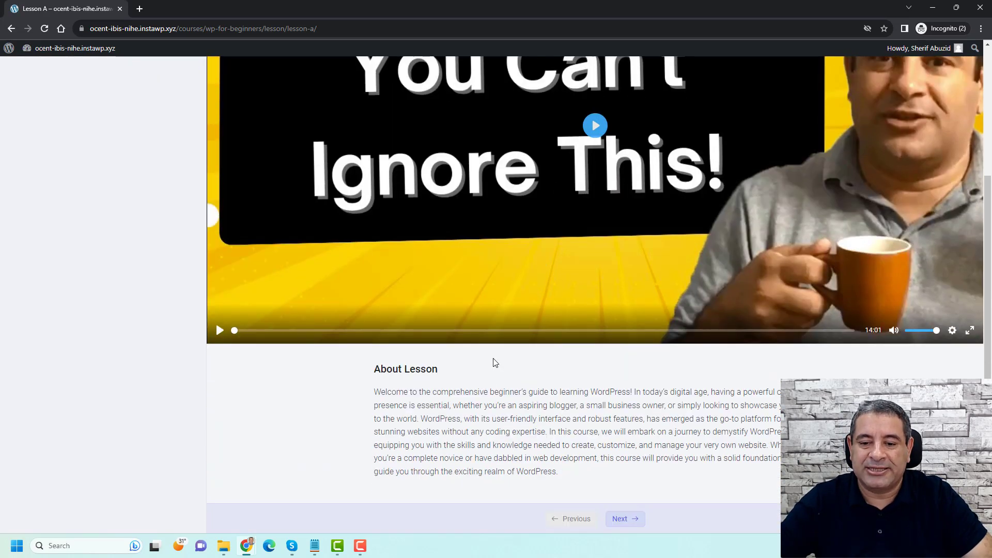
triple_click(487, 402)
scroll(488, 401, "up", 4)
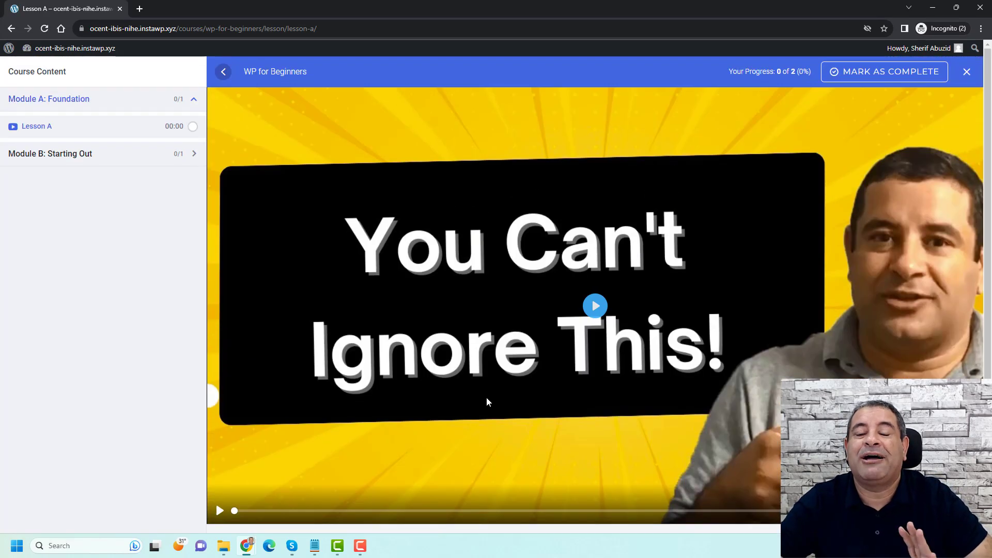
scroll(486, 397, "down", 3)
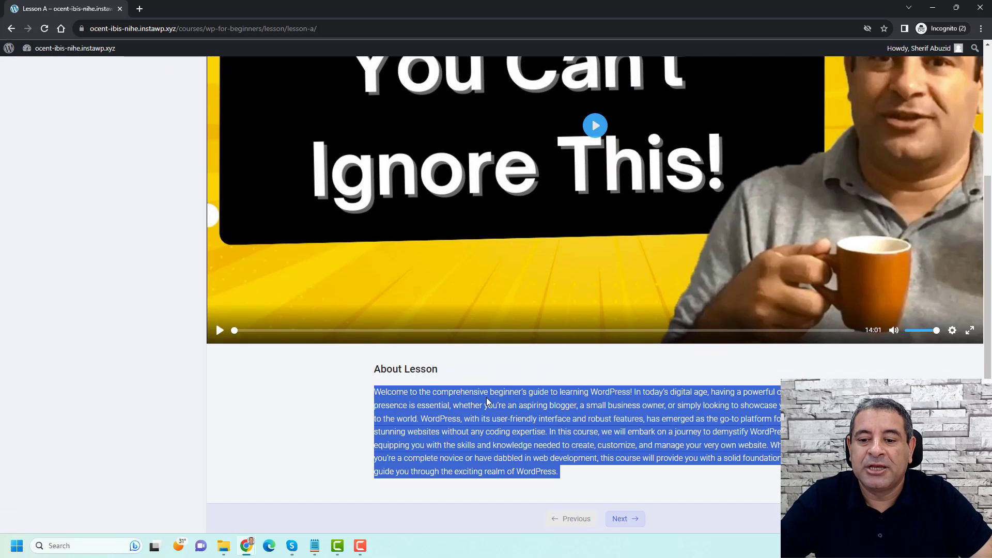
left_click(488, 388)
scroll(508, 393, "up", 4)
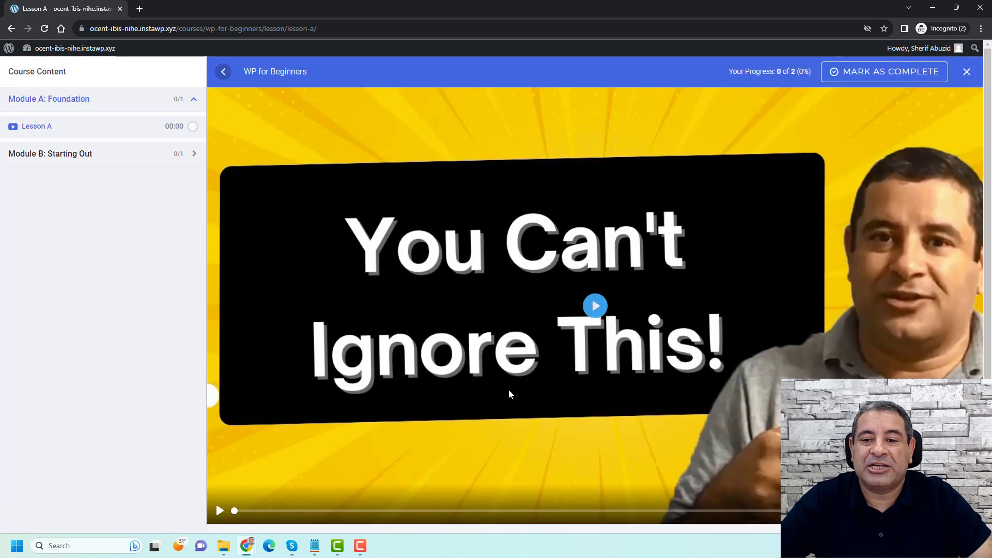